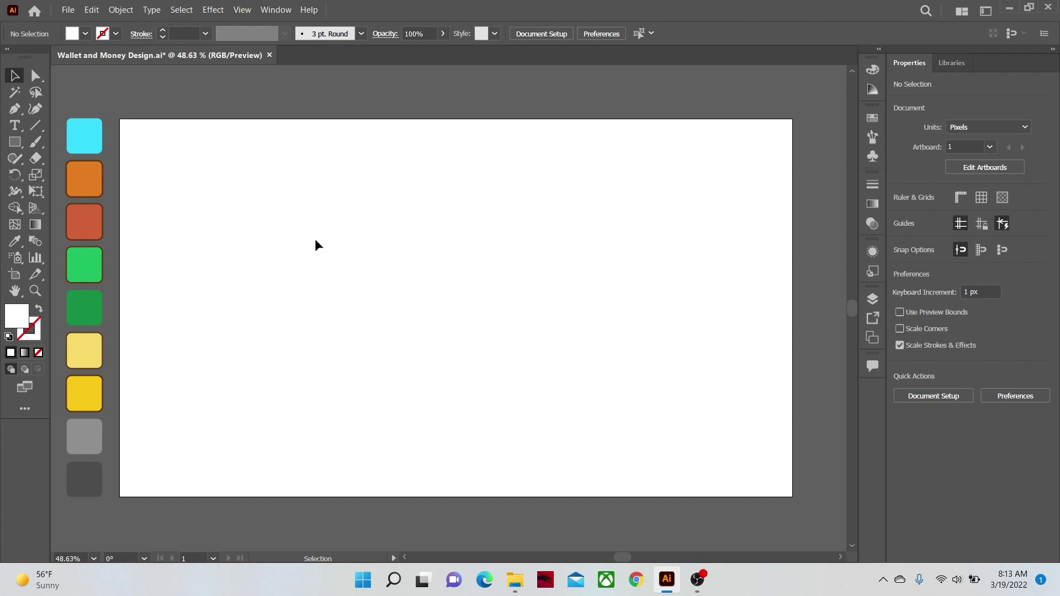
# Create a rectangle 1280 px wide and 720 px high with the Rectangle tool
pyautogui.moveTo(15, 142); pyautogui.dragTo(64, 145)
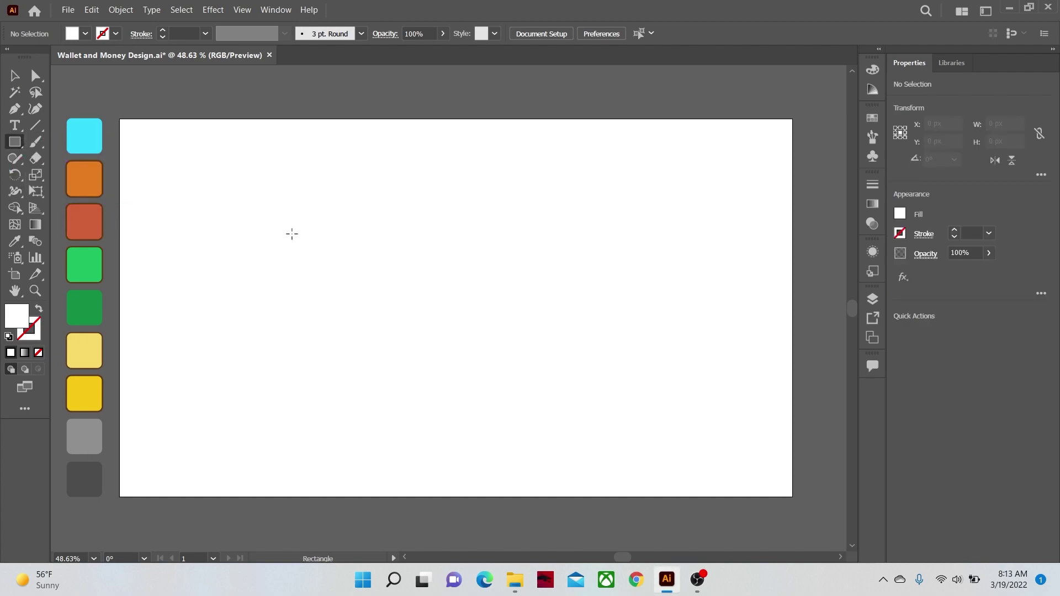
pyautogui.click(337, 239)
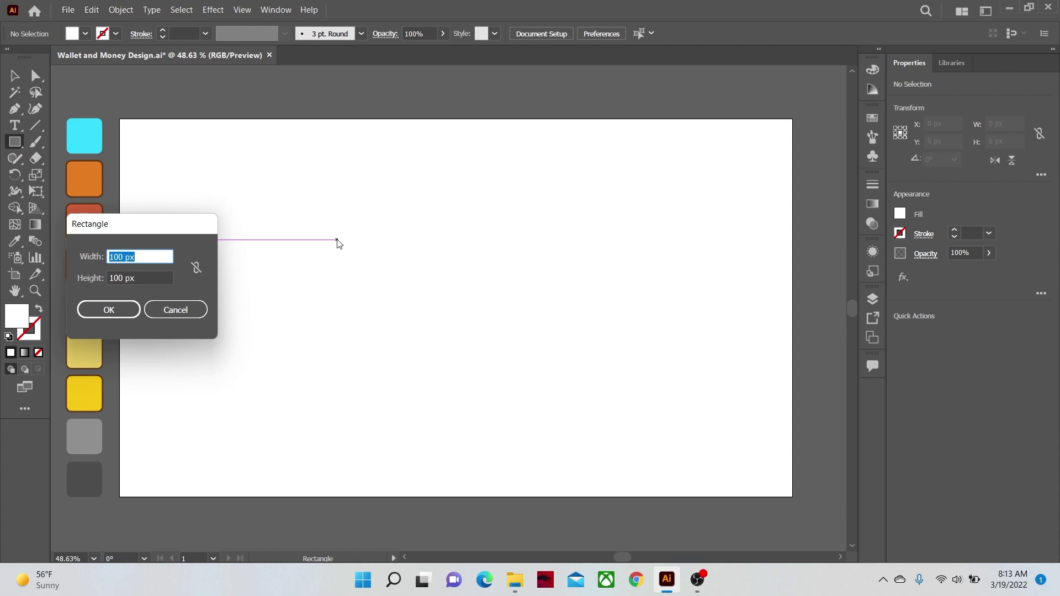
pyautogui.write('1280')
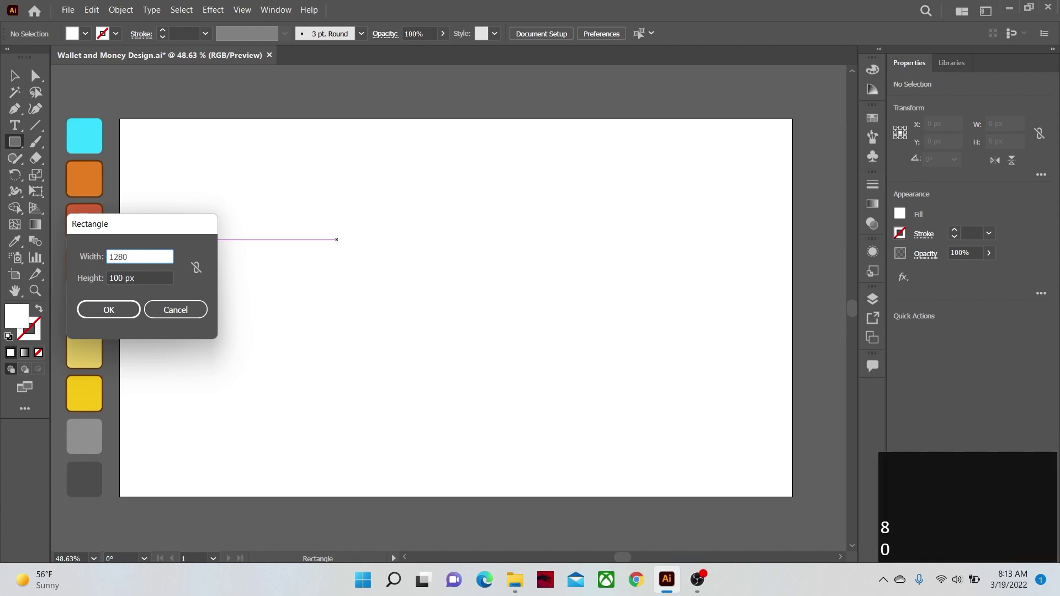
pyautogui.press('Tab')
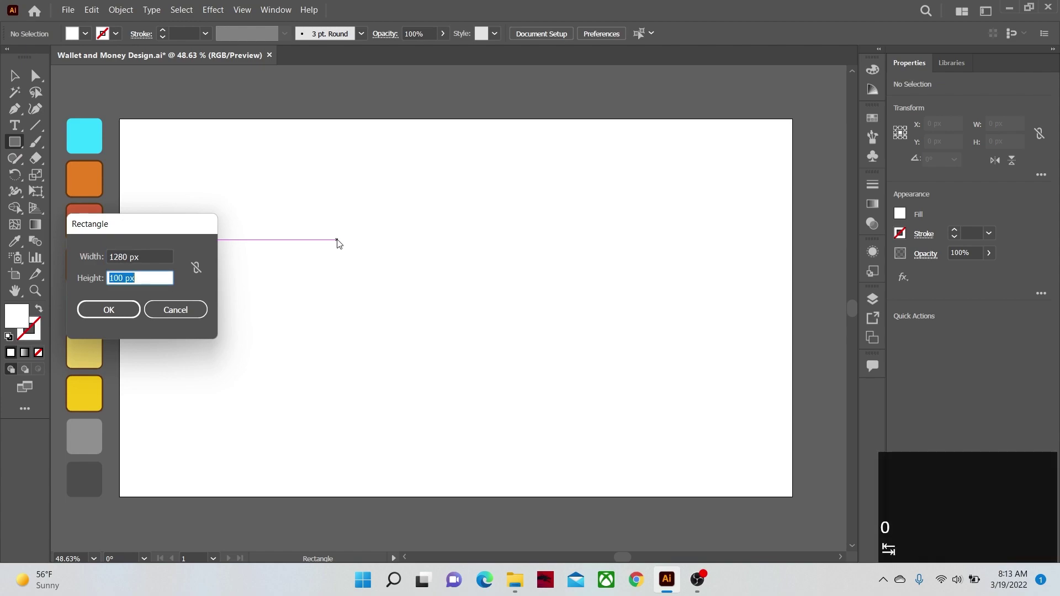
pyautogui.write('720')
pyautogui.click(105, 313)
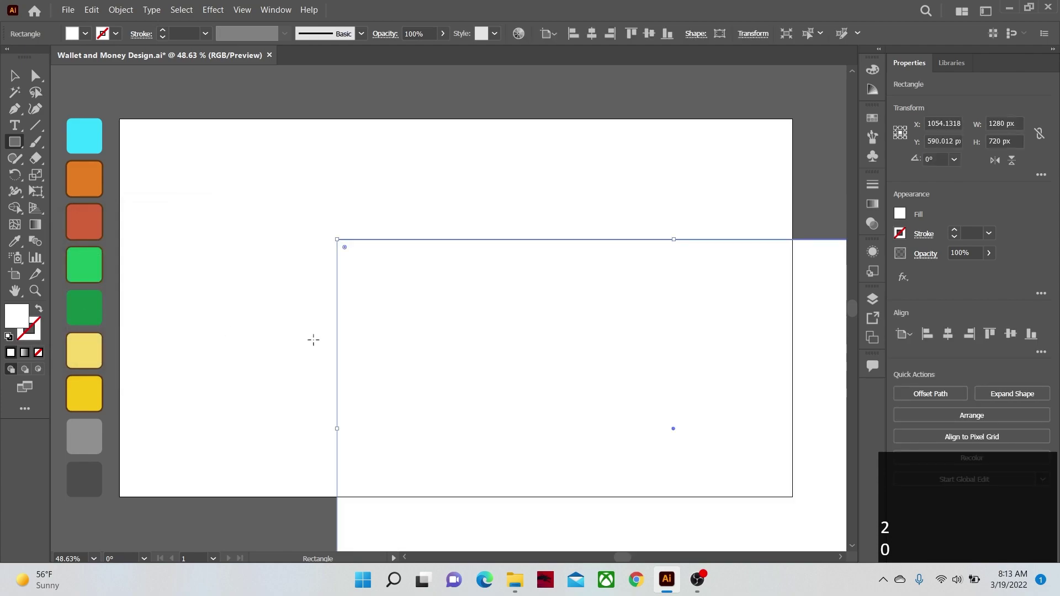
# Fill the rectangle with the cyan sampled from the palette swatch and center it horizontally and vertically on the artboard
pyautogui.click(14, 240)
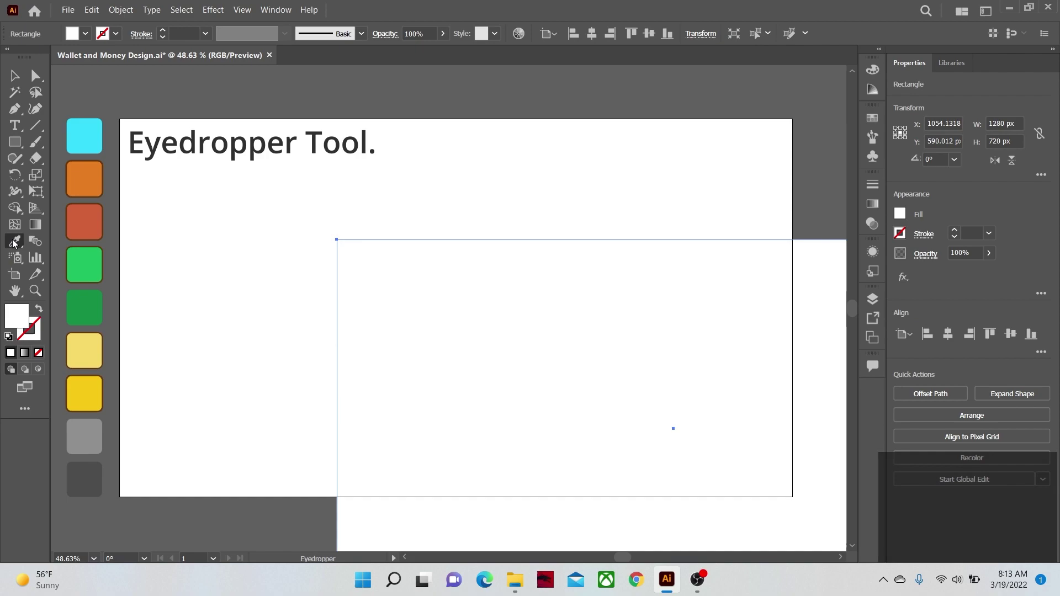
pyautogui.click(90, 129)
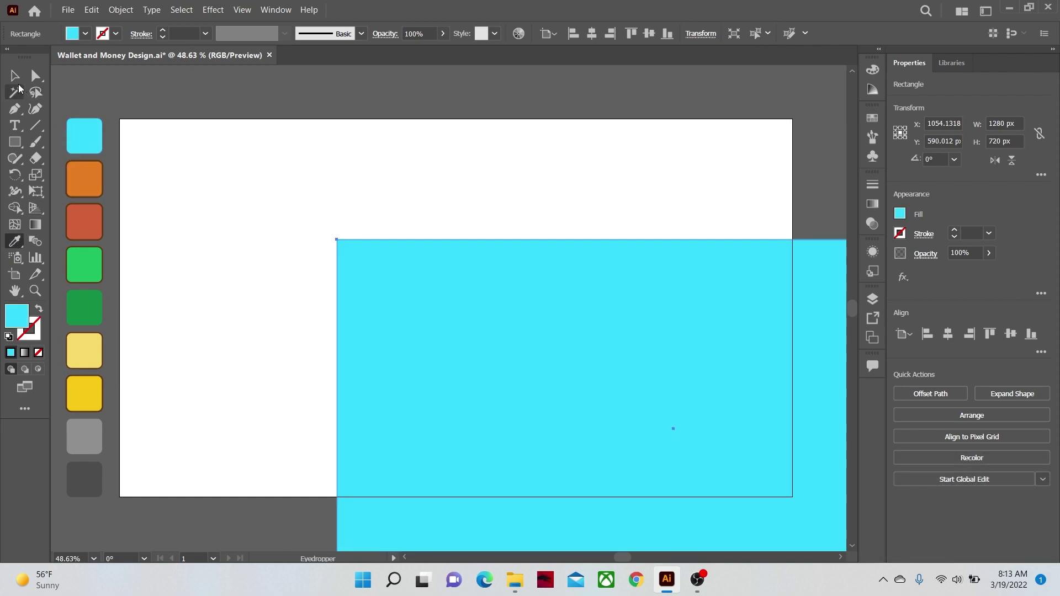
pyautogui.click(14, 75)
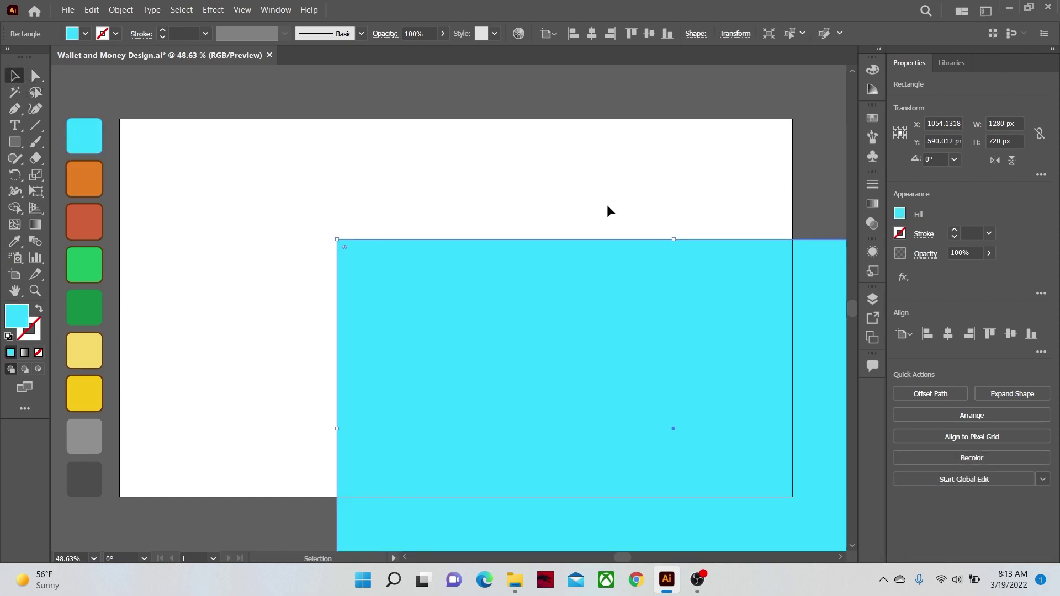
pyautogui.click(947, 334)
pyautogui.click(1011, 334)
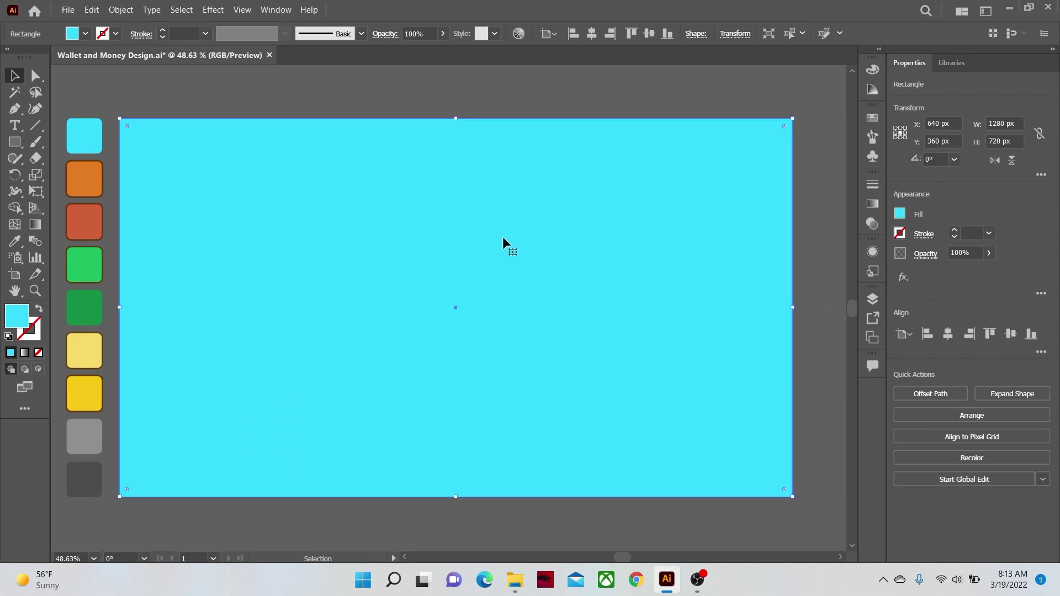
# Lock the cyan background rectangle
pyautogui.click(122, 11)
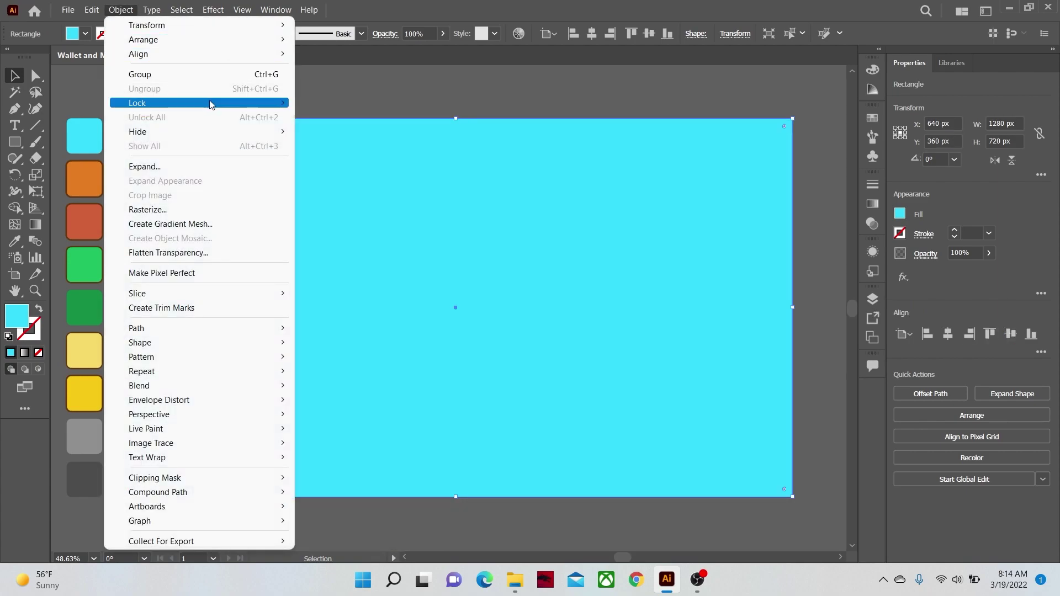
pyautogui.moveTo(252, 105)
pyautogui.click(307, 102)
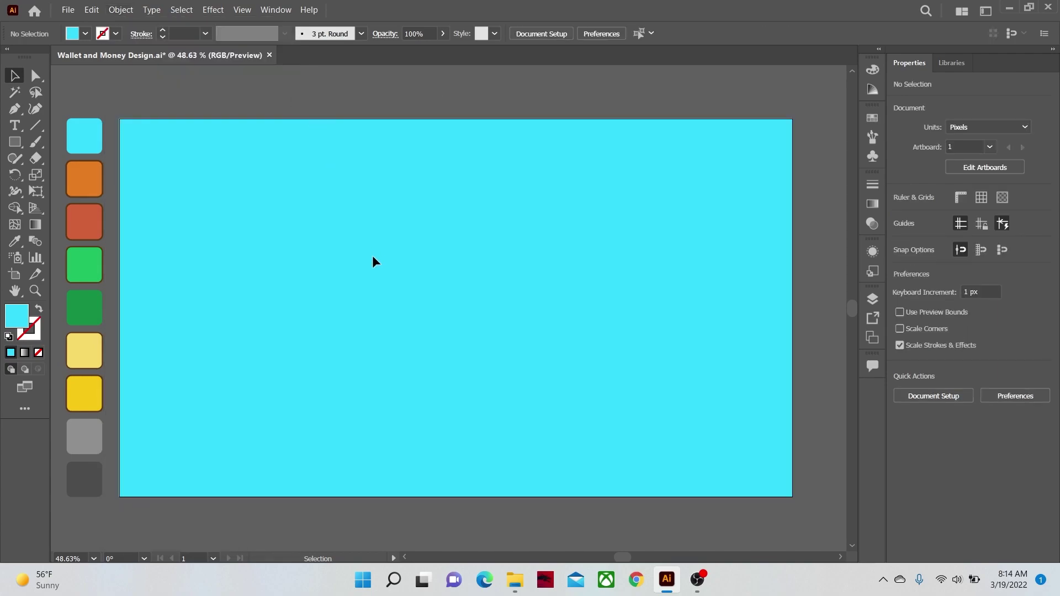
pyautogui.moveTo(372, 257); pyautogui.dragTo(386, 293)
# Draw a straight horizontal line about 892 px long across the lower part of the artboard with the Pen tool
pyautogui.click(15, 109)
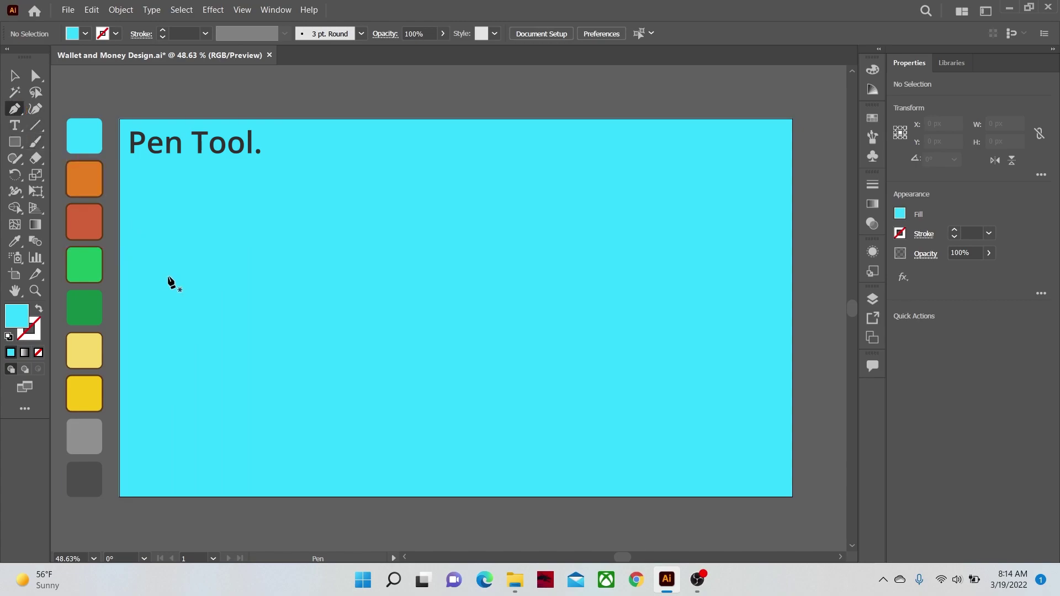
pyautogui.click(211, 419)
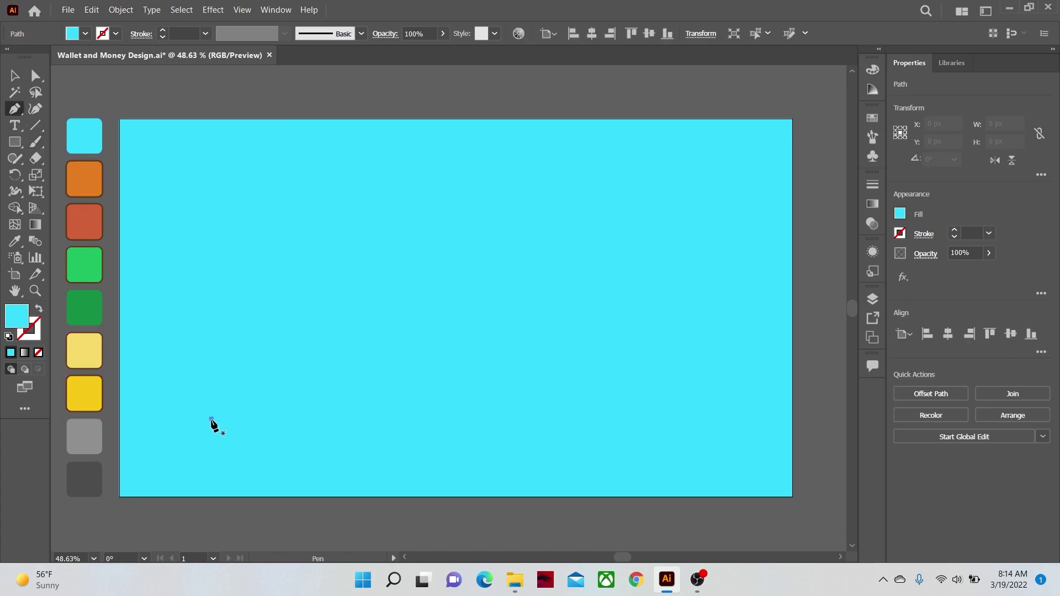
pyautogui.click(212, 424)
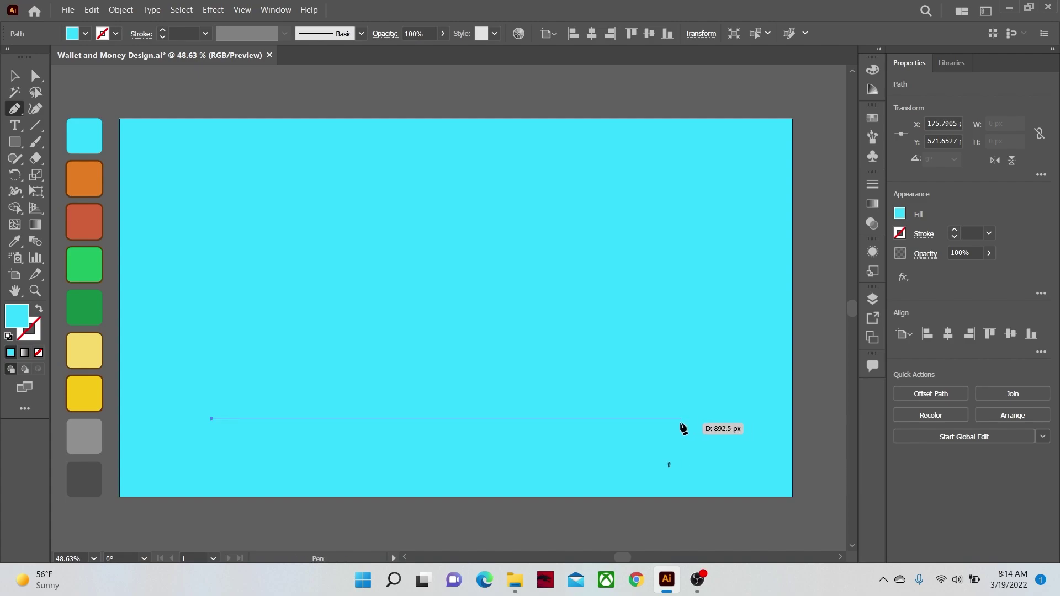
pyautogui.press('Escape')
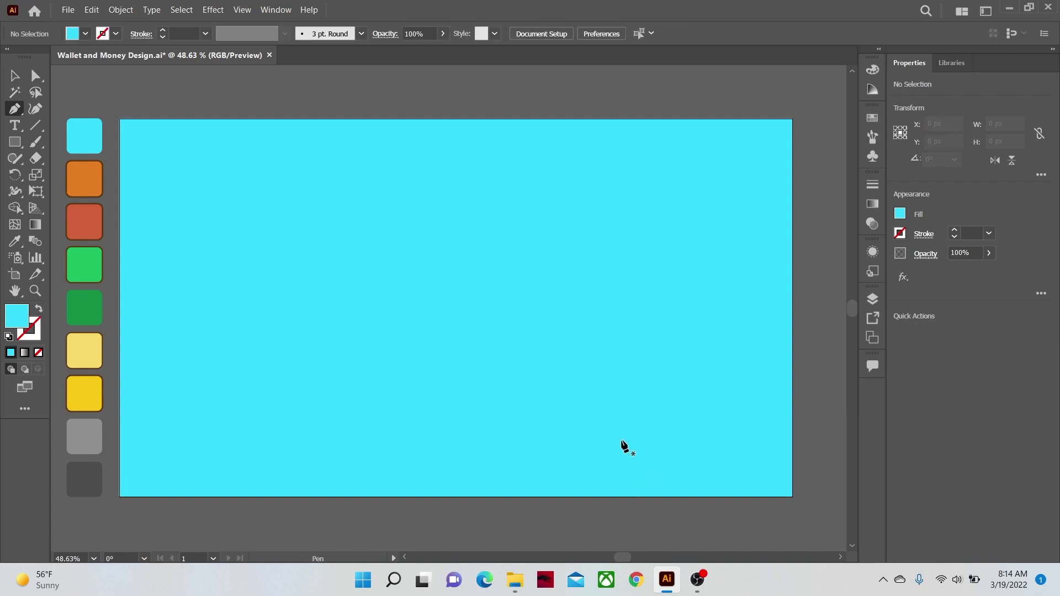
# Give the horizontal line a 14 pt stroke with round caps and round corner joins
pyautogui.press('v')
pyautogui.click(512, 418)
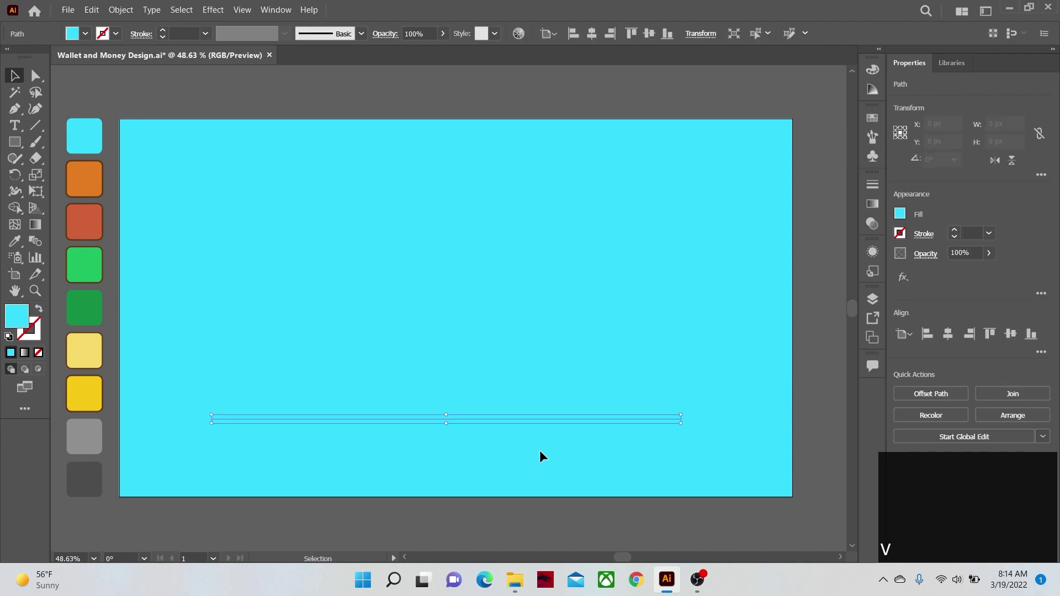
pyautogui.click(205, 33)
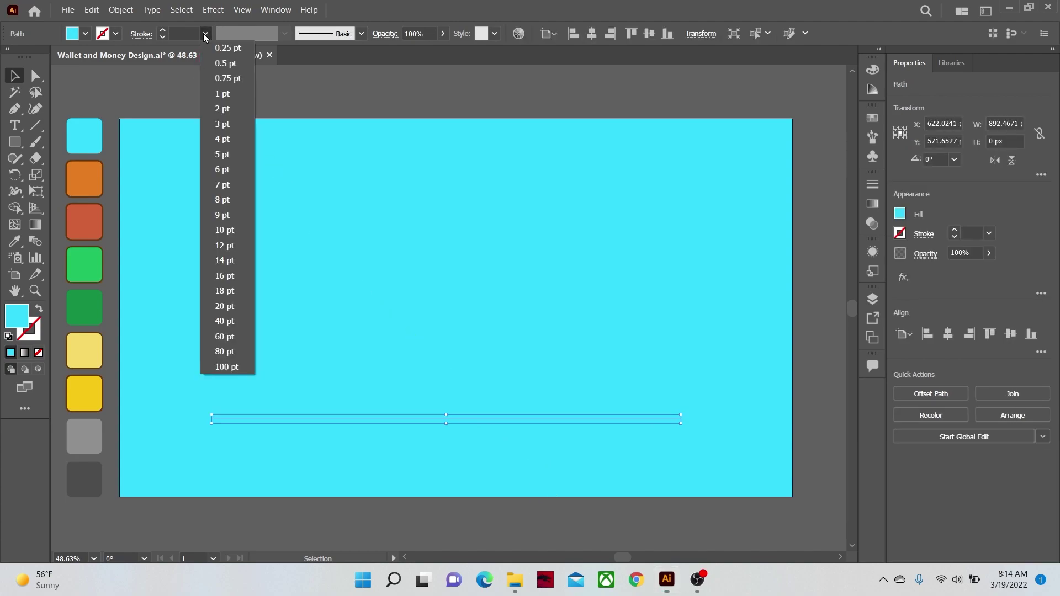
pyautogui.click(230, 261)
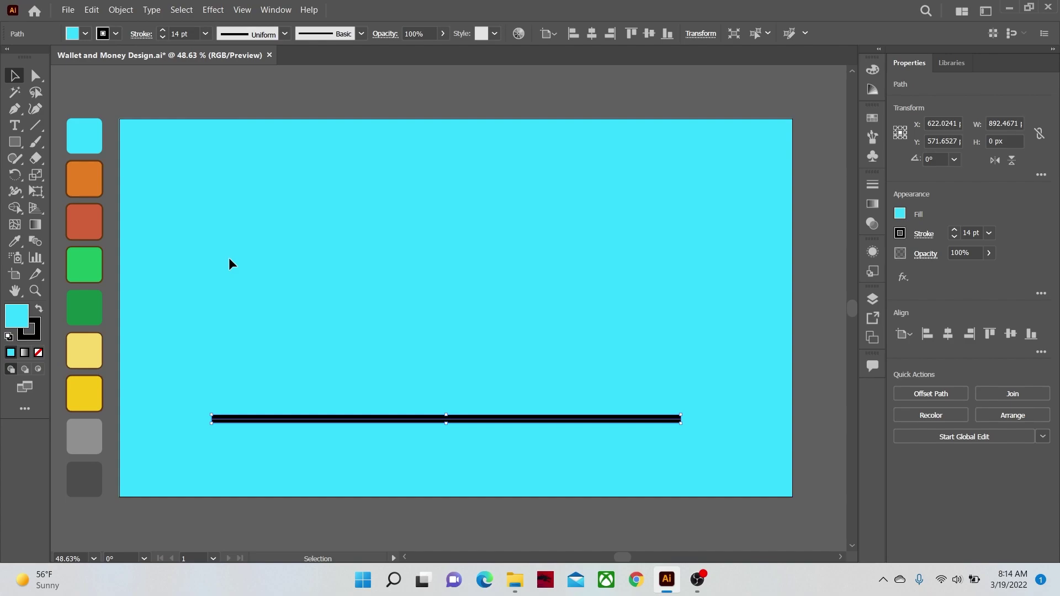
pyautogui.click(141, 35)
pyautogui.click(69, 68)
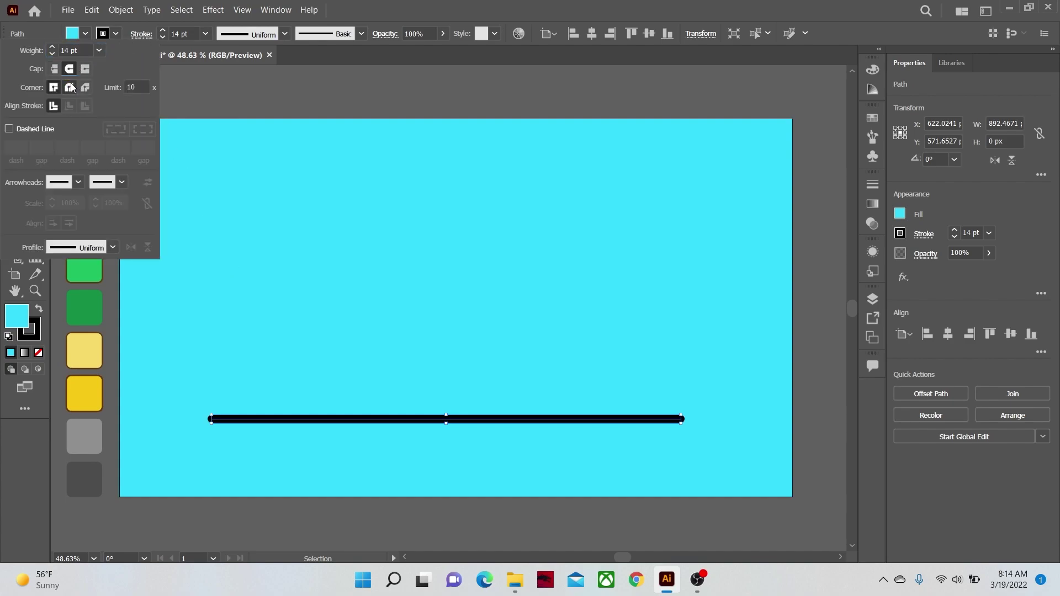
pyautogui.click(69, 87)
pyautogui.click(226, 206)
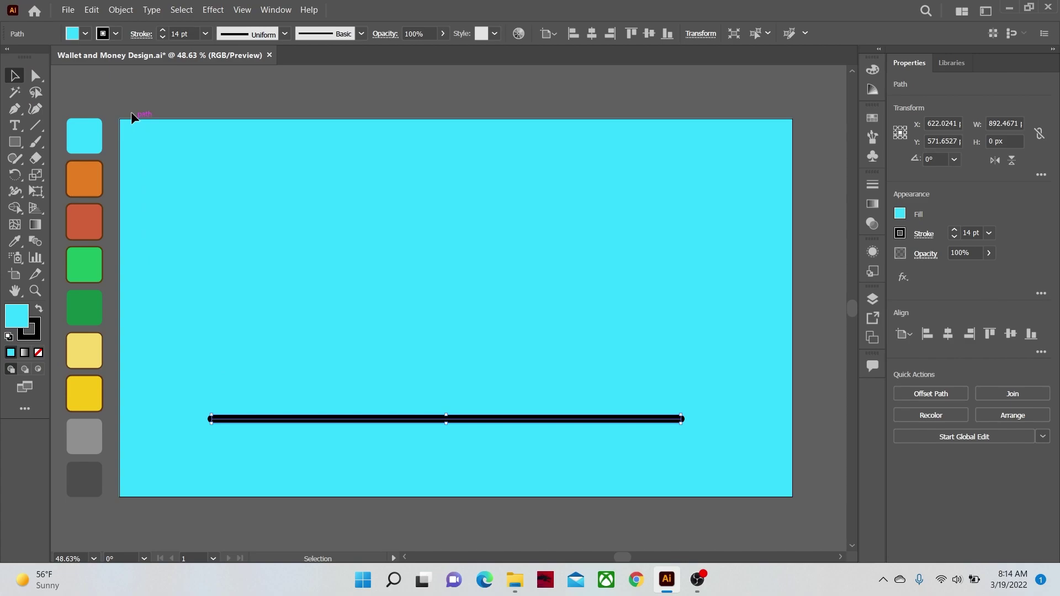
# Change the line's stroke color to dark brown
pyautogui.click(115, 33)
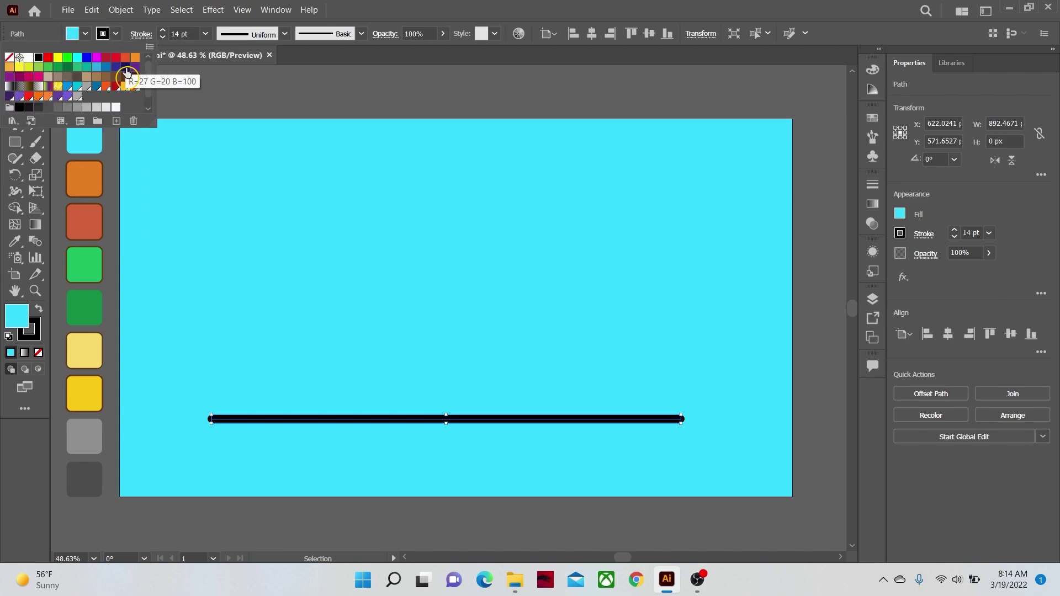
pyautogui.click(126, 78)
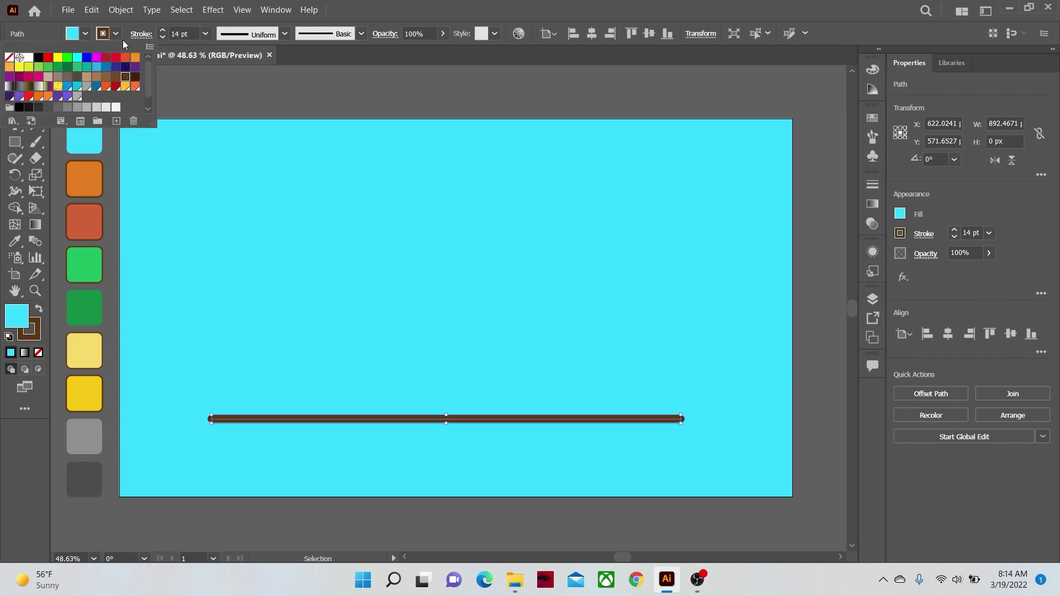
pyautogui.click(116, 34)
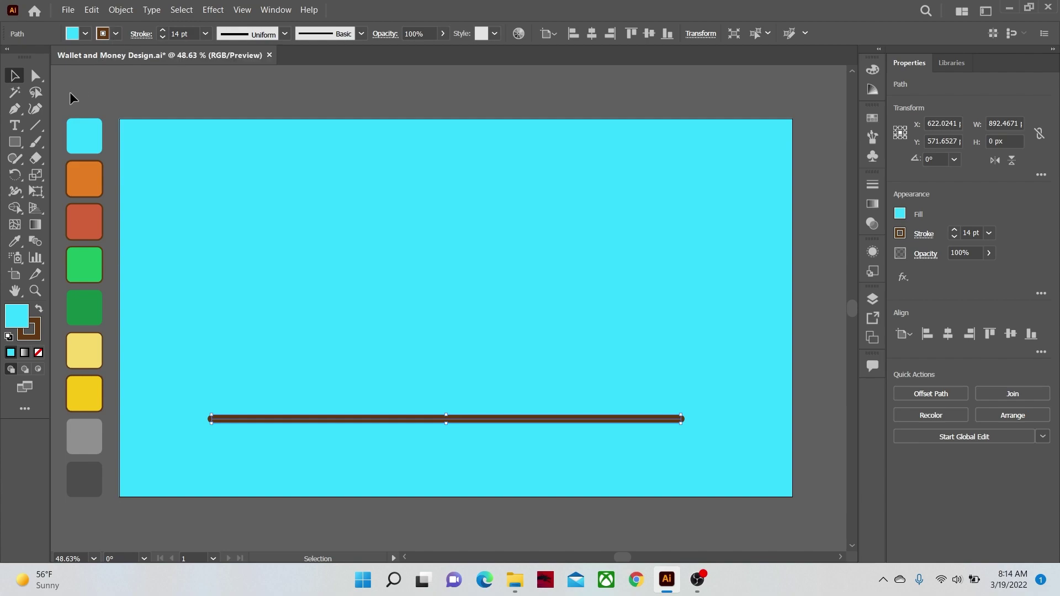
# Draw a rectangle about 483 by 338 px above the line and apply the orange palette swatch's appearance to it
pyautogui.click(15, 141)
pyautogui.click(66, 142)
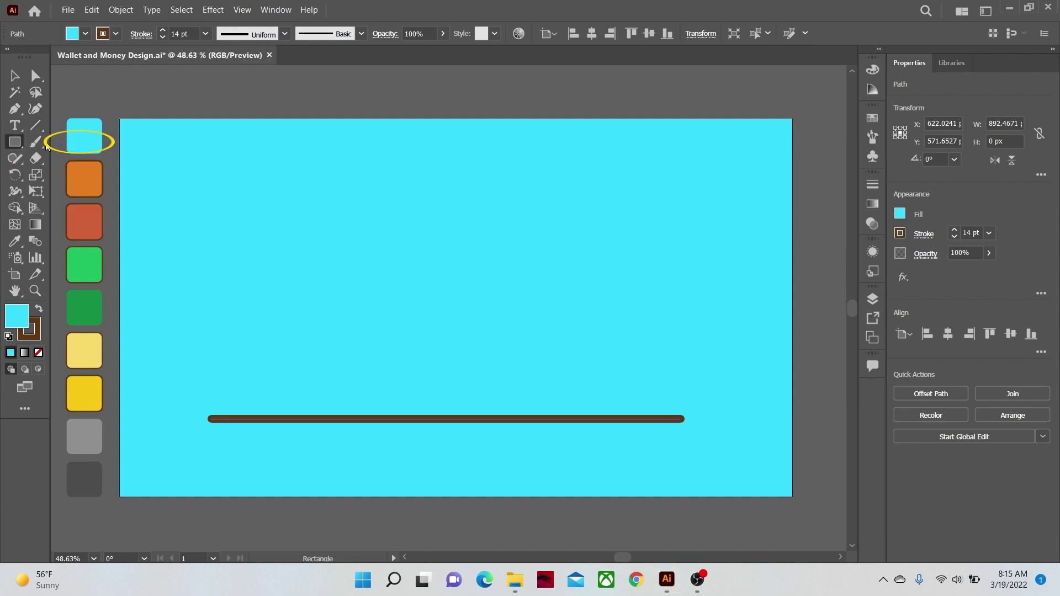
pyautogui.moveTo(266, 211); pyautogui.dragTo(519, 390)
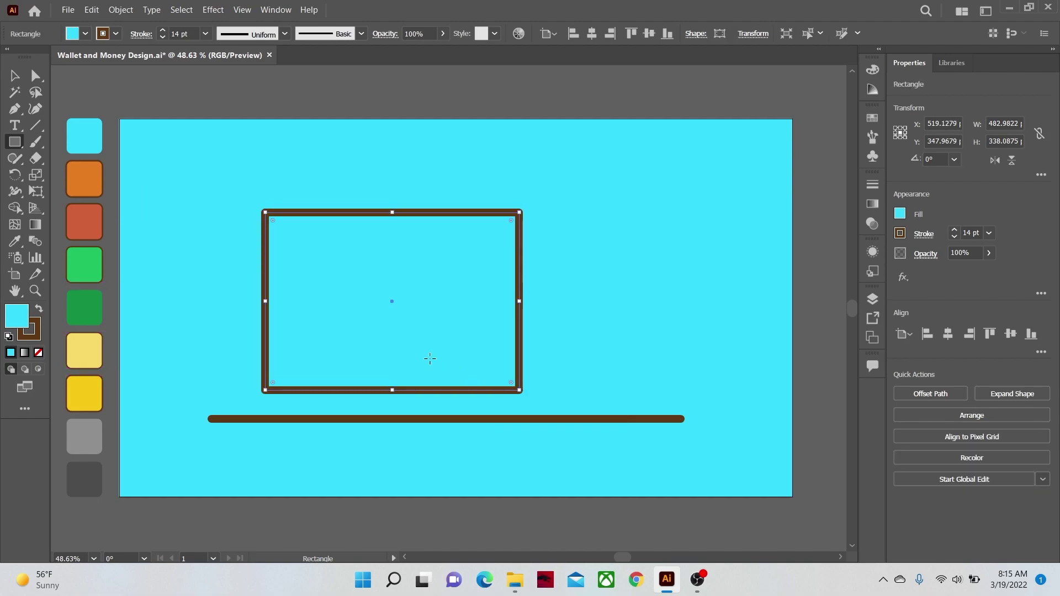
pyautogui.press('i')
pyautogui.click(80, 182)
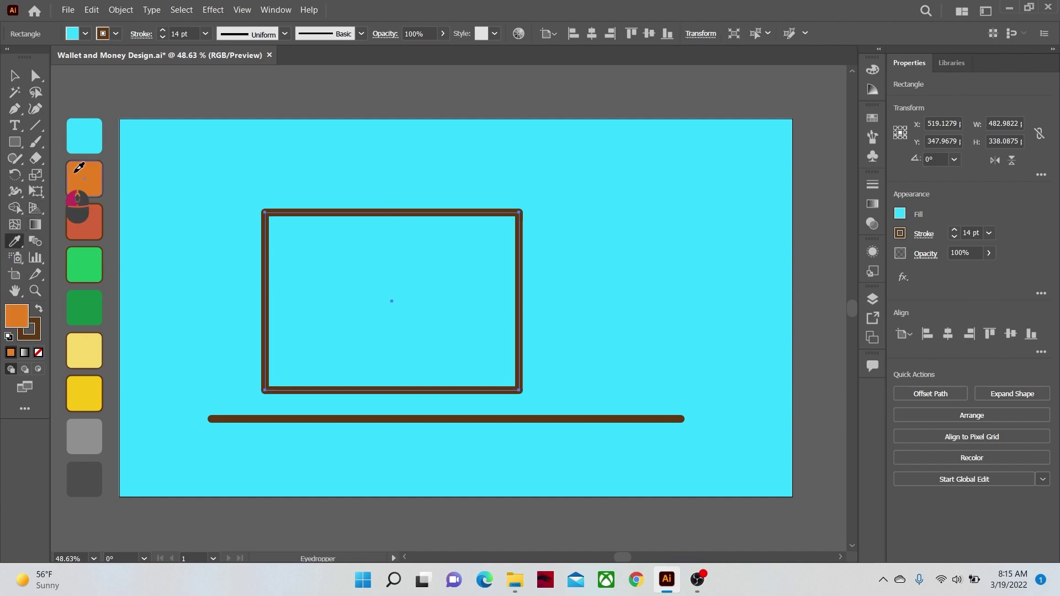
# Slightly round all four corners of the orange rectangle with the Direct Selection tool
pyautogui.click(35, 77)
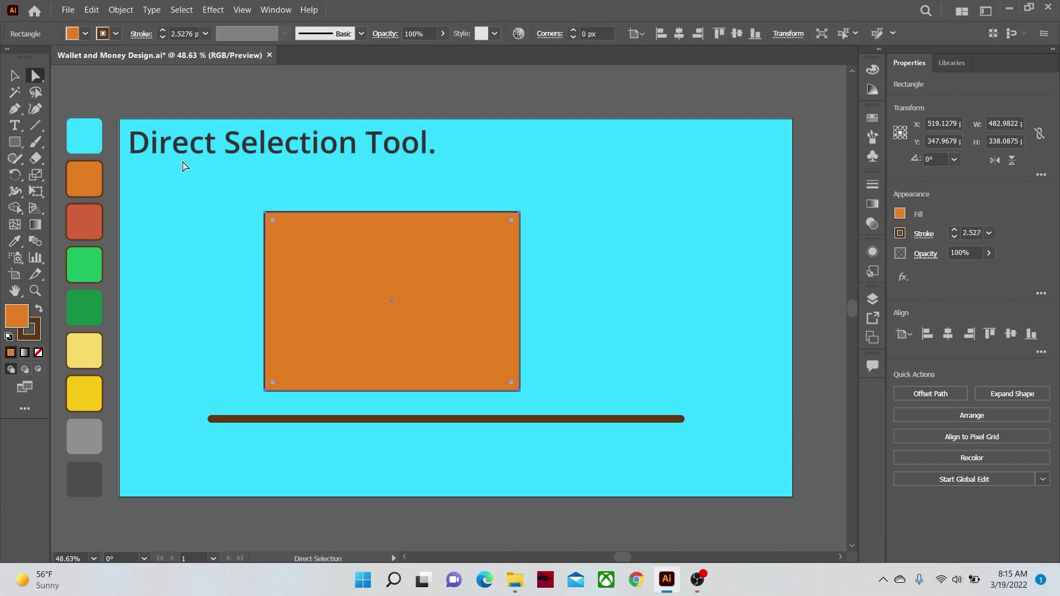
pyautogui.click(274, 222)
pyautogui.moveTo(274, 222); pyautogui.dragTo(277, 223)
pyautogui.press('v')
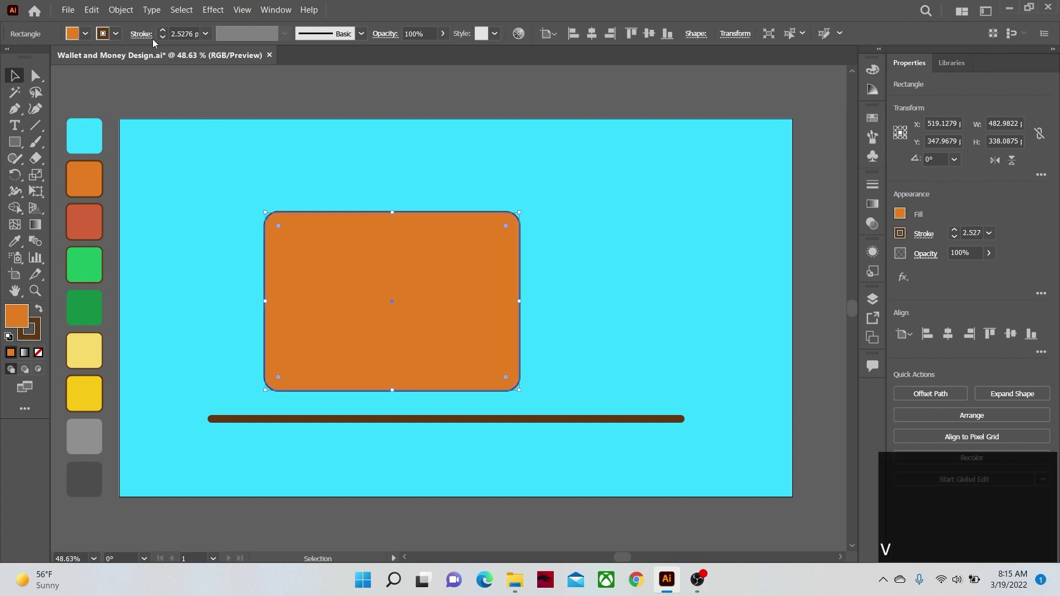
# Offset the orange rectangle's path by -10 px and set the inner copy's fill to None
pyautogui.click(106, 11)
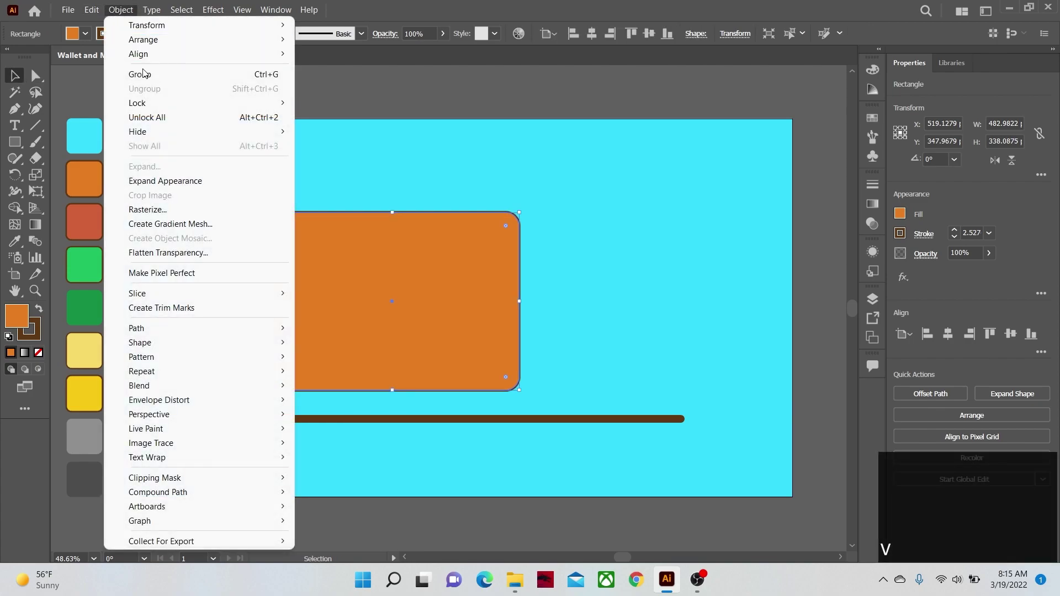
pyautogui.moveTo(240, 326)
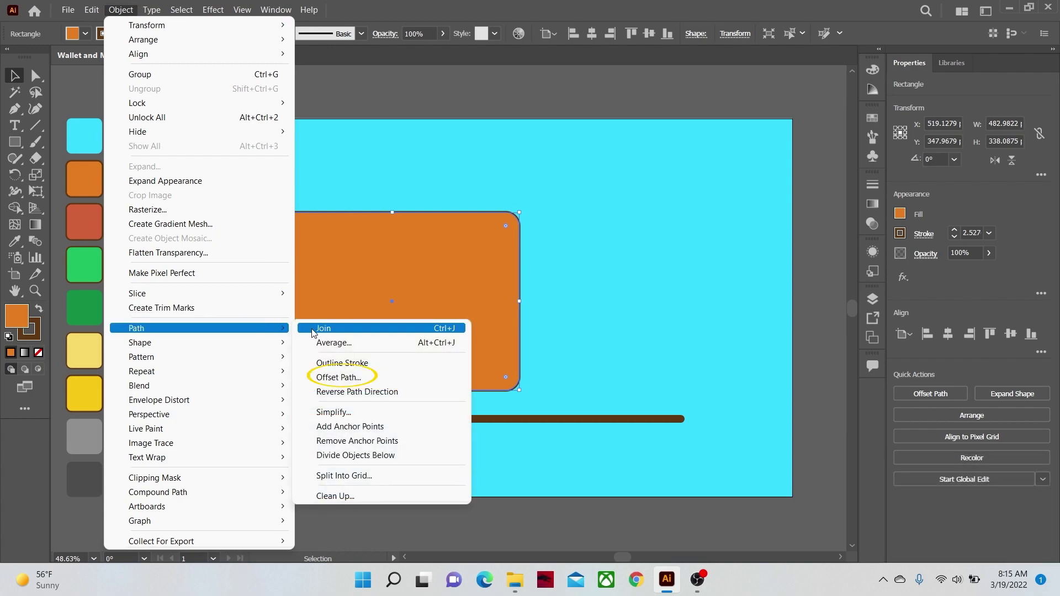
pyautogui.click(327, 380)
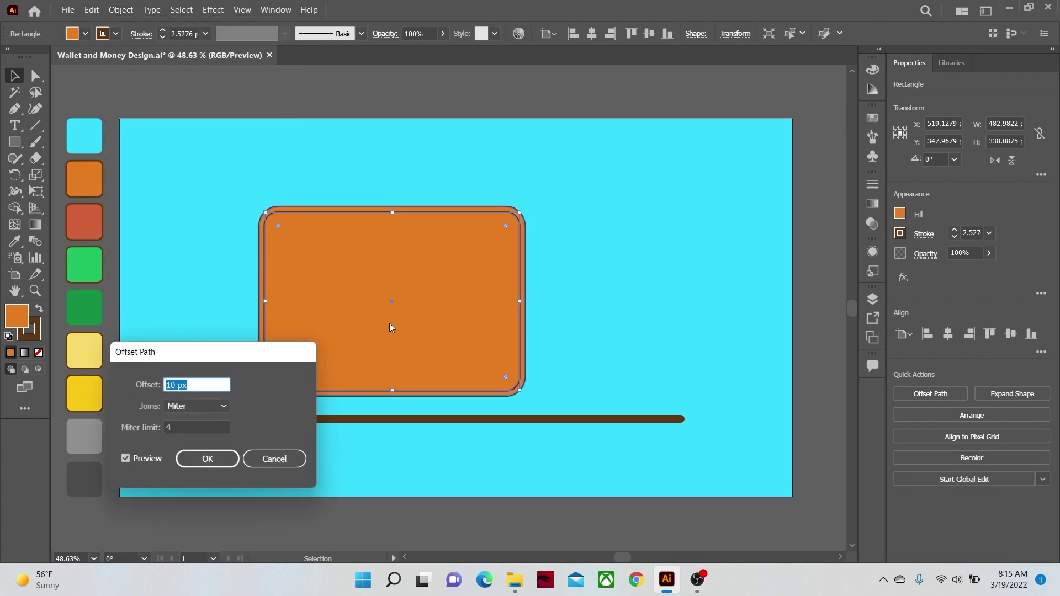
pyautogui.write('-10')
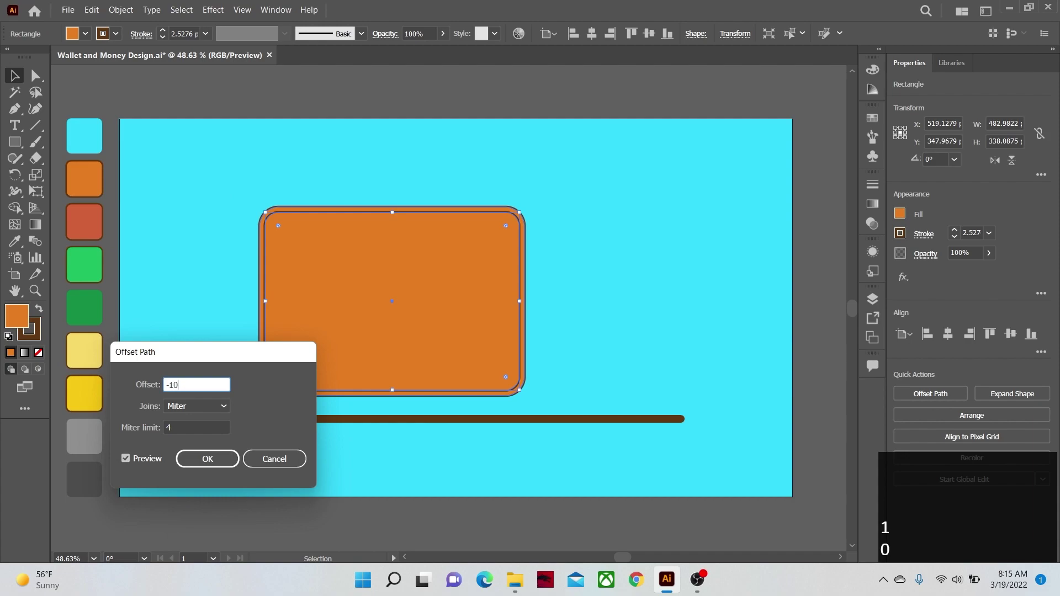
pyautogui.click(212, 458)
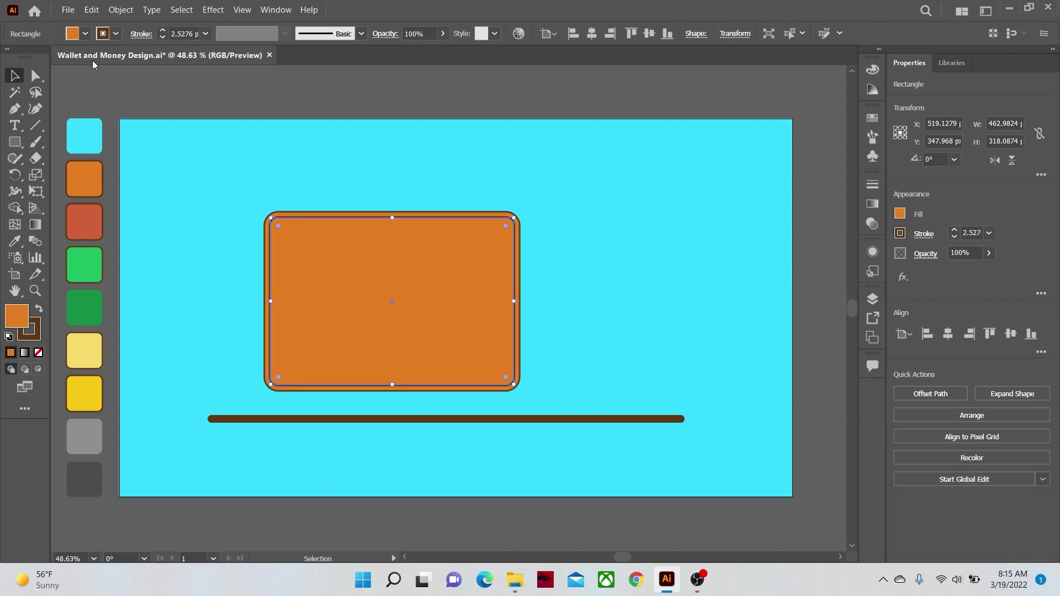
pyautogui.click(86, 34)
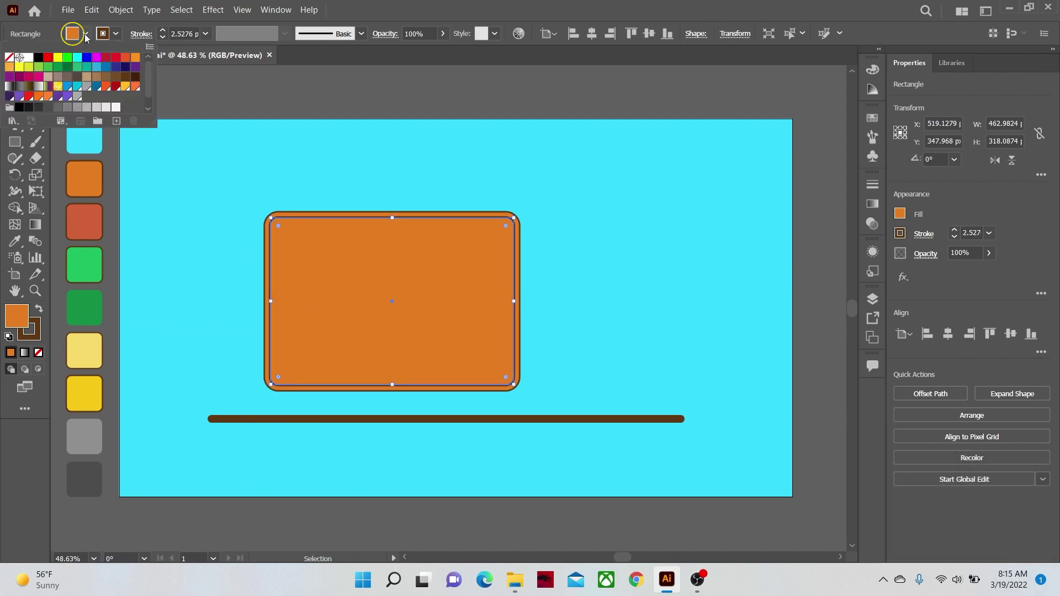
pyautogui.click(9, 59)
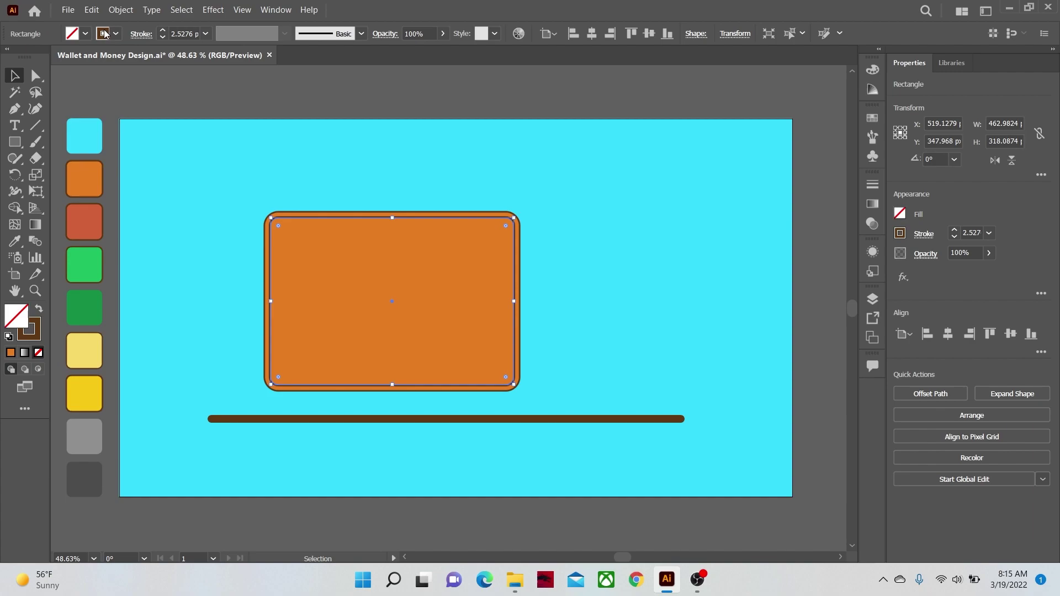
# Turn the wallet's inner outline into a dashed line with a 12 pt dash
pyautogui.click(141, 34)
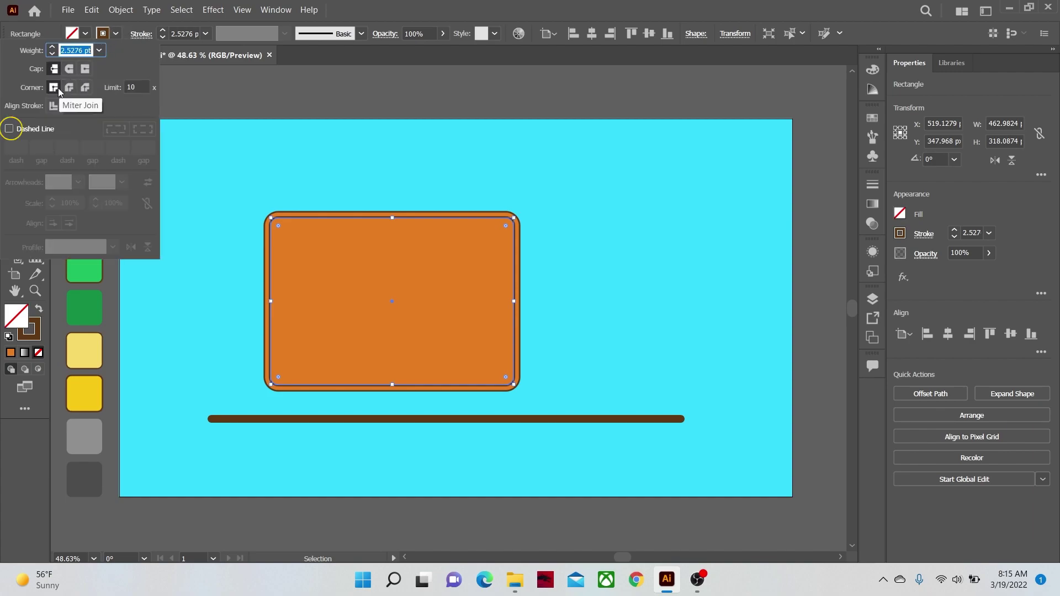
pyautogui.click(10, 129)
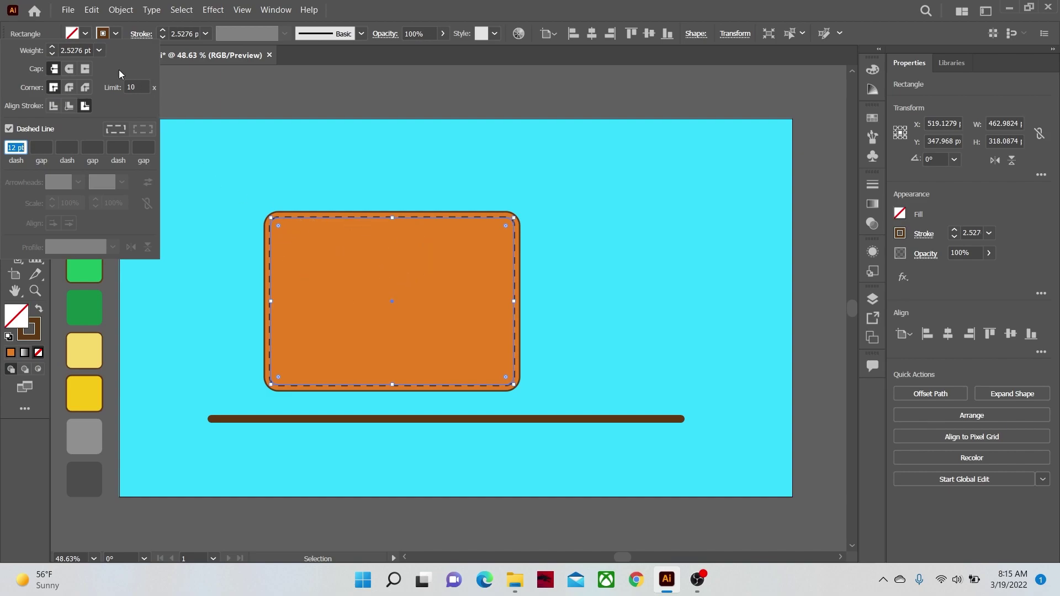
pyautogui.click(117, 35)
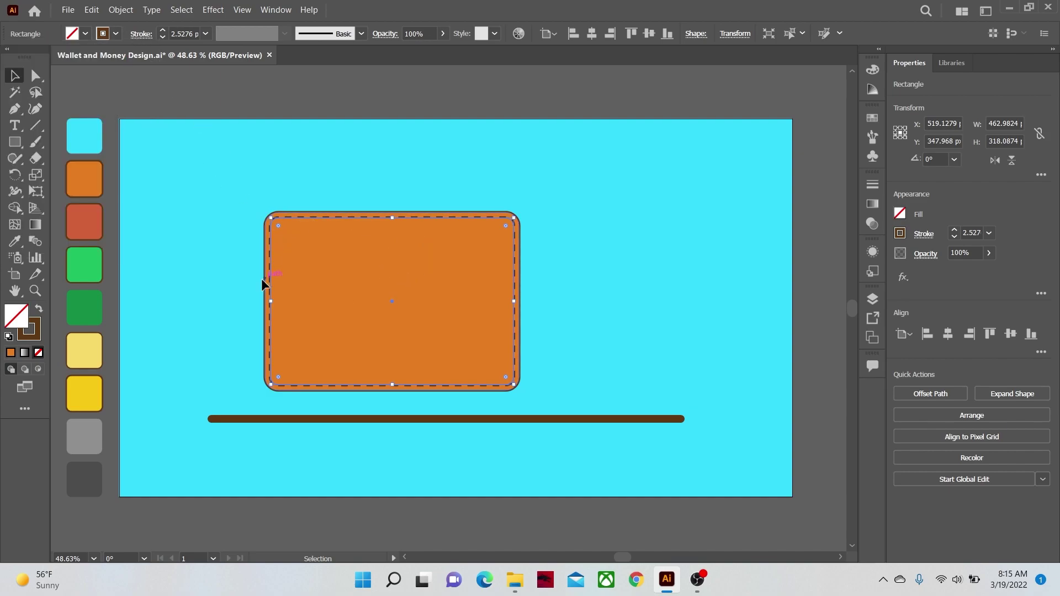
pyautogui.click(243, 296)
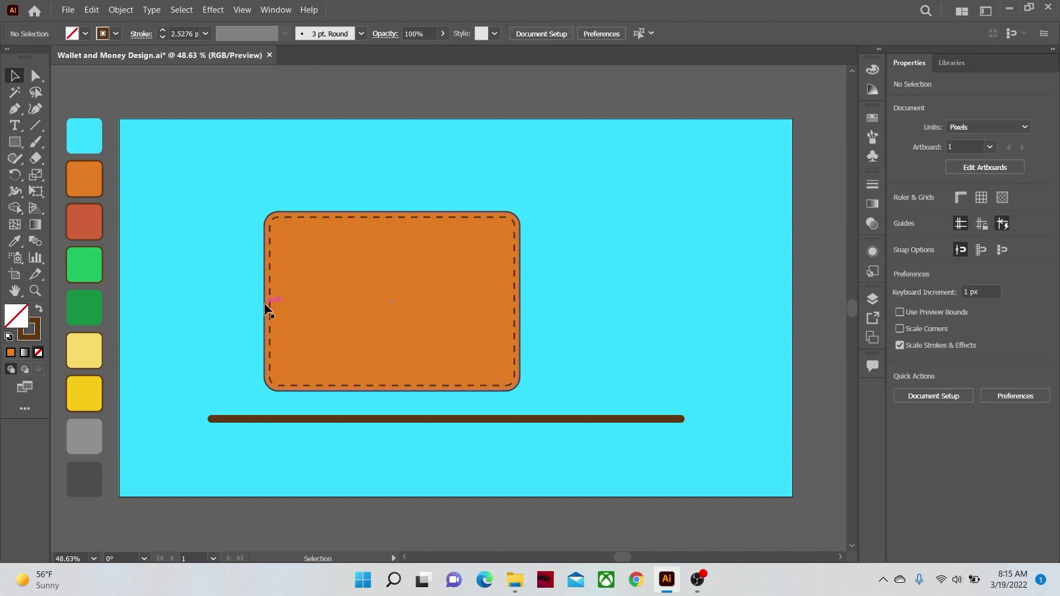
# Duplicate the orange rectangle beside the wallet, and add a second copy shifted slightly down and to the right of the first
pyautogui.click(264, 302)
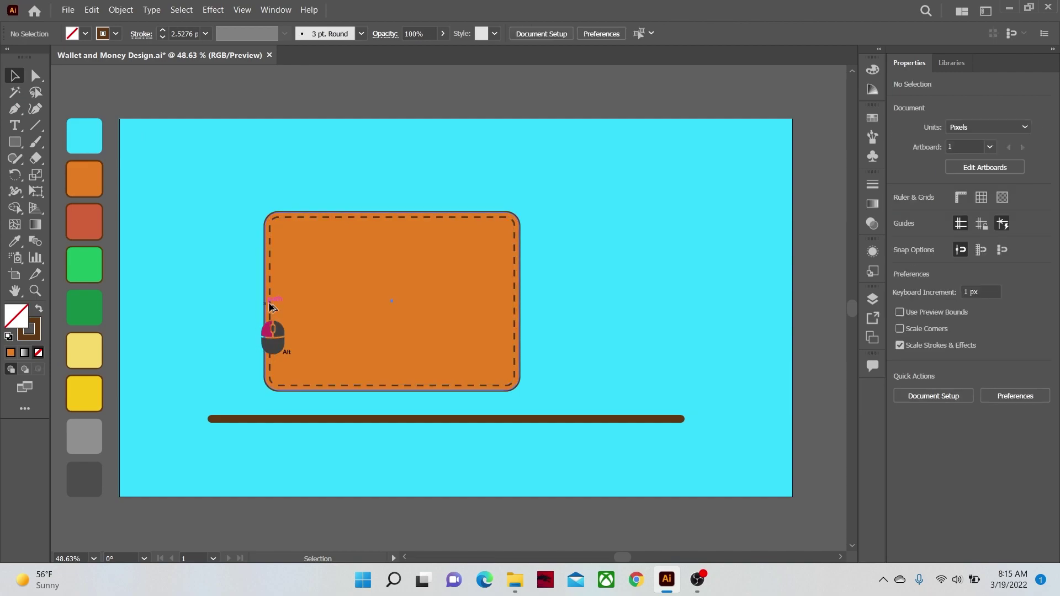
pyautogui.moveTo(264, 302); pyautogui.dragTo(529, 302)
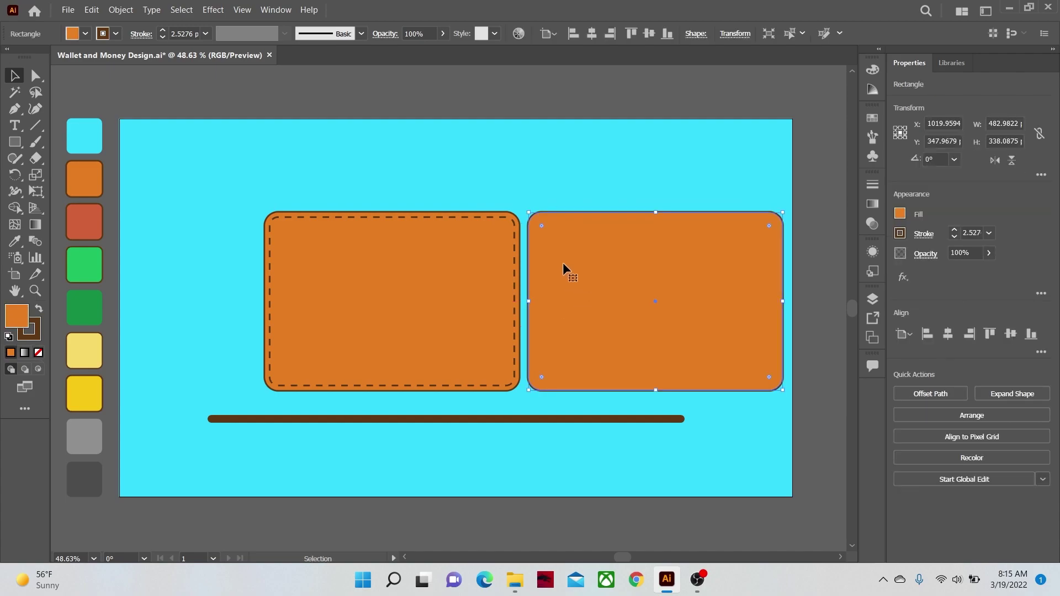
pyautogui.moveTo(562, 263); pyautogui.dragTo(571, 270)
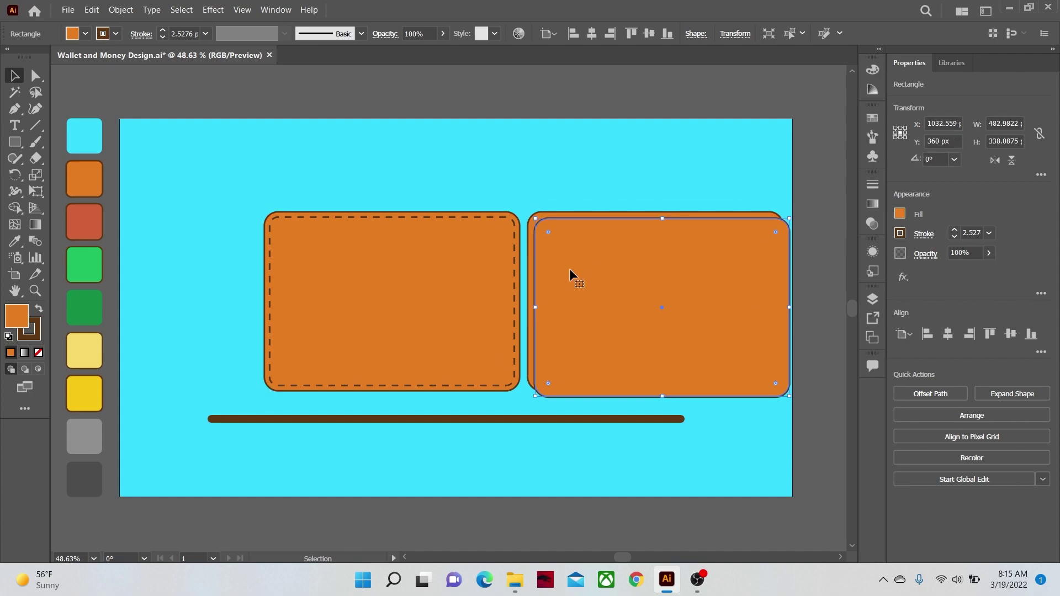
# Remove the overlapping area of the two orange copies with Shape Builder, keeping only the thin edge strips
pyautogui.keyDown('shift'); pyautogui.click(572, 212); pyautogui.keyUp('shift')
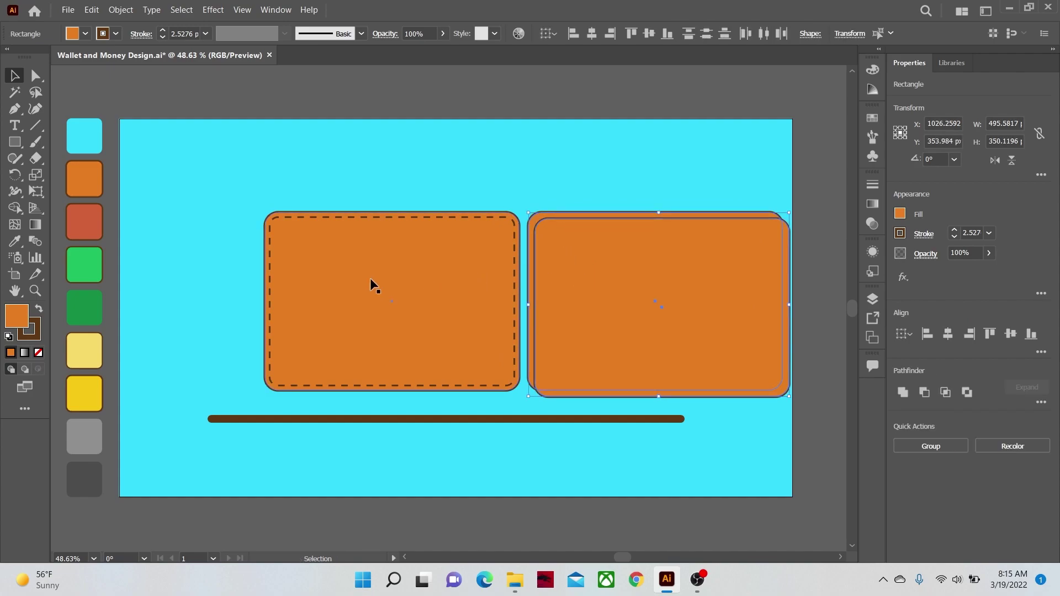
pyautogui.click(16, 209)
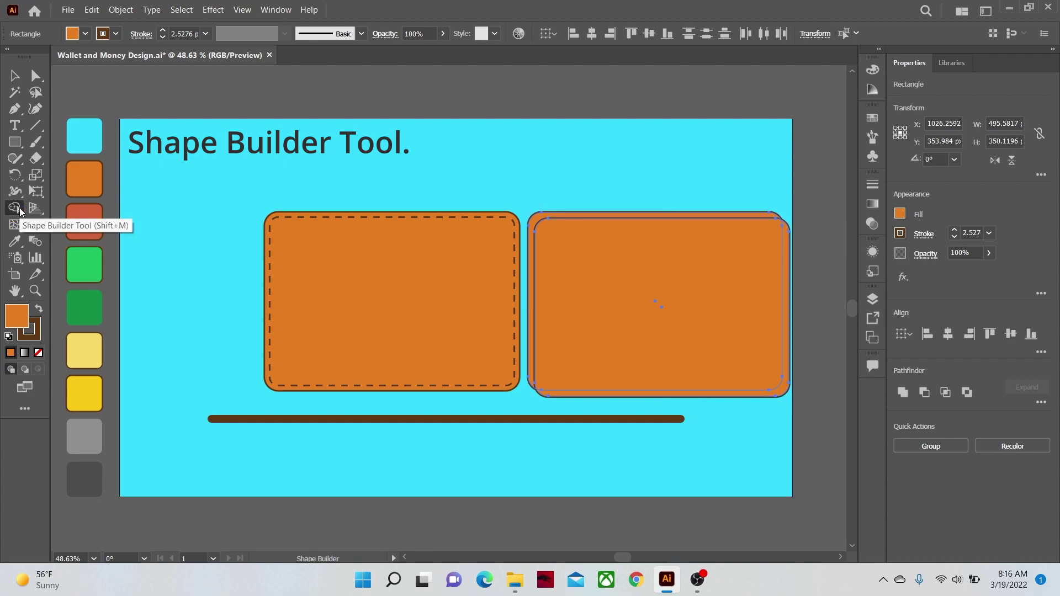
pyautogui.keyDown('alt'); pyautogui.click(624, 289); pyautogui.keyUp('alt')
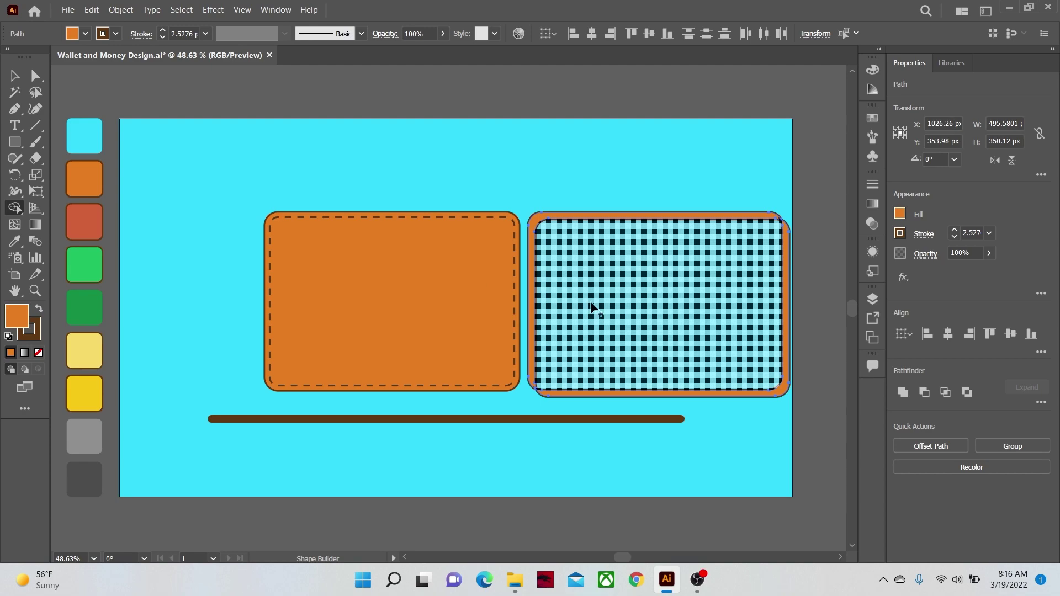
# Apply the light gray palette swatch's appearance to both edge strips and move them onto the wallet, aligned with its upper-left edges
pyautogui.click(14, 243)
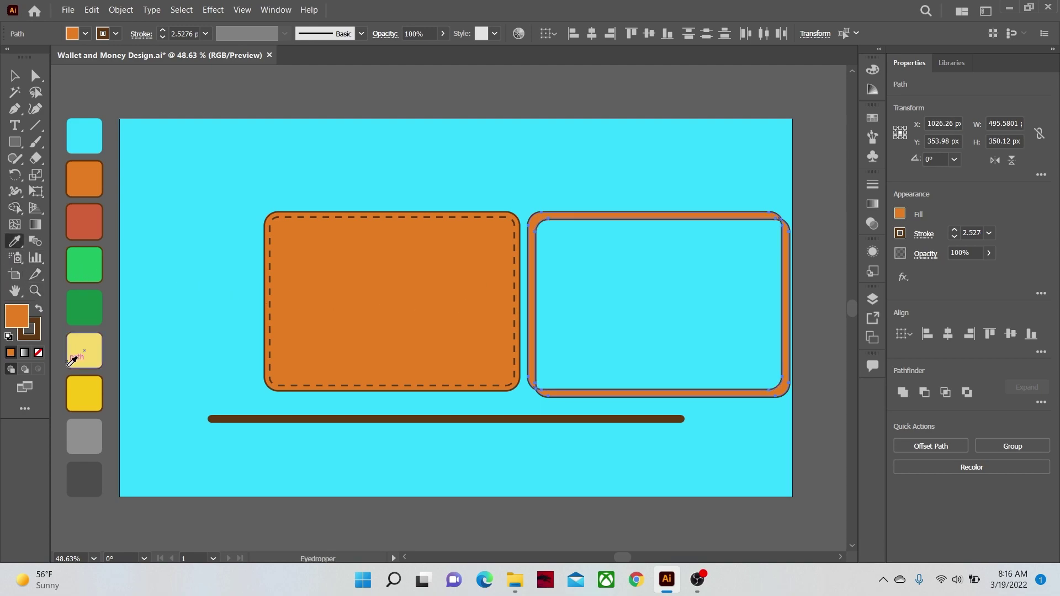
pyautogui.click(82, 431)
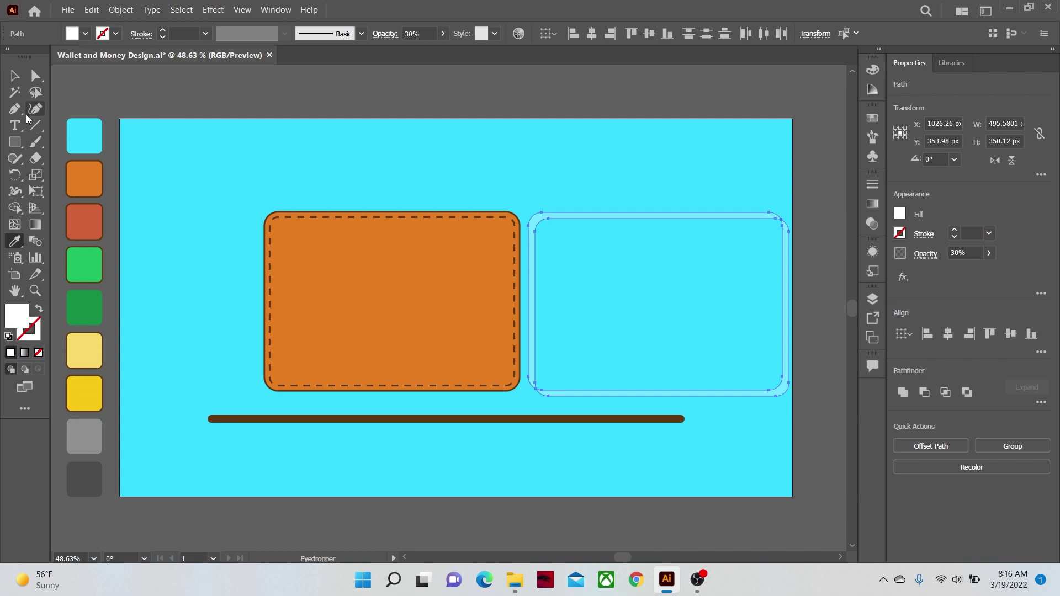
pyautogui.click(14, 75)
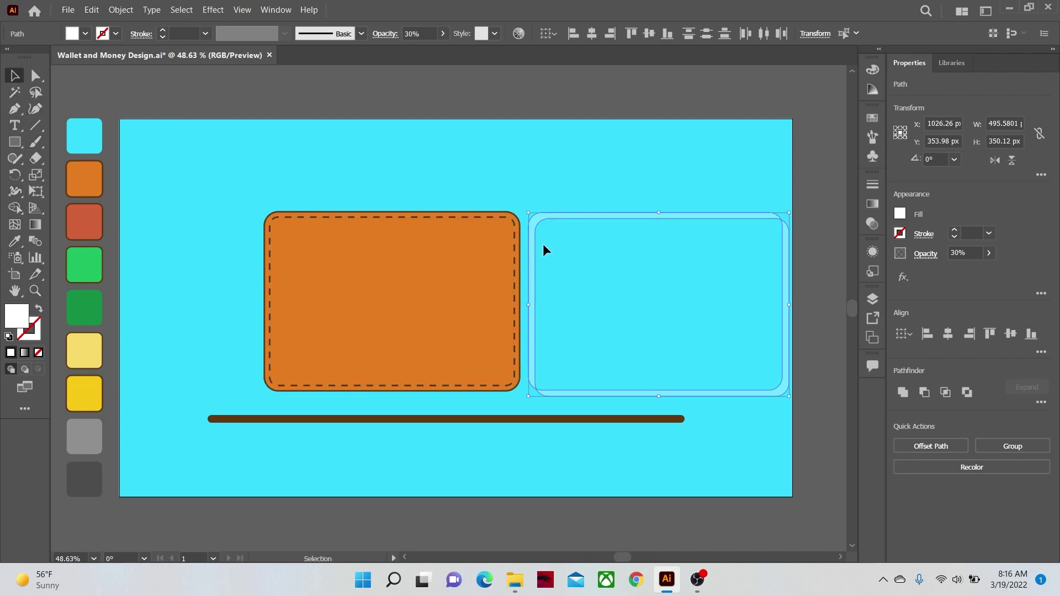
pyautogui.moveTo(534, 243); pyautogui.dragTo(270, 243)
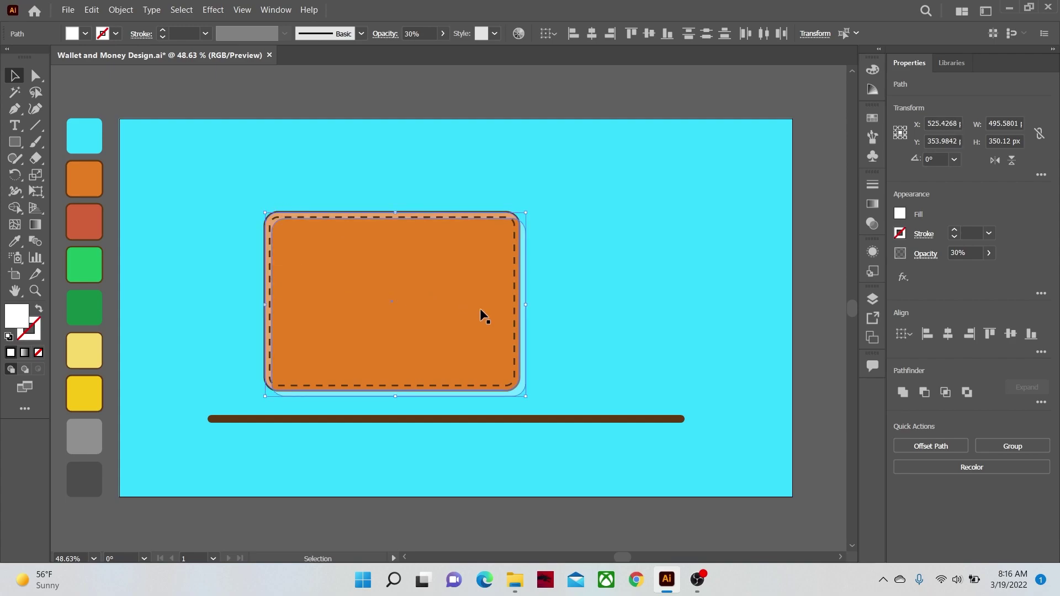
# Move the lower-right strip inside the wallet's edge and apply the dark gray palette swatch's appearance to it
pyautogui.click(535, 343)
pyautogui.moveTo(524, 357); pyautogui.dragTo(517, 350)
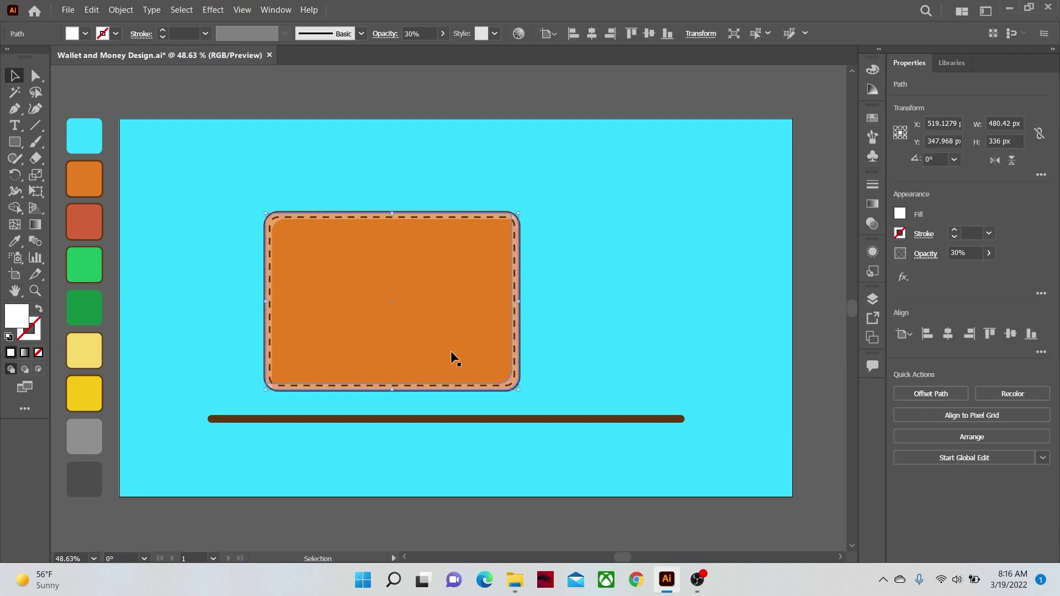
pyautogui.click(13, 246)
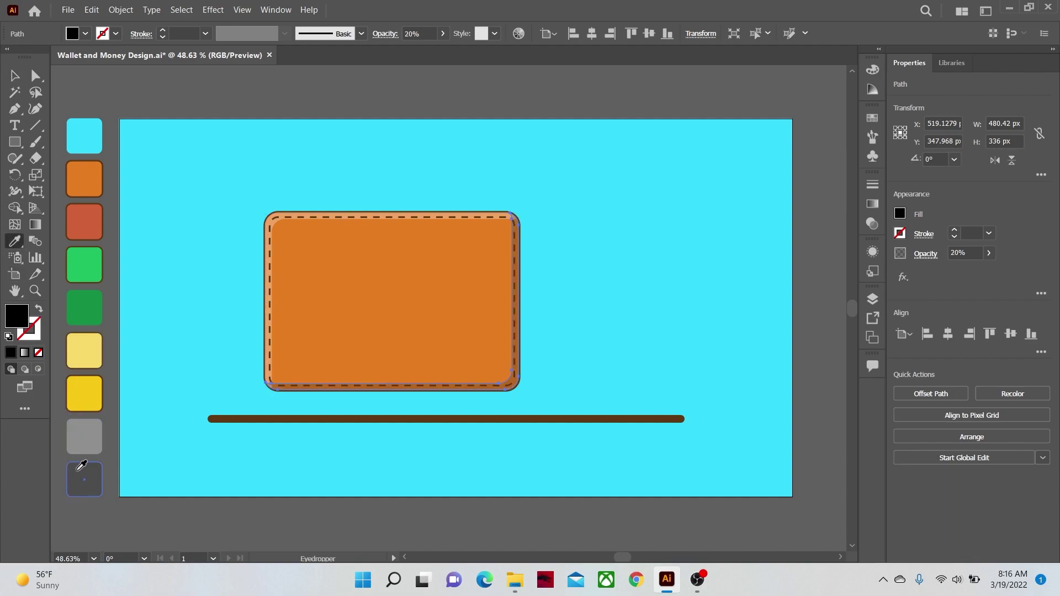
# Round the dark strip's inner corner to about 282 px so it forms a large curved shadow
pyautogui.click(35, 75)
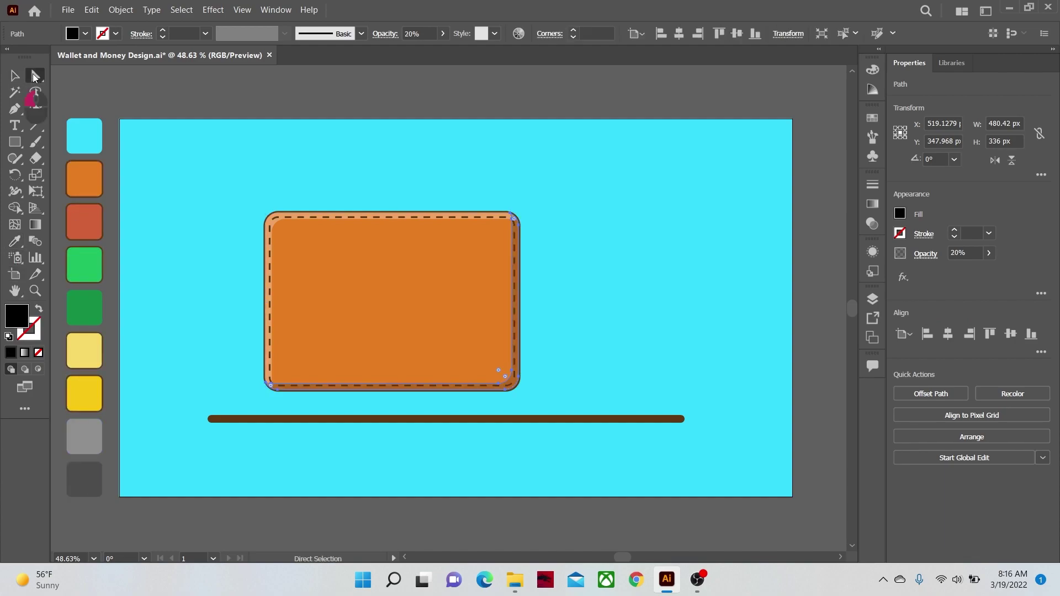
pyautogui.click(499, 373)
pyautogui.moveTo(499, 373); pyautogui.dragTo(304, 259)
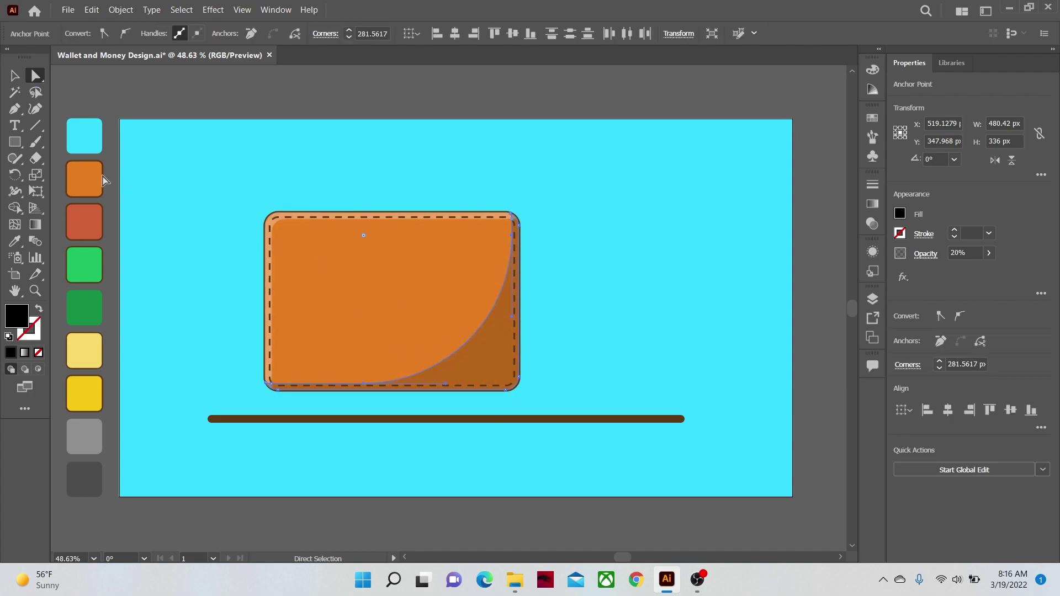
# Draw one larger and three small circles with the Ellipse tool around the curved edge of the wallet's shadow
pyautogui.click(15, 143)
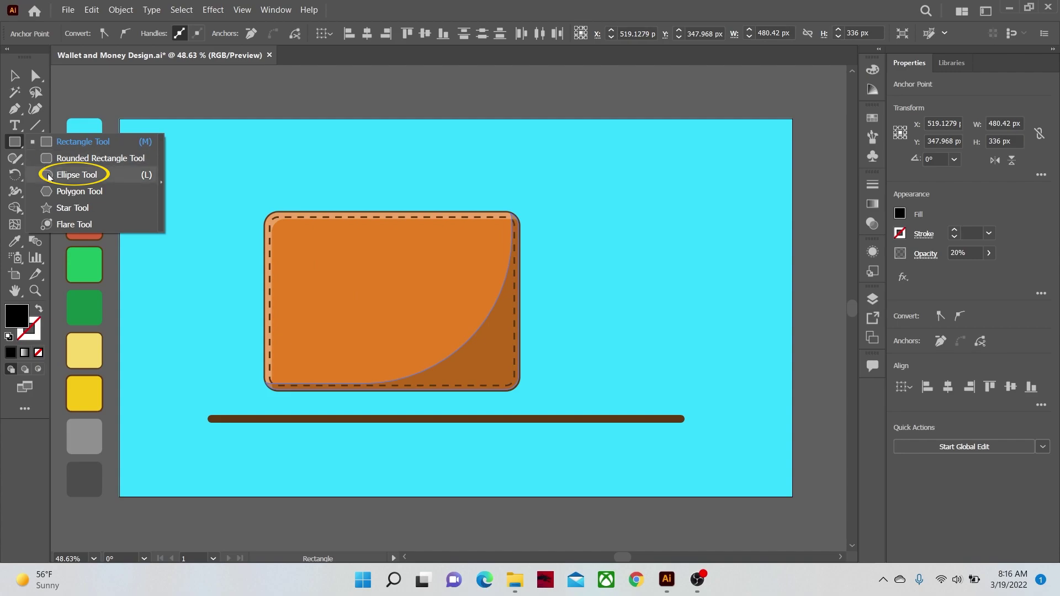
pyautogui.click(49, 176)
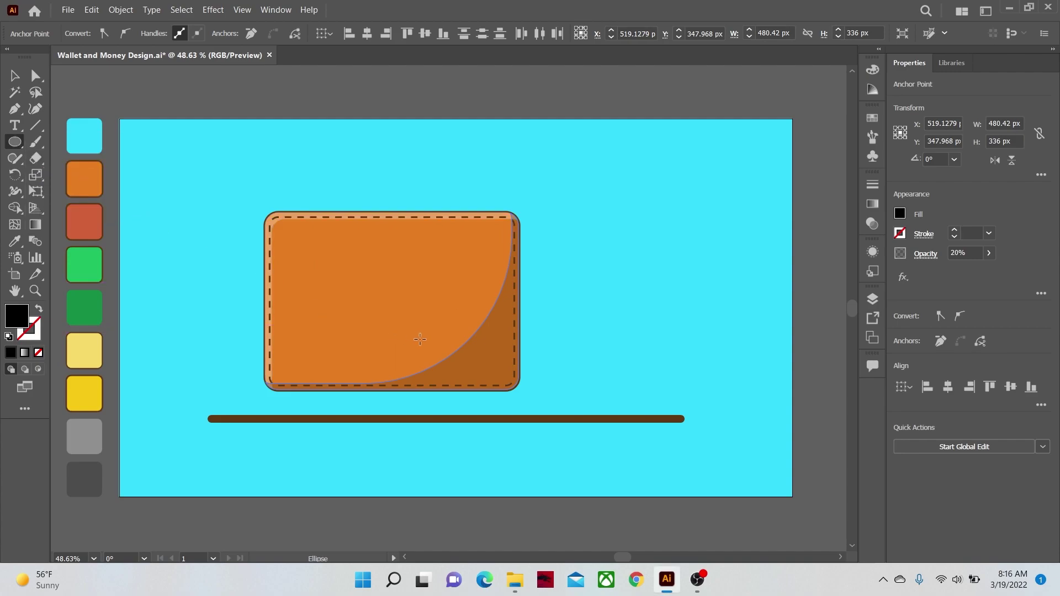
pyautogui.moveTo(453, 334)
pyautogui.mouseDown()
pyautogui.moveTo(473, 379)
pyautogui.moveTo(471, 350)
pyautogui.moveTo(441, 353)
pyautogui.moveTo(441, 331)
pyautogui.moveTo(474, 366)
pyautogui.mouseUp()
pyautogui.press('v')
# Match the four circles to the shadow's appearance, and use Shape Builder to merge the large circle into the shadow and cut out the lowest one
pyautogui.keyDown('ctrl'); pyautogui.click(438, 350); pyautogui.keyUp('ctrl')
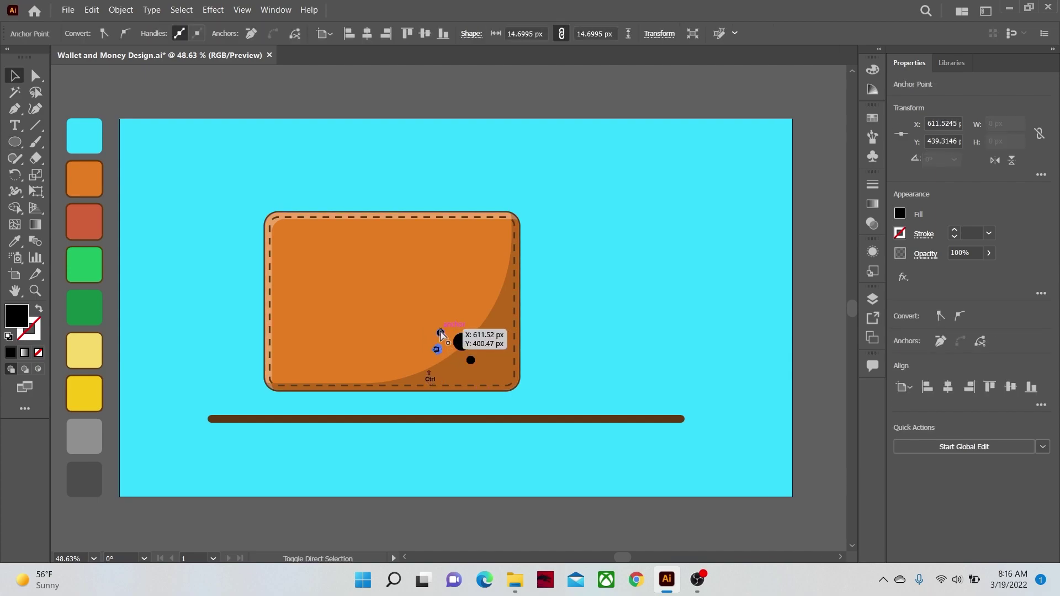
pyautogui.keyDown('ctrl'); pyautogui.keyDown('shift'); pyautogui.click(440, 334); pyautogui.keyUp('shift'); pyautogui.keyUp('ctrl')
pyautogui.keyDown('ctrl'); pyautogui.keyDown('shift'); pyautogui.click(461, 343); pyautogui.keyUp('shift'); pyautogui.keyUp('ctrl')
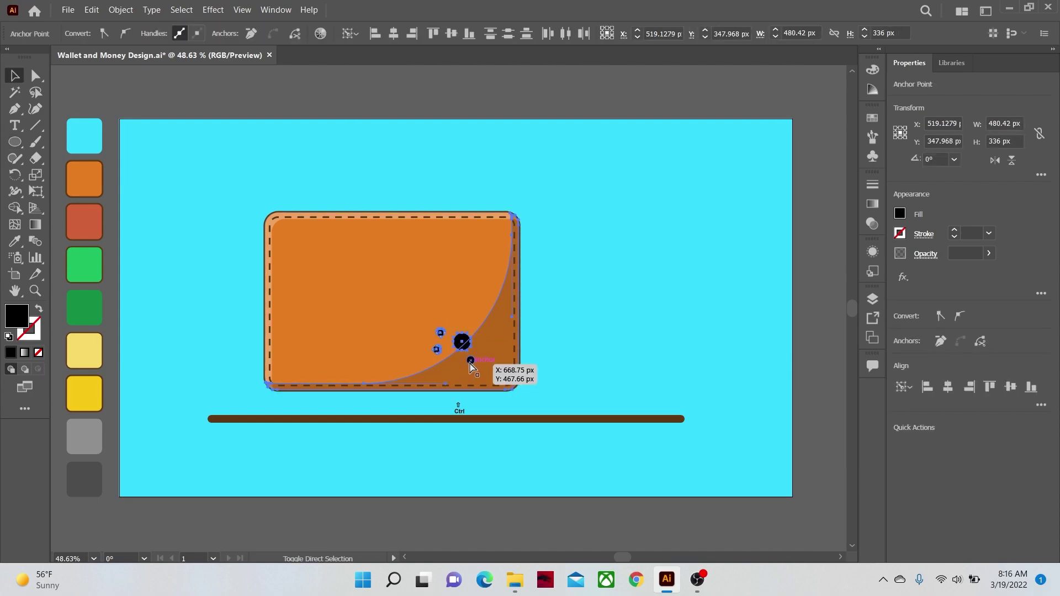
pyautogui.click(331, 360)
pyautogui.press('i')
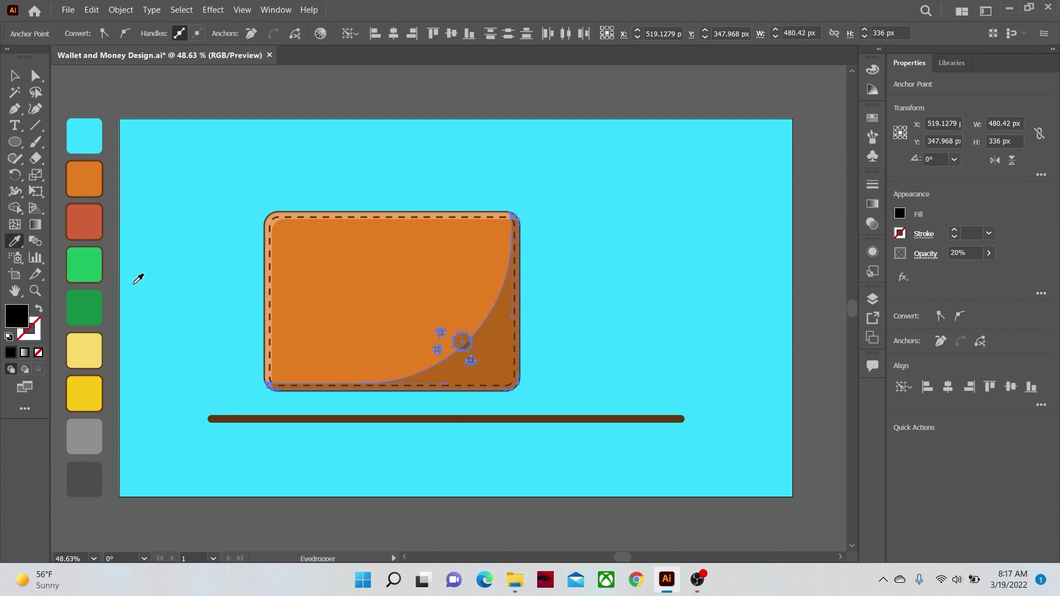
pyautogui.click(15, 207)
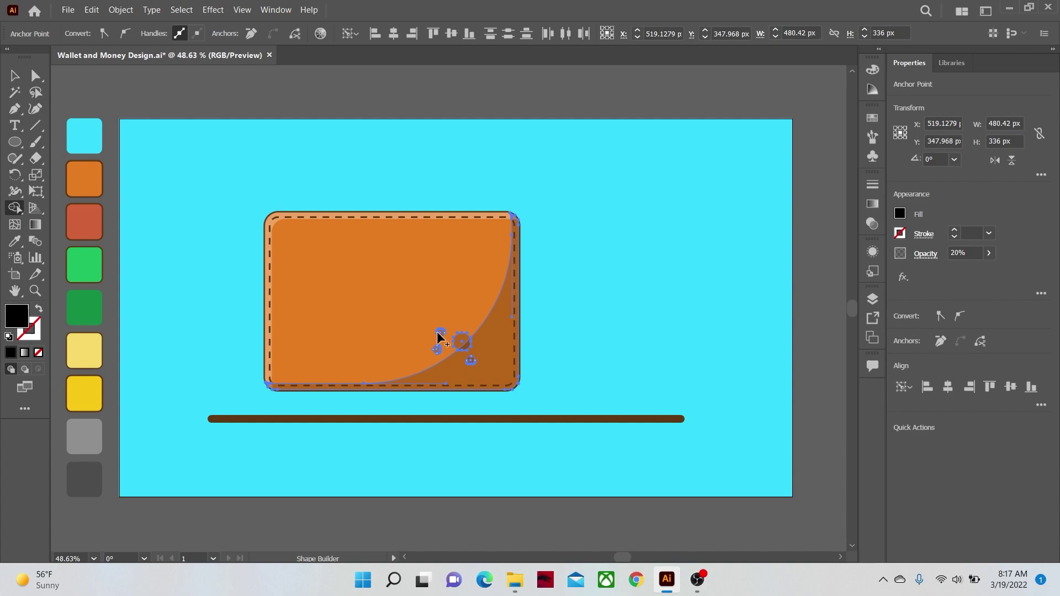
pyautogui.moveTo(478, 348); pyautogui.dragTo(462, 341)
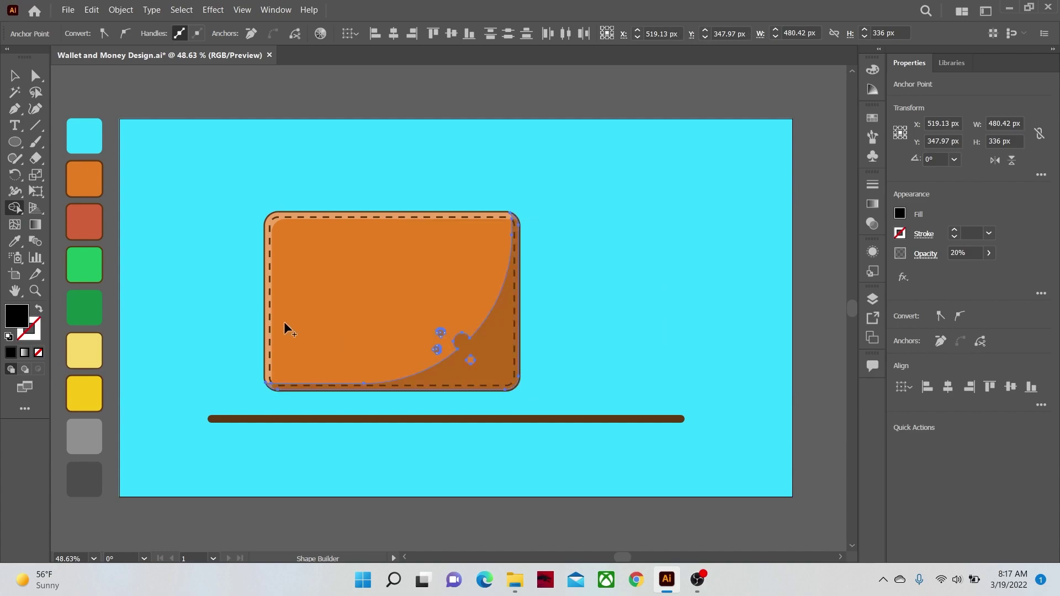
# Draw a round-cornered rectangle about 67 by 102 px in the wallet's upper-left area and apply the light gray palette swatch's appearance
pyautogui.click(15, 142)
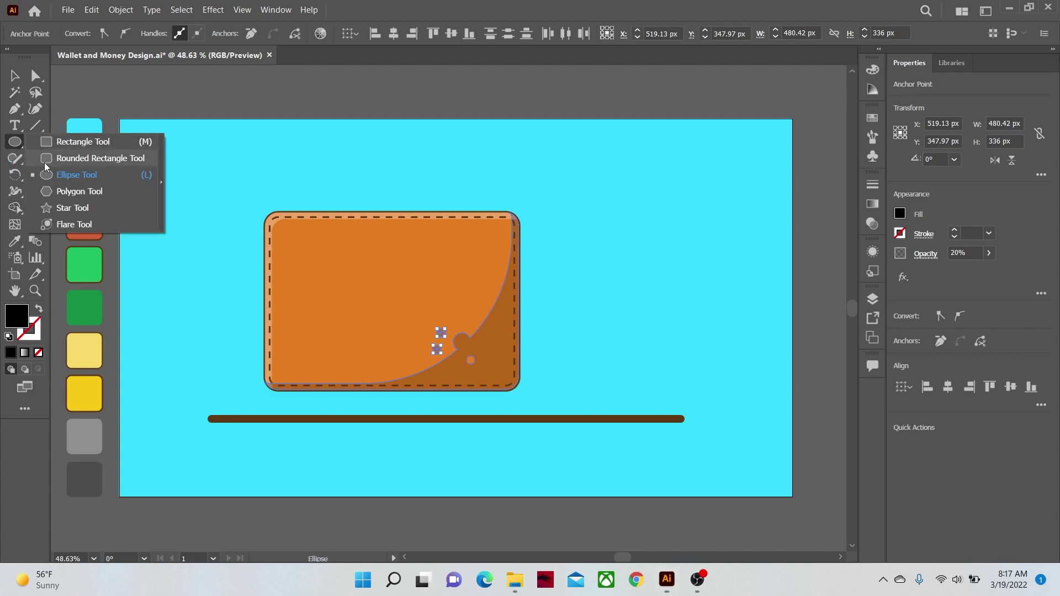
pyautogui.click(48, 142)
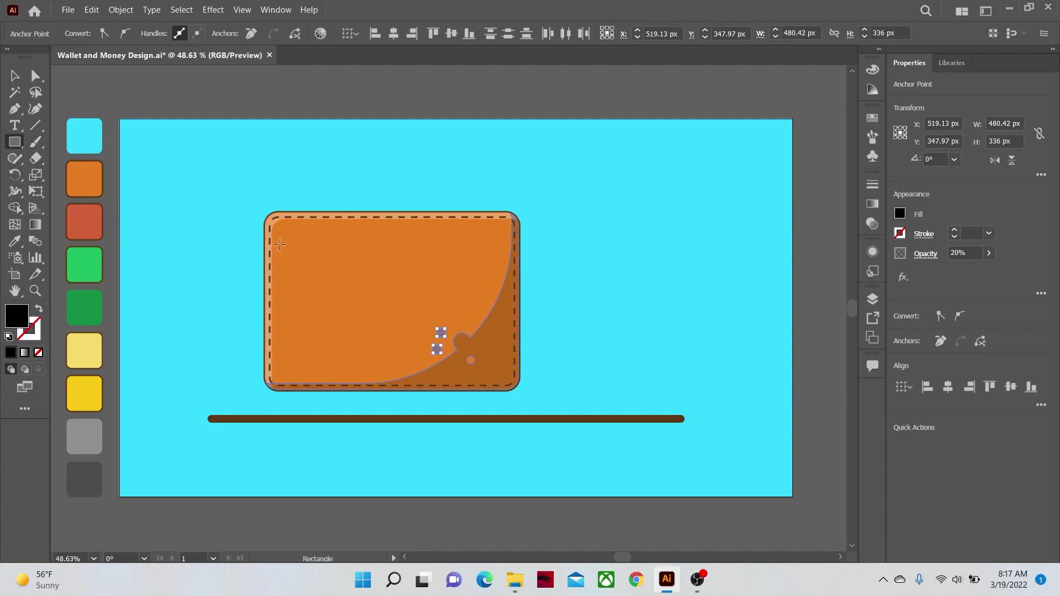
pyautogui.moveTo(292, 248); pyautogui.dragTo(328, 300)
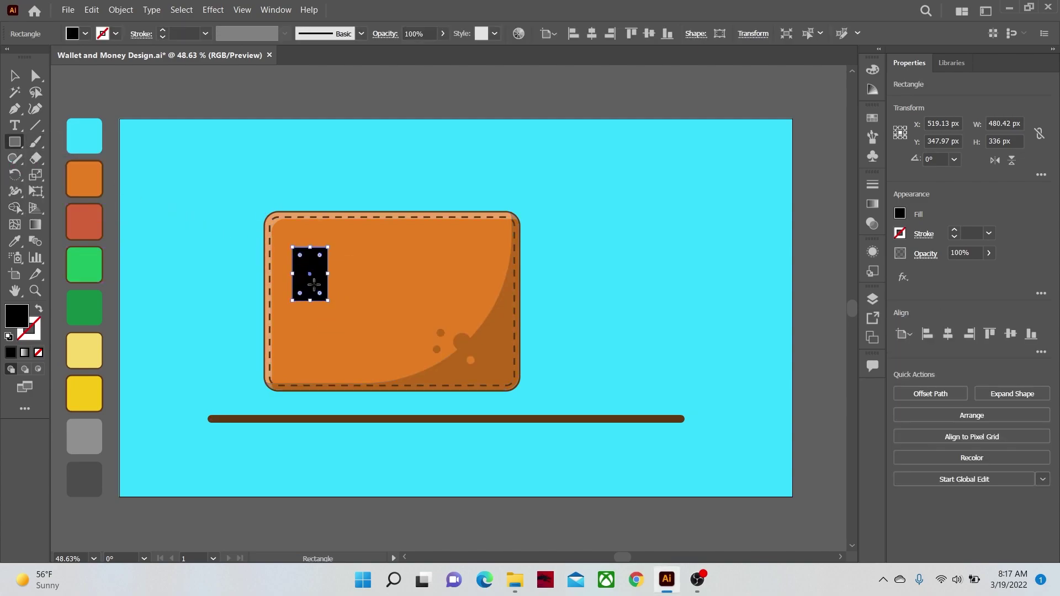
pyautogui.moveTo(300, 256); pyautogui.dragTo(305, 261)
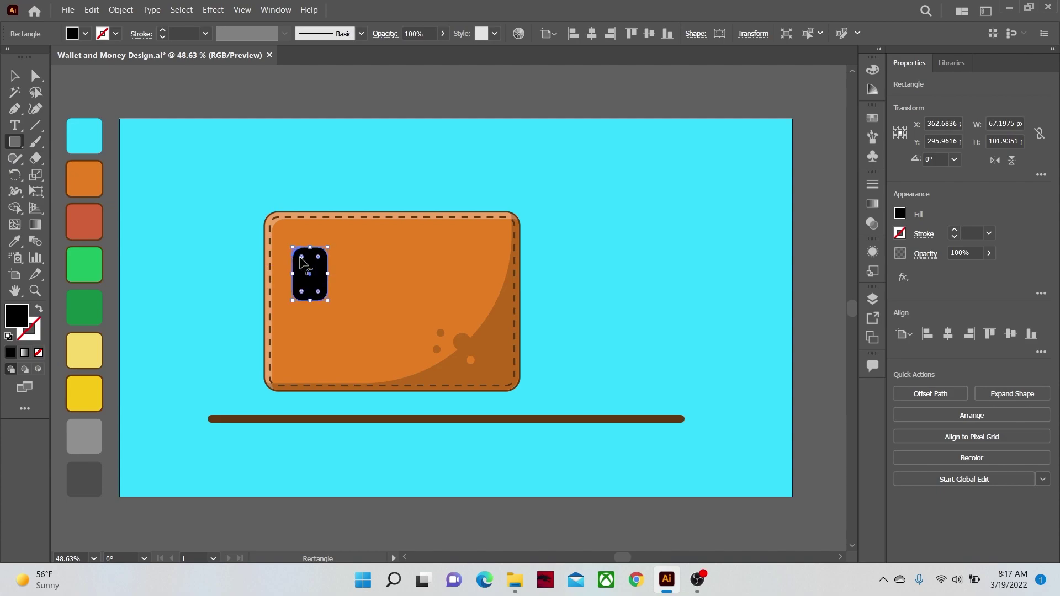
pyautogui.click(15, 241)
pyautogui.click(82, 437)
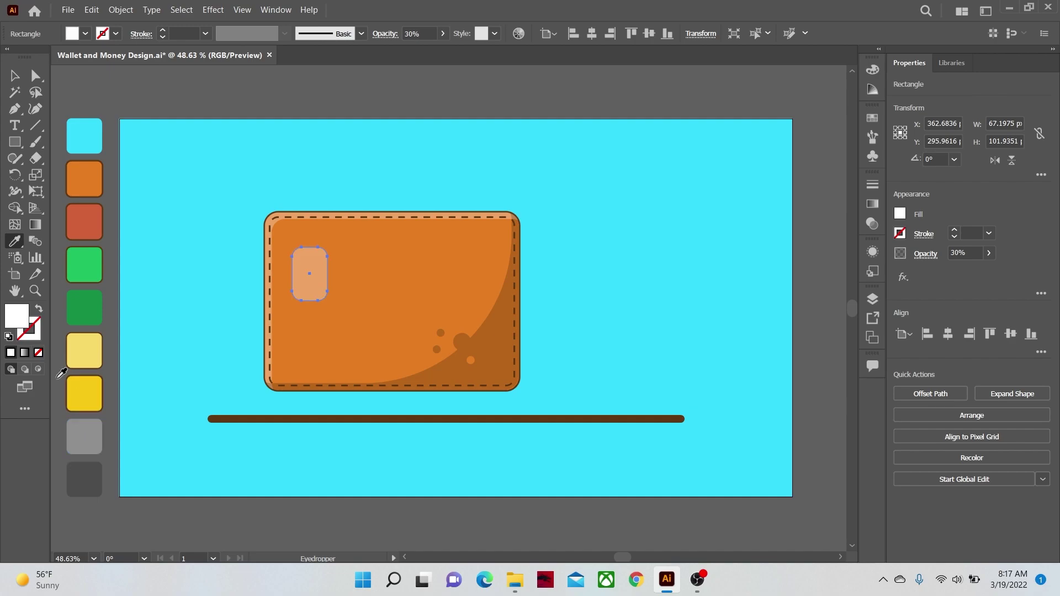
pyautogui.click(15, 79)
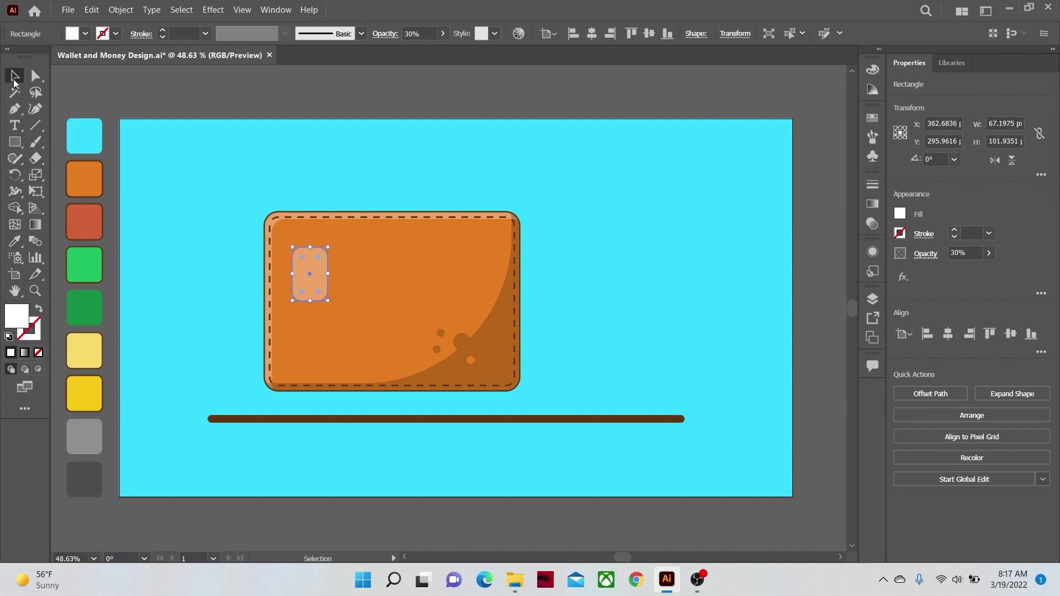
# Draw a tall white stripe about 33 by 450 px across the wallet and place a narrower copy to its right
pyautogui.moveTo(18, 149); pyautogui.dragTo(62, 142)
pyautogui.moveTo(356, 172); pyautogui.dragTo(374, 408)
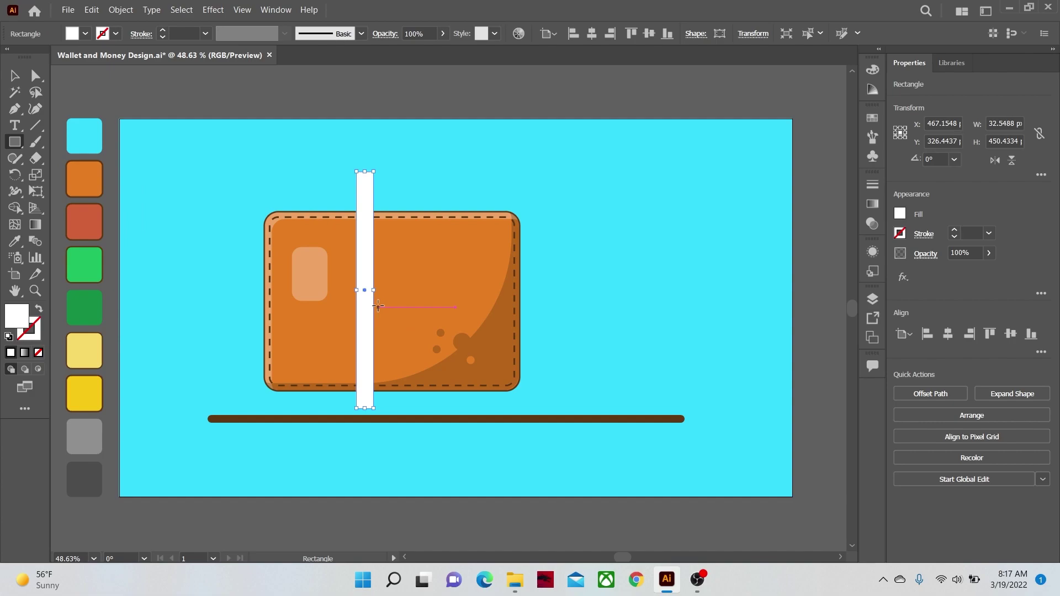
pyautogui.press('v')
pyautogui.moveTo(360, 264); pyautogui.dragTo(392, 301)
# Rotate both white stripes about 22° clockwise and trim their ends outside the wallet with Shape Builder
pyautogui.keyDown('shift'); pyautogui.click(371, 332); pyautogui.keyUp('shift')
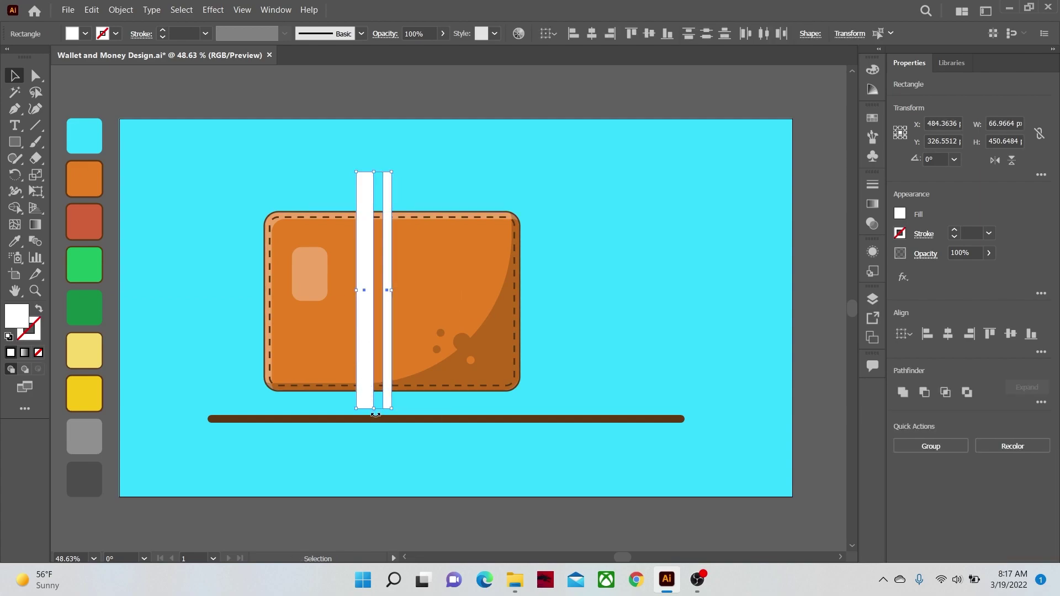
pyautogui.moveTo(377, 411); pyautogui.dragTo(329, 460)
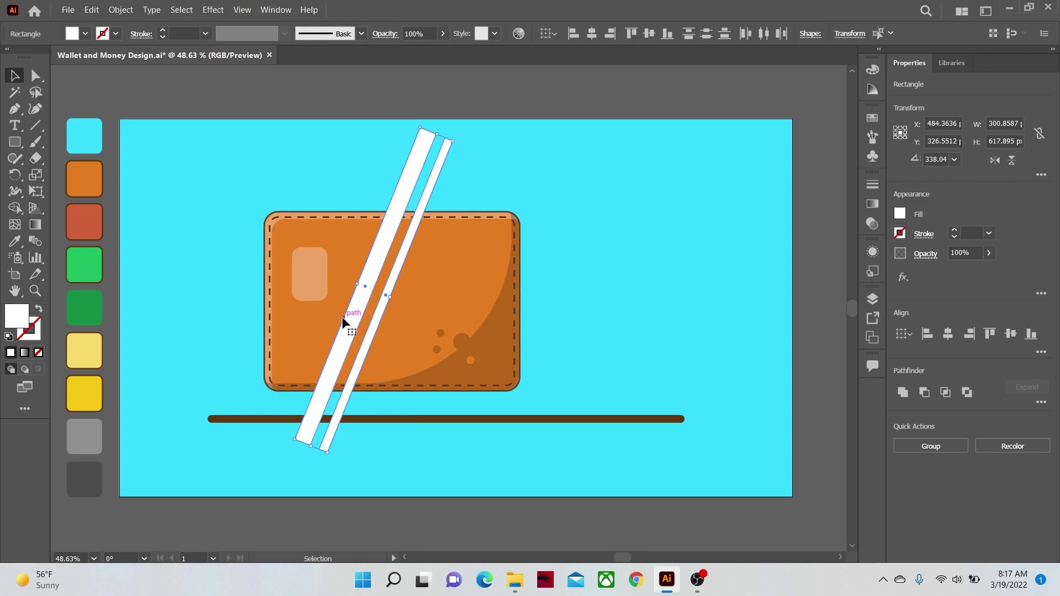
pyautogui.hotkey('shift', 'm')
pyautogui.moveTo(365, 163); pyautogui.dragTo(464, 186)
pyautogui.moveTo(330, 439); pyautogui.dragTo(304, 411)
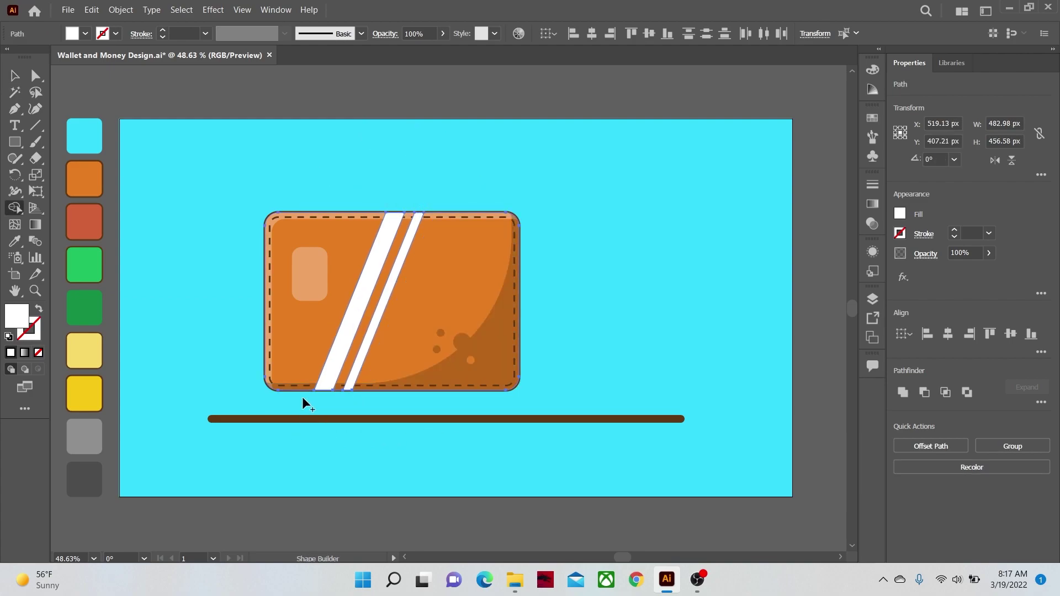
# Apply the light gray palette swatch's appearance to the two diagonal stripes
pyautogui.press('v')
pyautogui.press('i')
pyautogui.click(92, 424)
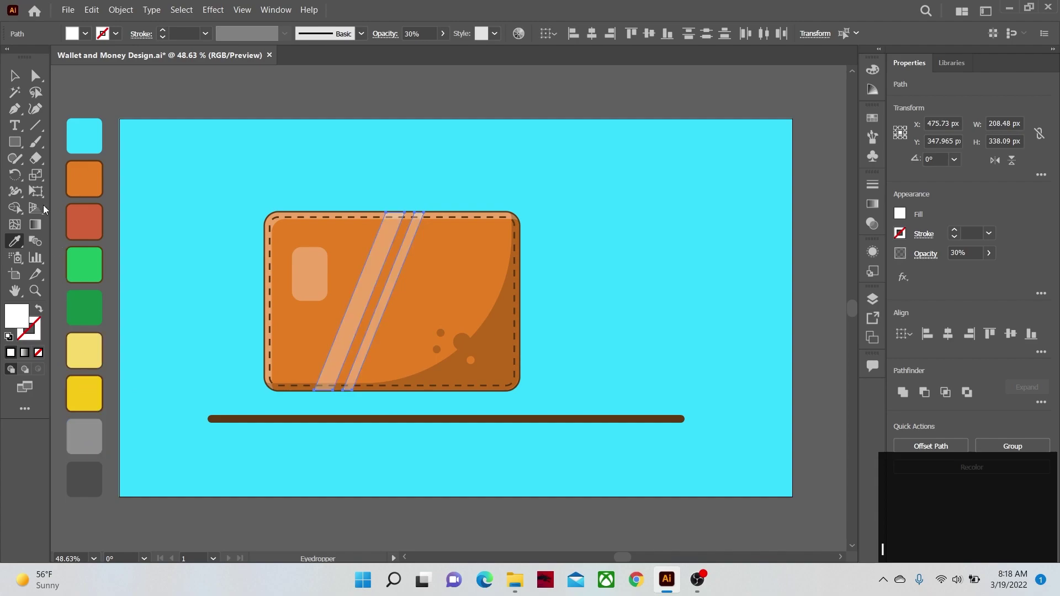
# Unite the two diagonal stripes with the wallet's light edge highlight into a single shape
pyautogui.press('v')
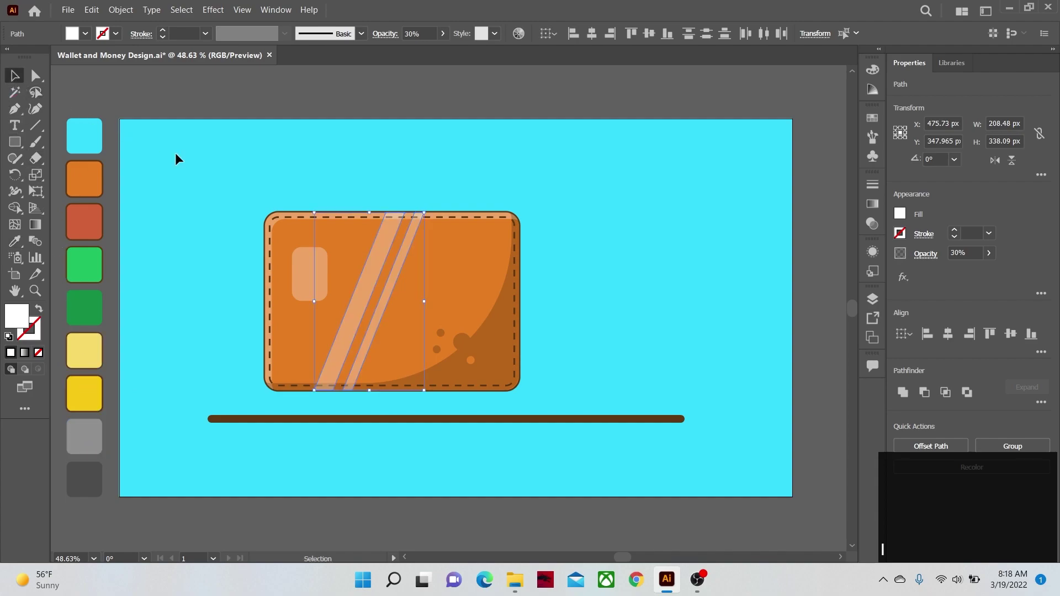
pyautogui.keyDown('shift'); pyautogui.click(273, 223); pyautogui.keyUp('shift')
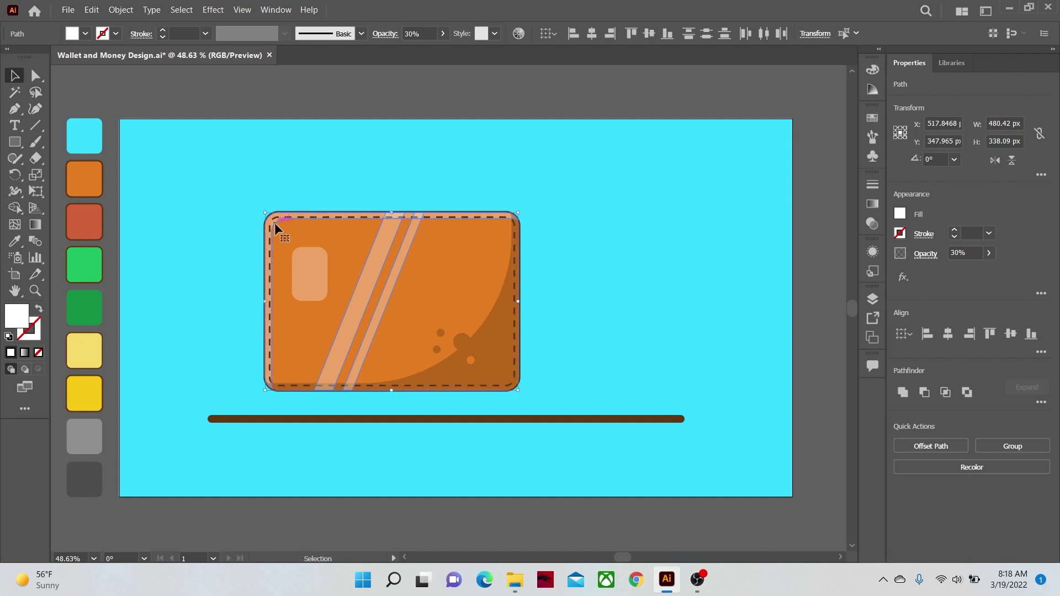
pyautogui.click(908, 395)
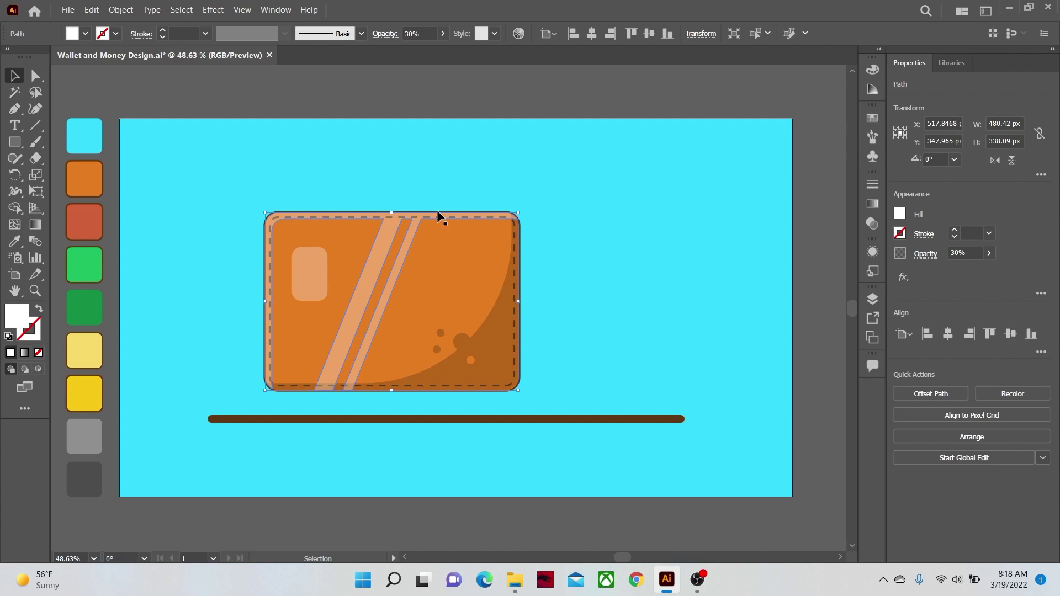
# Draw two short parallel diagonal lines, the first about 31 px wide and high, in the wallet's upper-right area with the Pen tool
pyautogui.press('p')
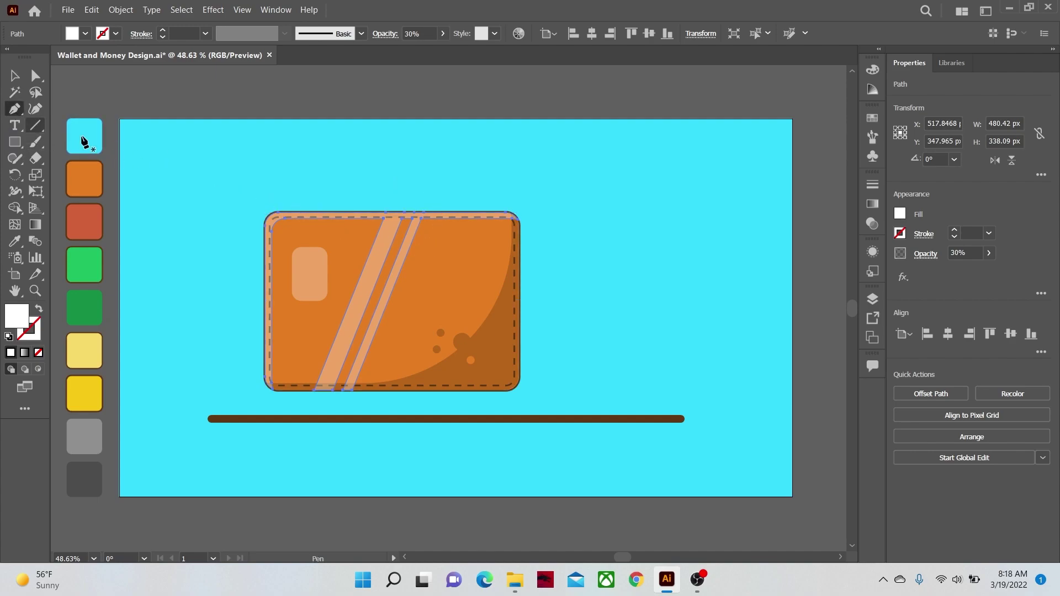
pyautogui.click(455, 255)
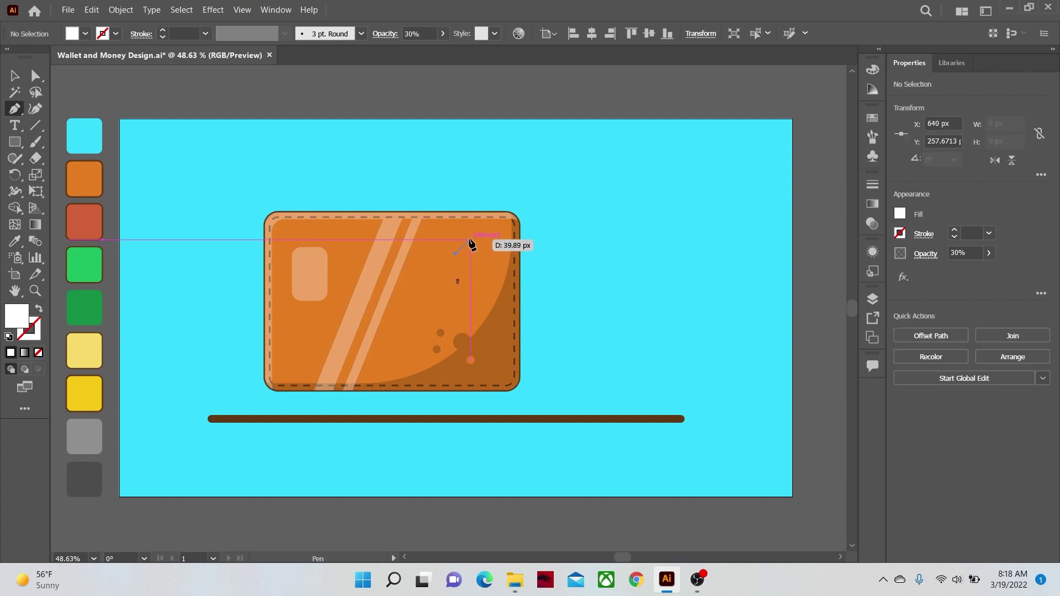
pyautogui.keyDown('shift'); pyautogui.click(471, 238); pyautogui.keyUp('shift')
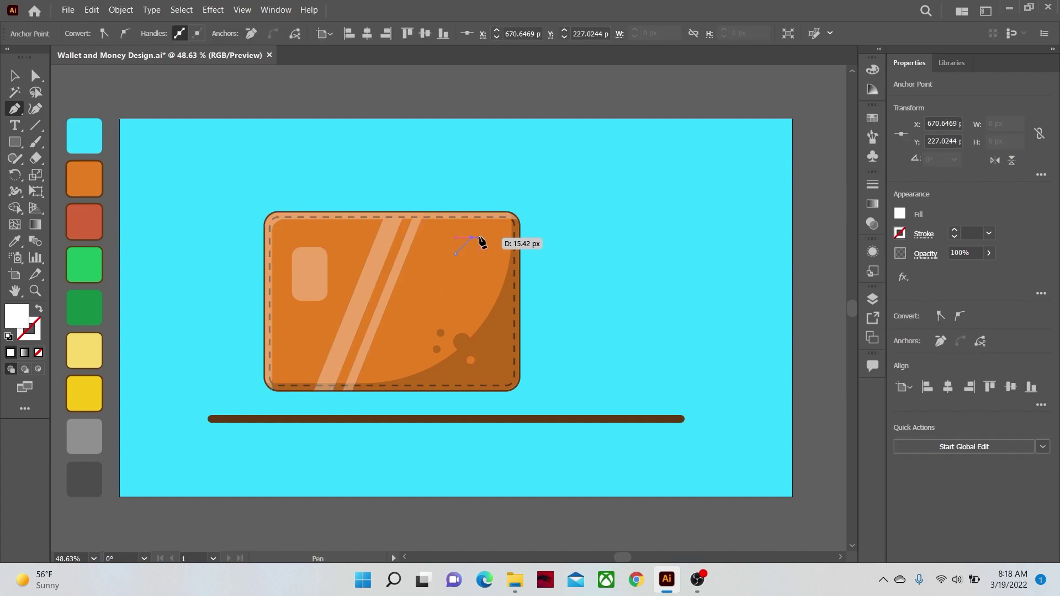
pyautogui.keyDown('ctrl'); pyautogui.click(577, 244); pyautogui.keyUp('ctrl')
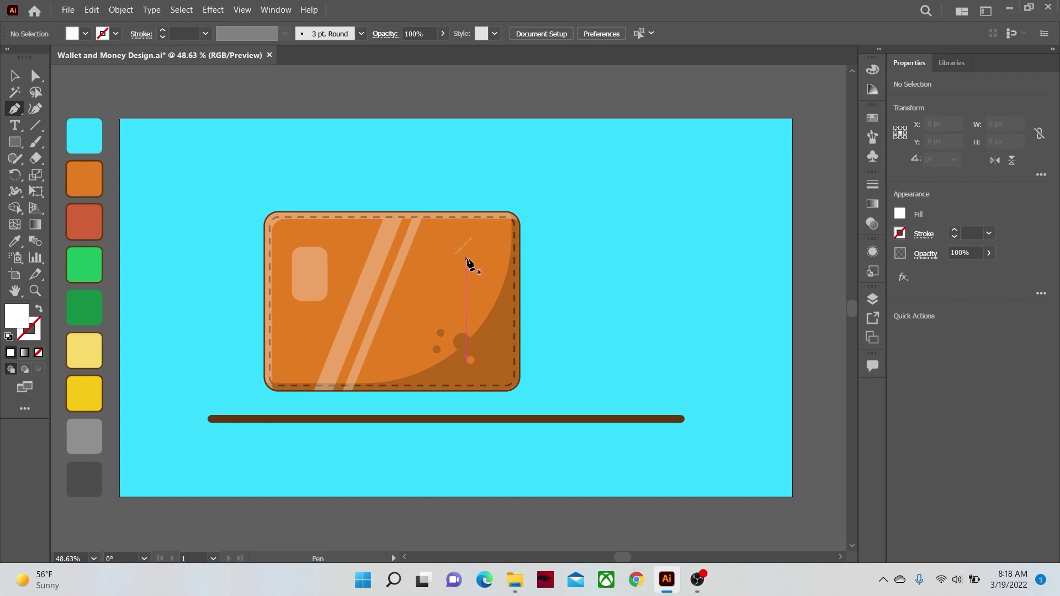
pyautogui.moveTo(467, 262); pyautogui.dragTo(493, 251)
# Give both short diagonal lines a 7 pt stroke with the elliptical width profile tapered at both ends
pyautogui.press('v')
pyautogui.keyDown('shift'); pyautogui.click(481, 244); pyautogui.keyUp('shift')
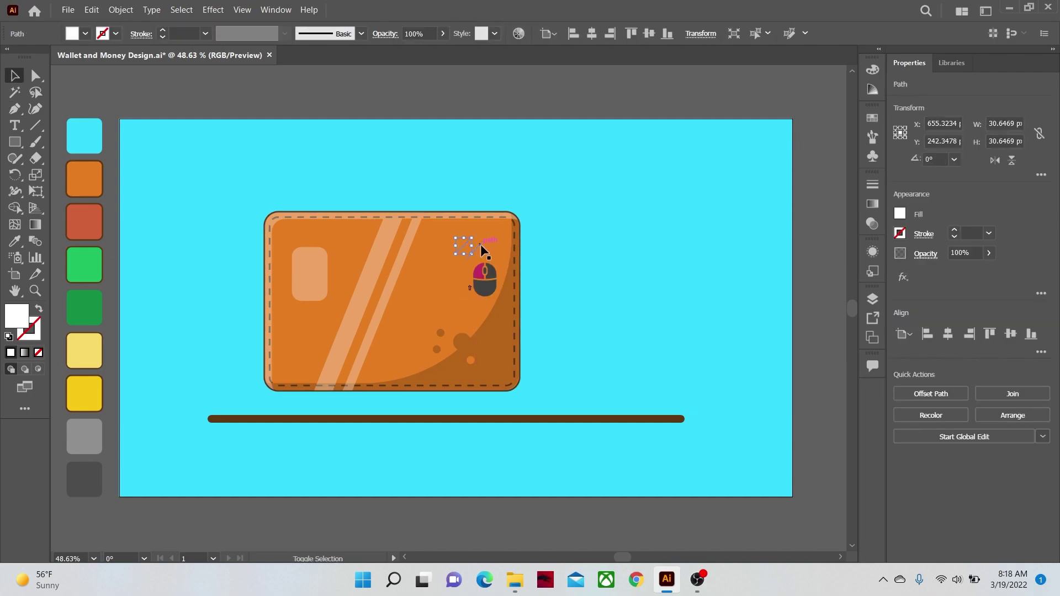
pyautogui.click(204, 34)
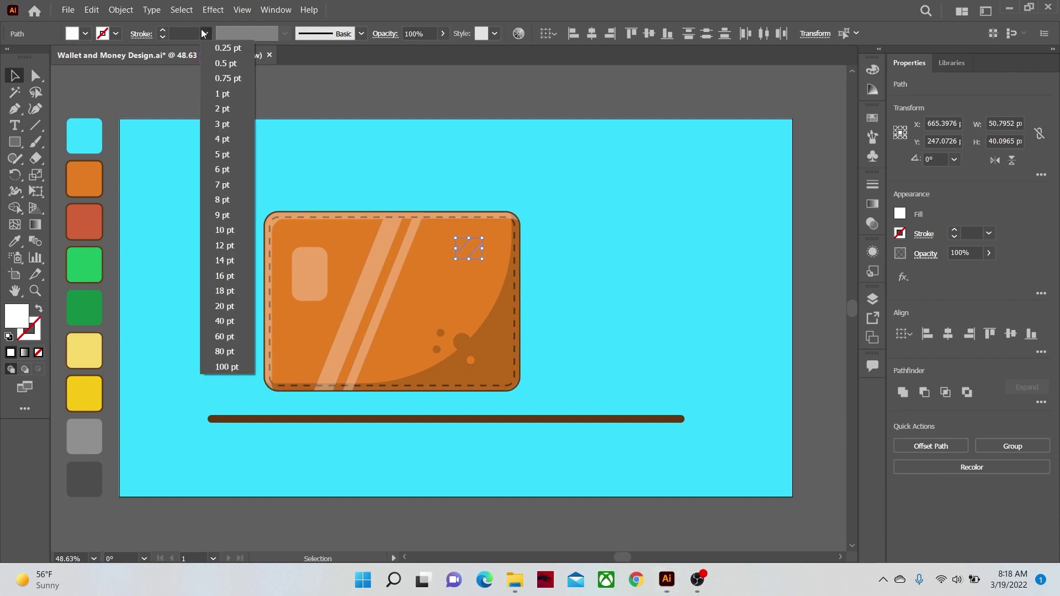
pyautogui.click(223, 186)
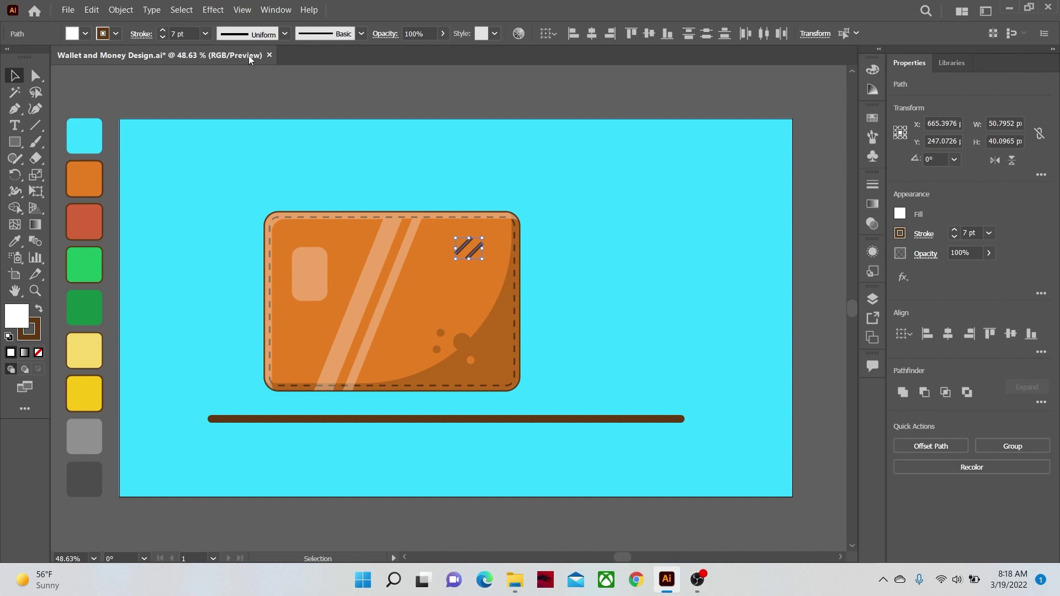
pyautogui.click(284, 34)
pyautogui.click(257, 79)
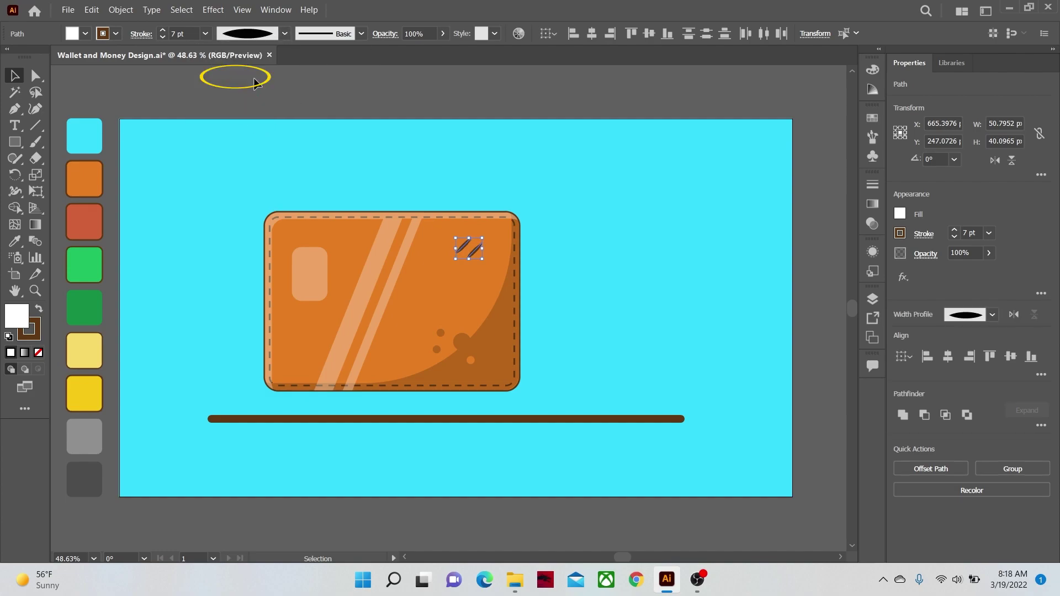
# Nudge the right one of the two tapered marks slightly upward beside the left one
pyautogui.click(357, 167)
pyautogui.moveTo(476, 248); pyautogui.dragTo(475, 245)
pyautogui.click(474, 245)
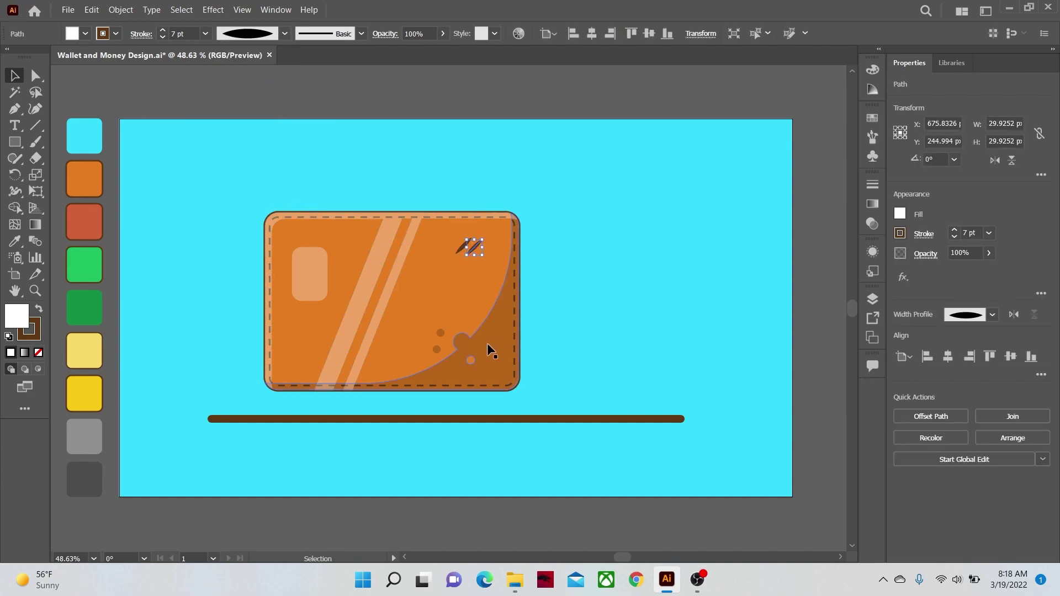
# Move all the wallet artwork off the artboard, just beyond its right edge, and deselect it
pyautogui.moveTo(228, 181); pyautogui.dragTo(532, 402)
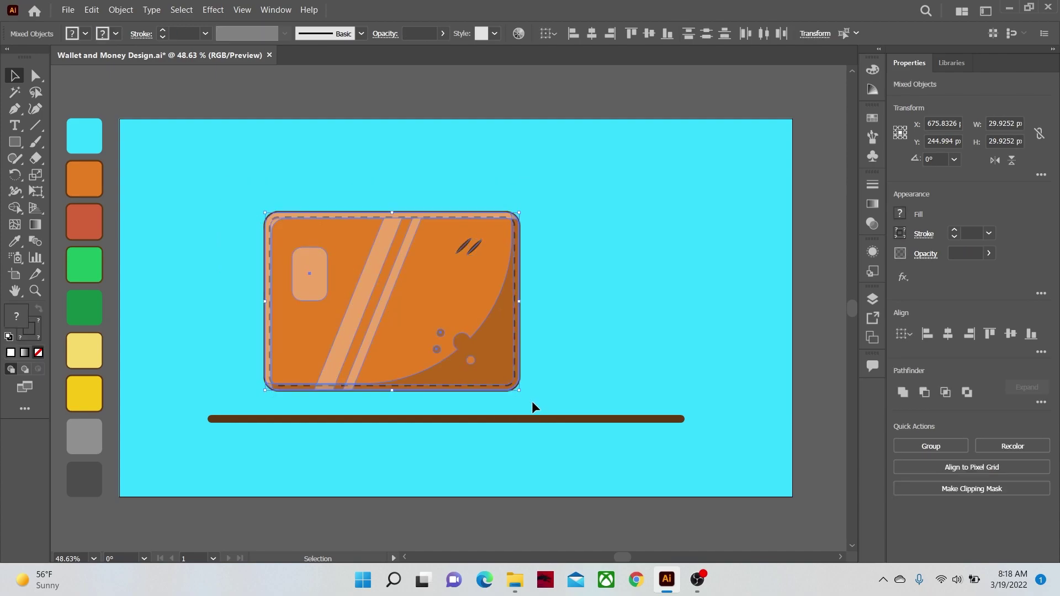
pyautogui.moveTo(290, 361); pyautogui.dragTo(835, 367)
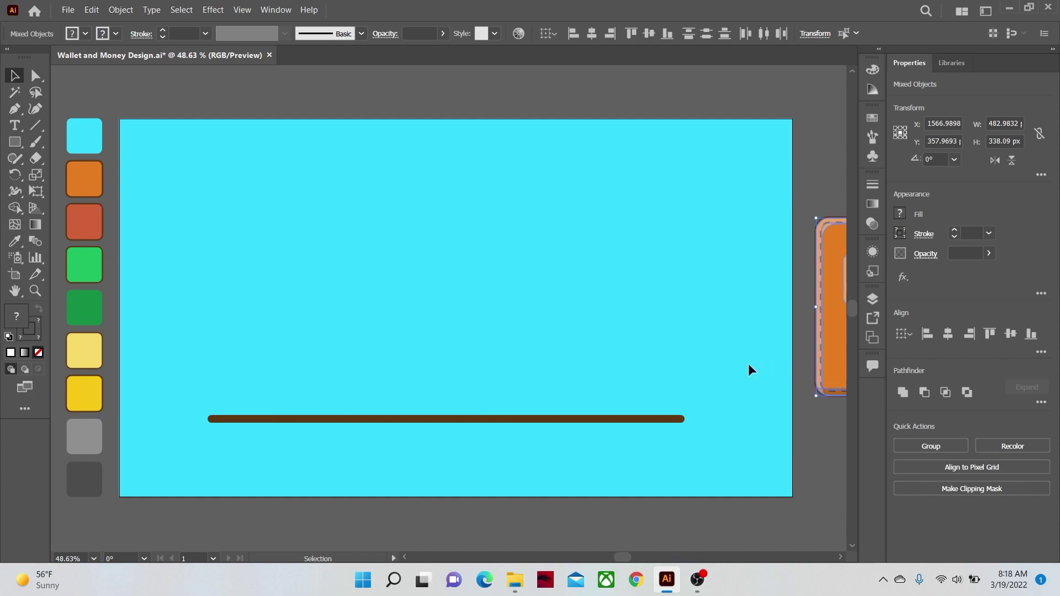
pyautogui.click(667, 347)
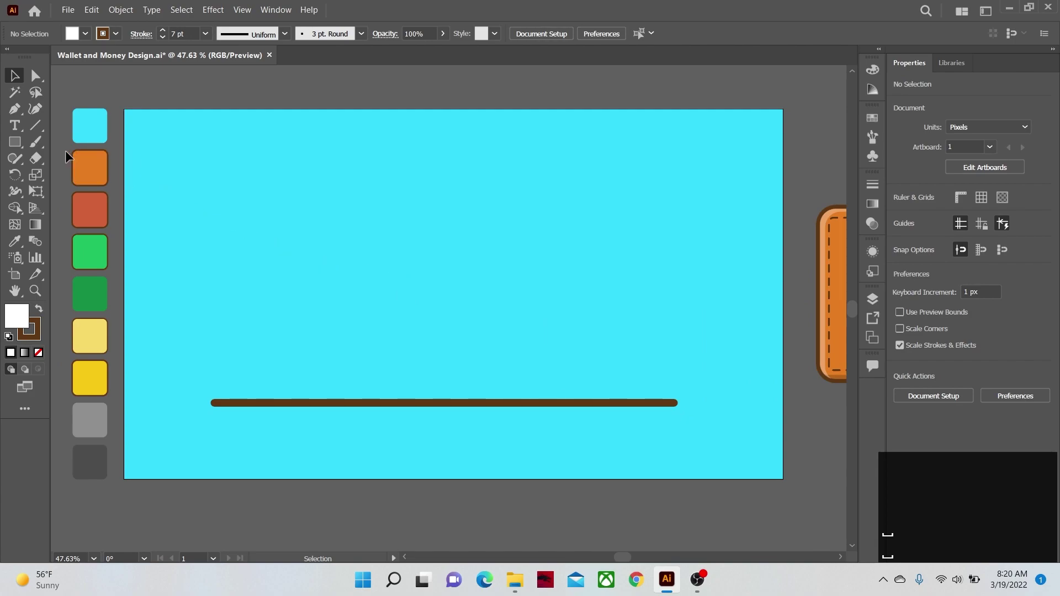
# Draw an upright white rectangle about 197 by 331 px above the brown ground line and slightly round its corners
pyautogui.moveTo(24, 147); pyautogui.dragTo(56, 145)
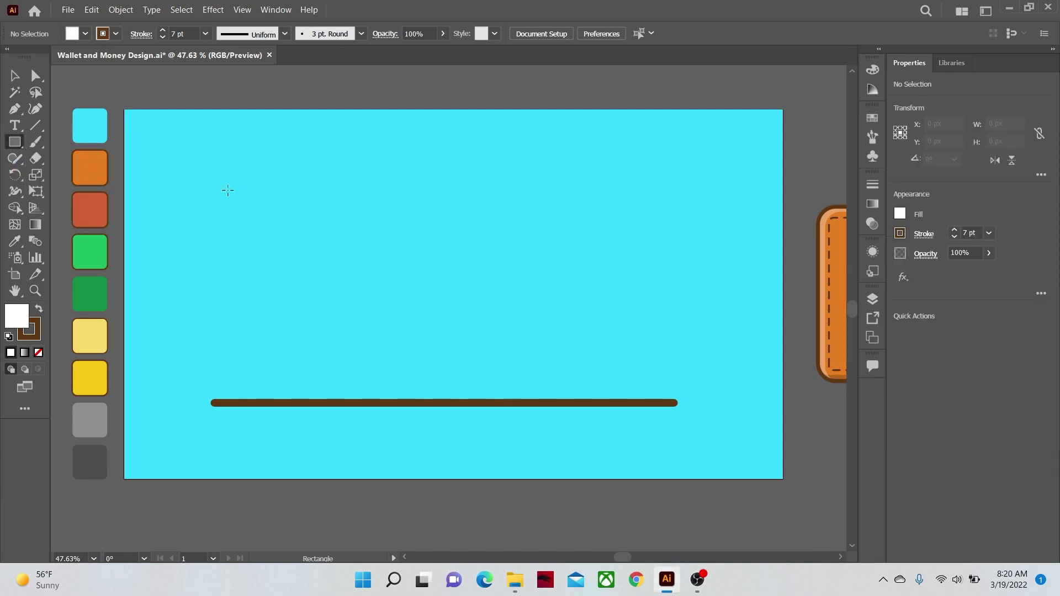
pyautogui.moveTo(327, 173)
pyautogui.mouseDown()
pyautogui.moveTo(403, 320)
pyautogui.moveTo(430, 344)
pyautogui.mouseUp()
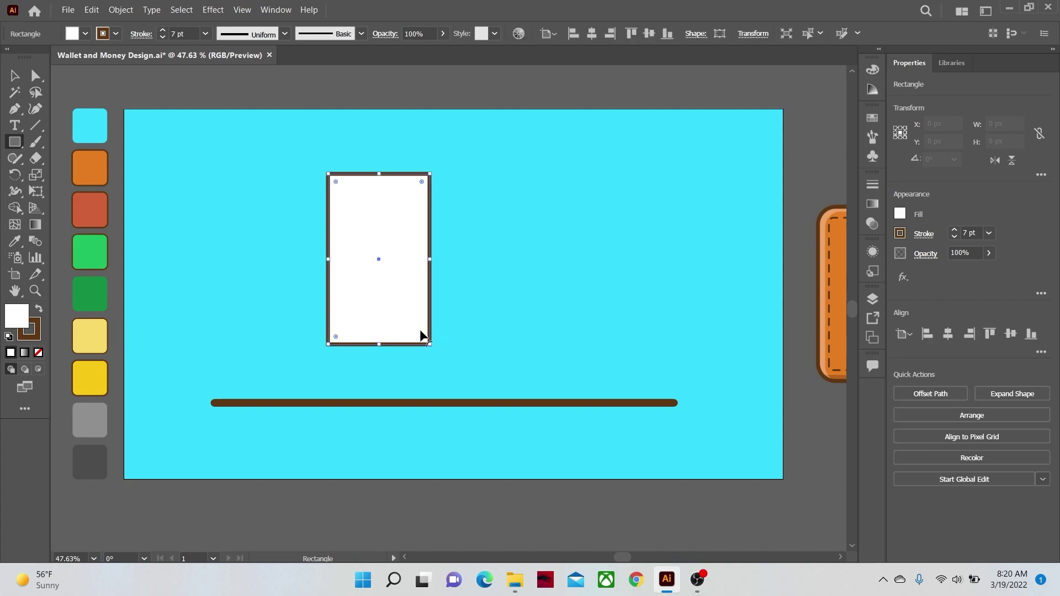
pyautogui.moveTo(337, 181); pyautogui.dragTo(335, 180)
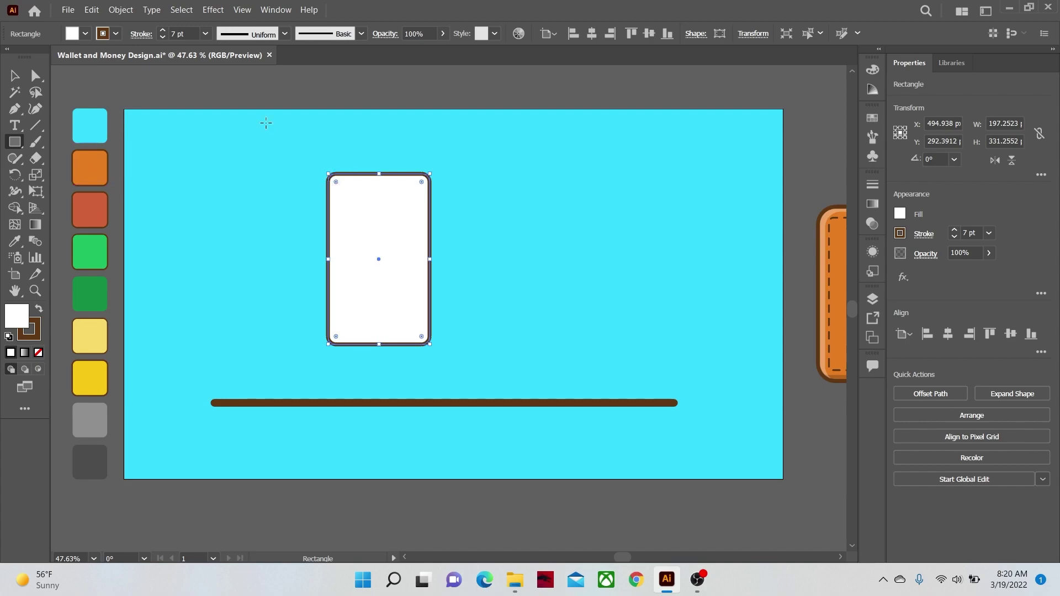
# Create an inner copy of the white rectangle with Offset Path set to -15 px
pyautogui.click(121, 10)
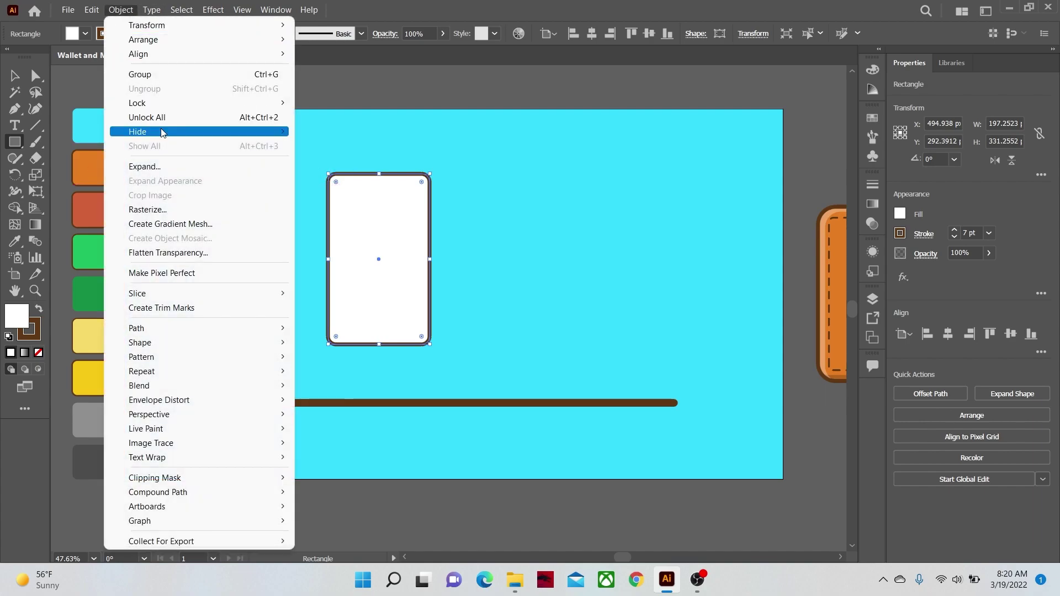
pyautogui.moveTo(257, 328)
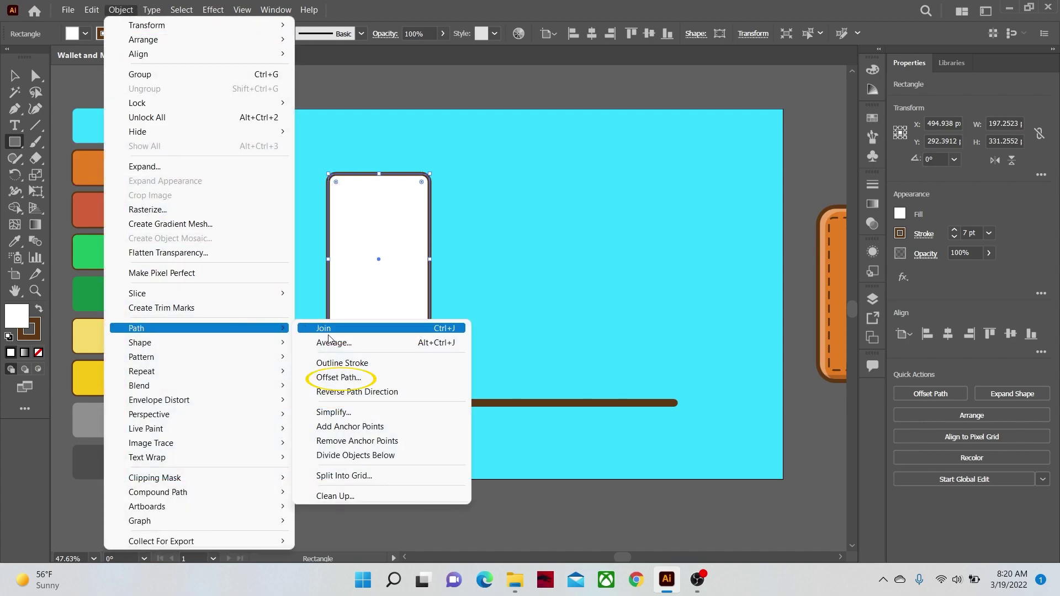
pyautogui.click(336, 378)
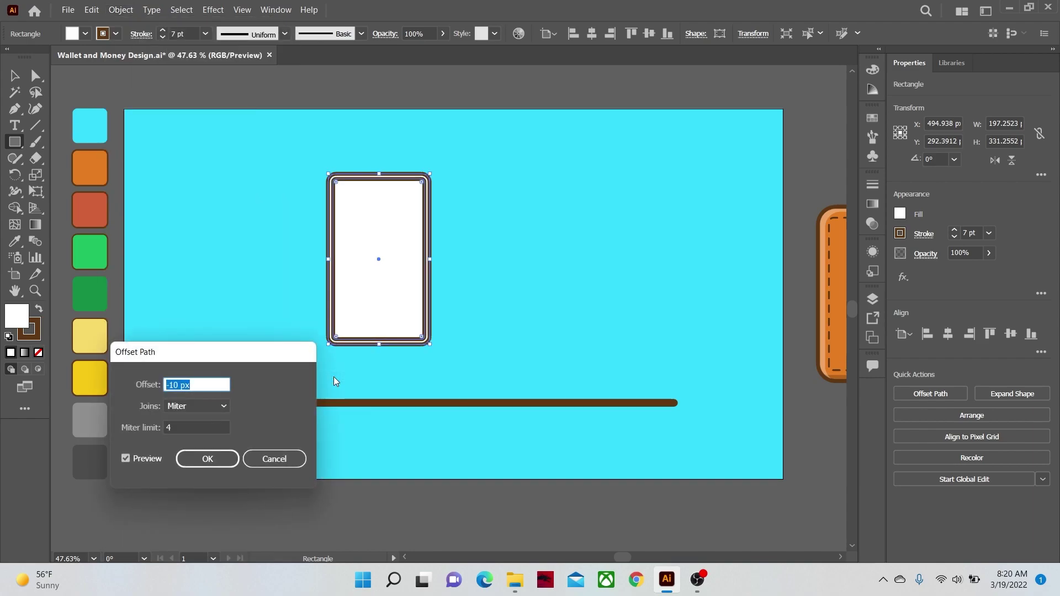
pyautogui.write('-1')
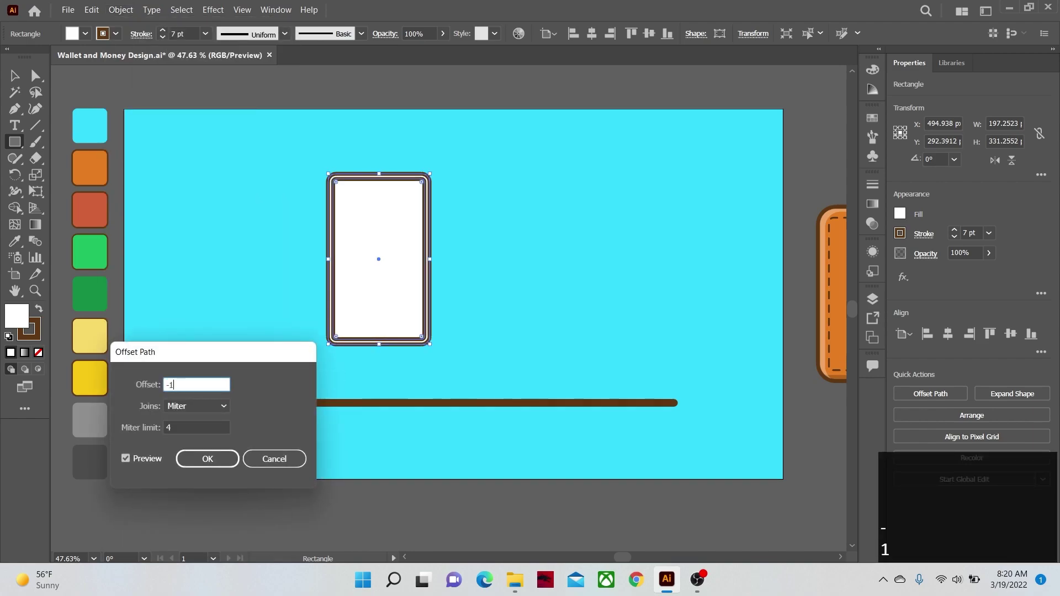
pyautogui.write('5')
pyautogui.click(141, 456)
pyautogui.click(141, 456)
pyautogui.click(192, 461)
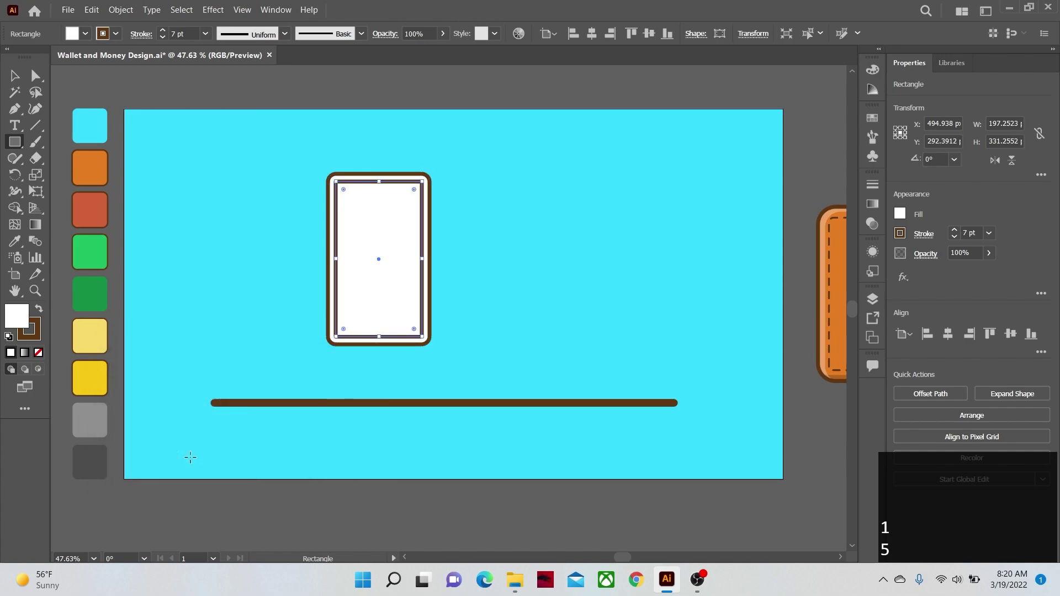
# Draw a circle about 43 px in diameter centred on the inner rectangle's top-left corner
pyautogui.click(14, 142)
pyautogui.click(61, 174)
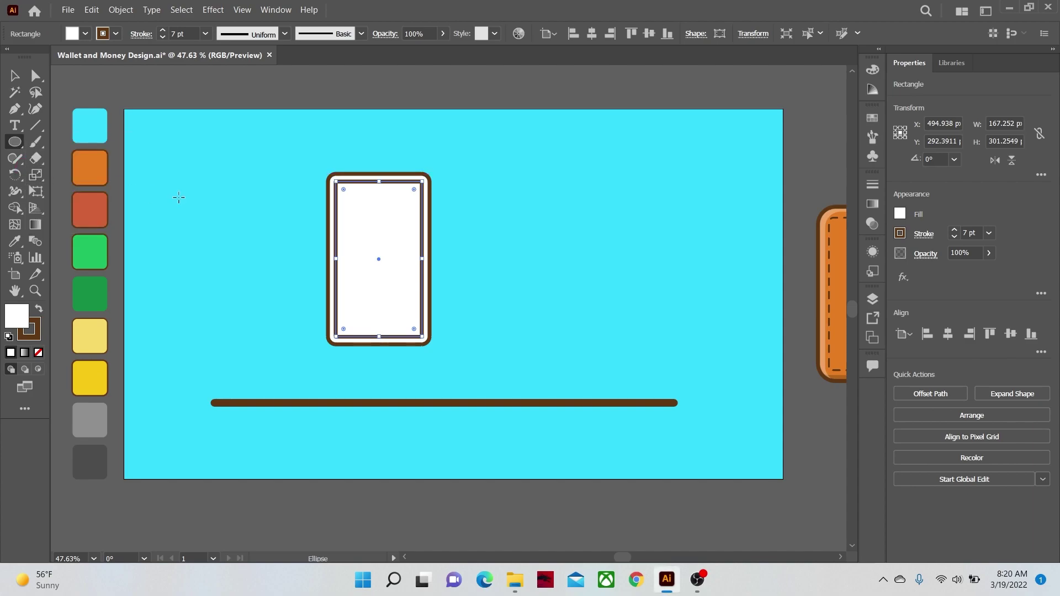
pyautogui.hotkey('ctrl', 'shift', 'a')
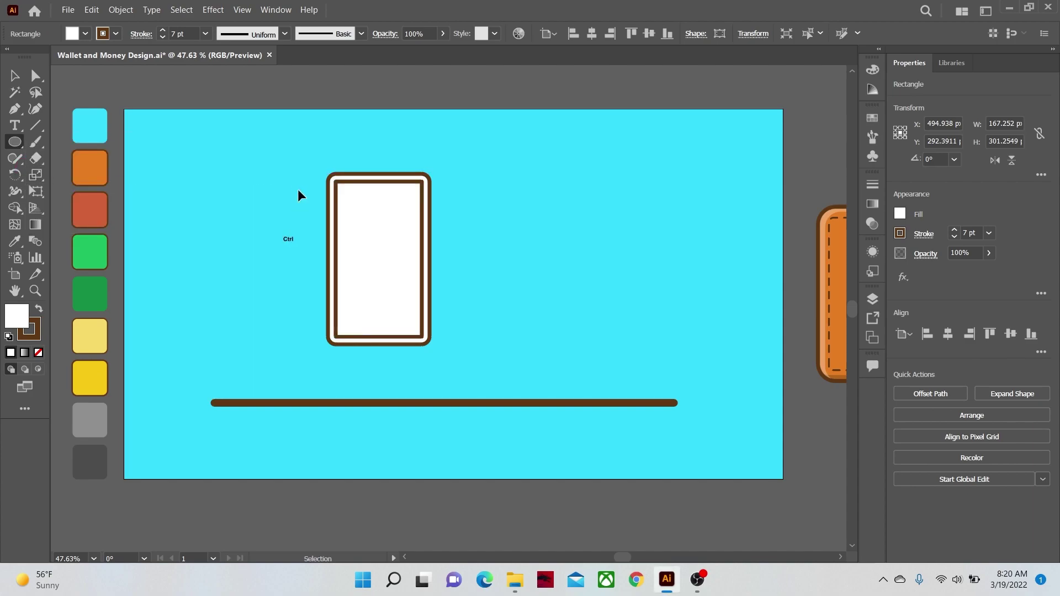
pyautogui.click(337, 183)
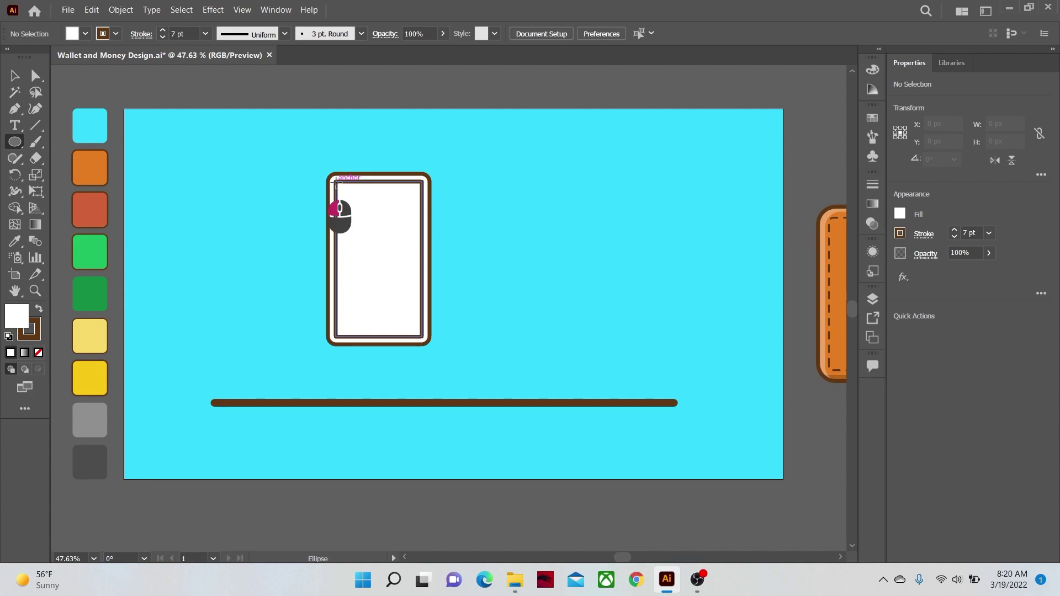
pyautogui.moveTo(335, 182); pyautogui.dragTo(347, 187)
# Copy the corner circle to the inner rectangle's other three corners
pyautogui.press('v')
pyautogui.moveTo(334, 189); pyautogui.dragTo(419, 190)
pyautogui.keyDown('shift'); pyautogui.click(335, 189); pyautogui.keyUp('shift')
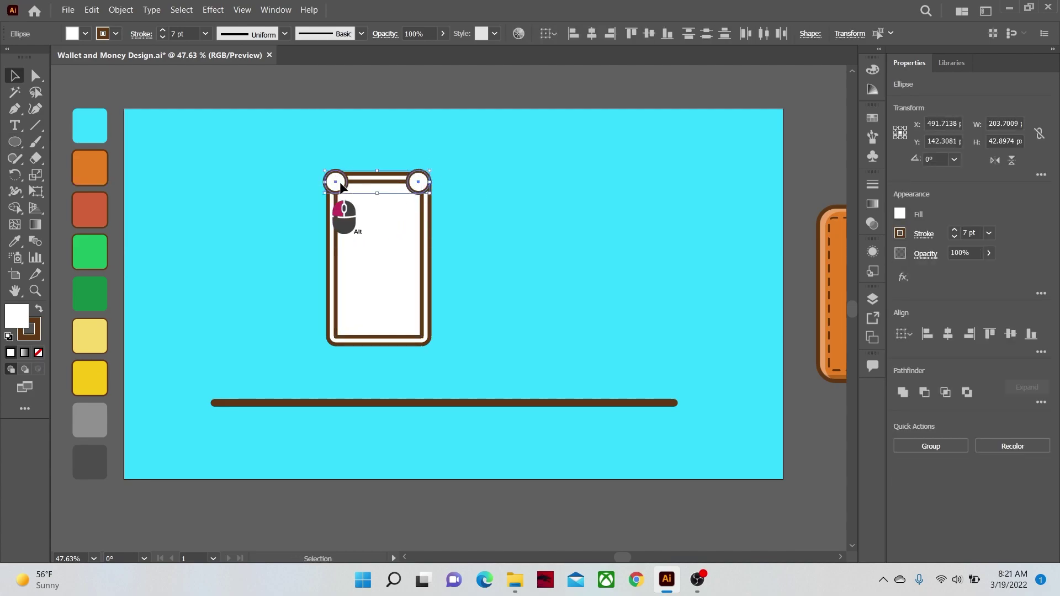
pyautogui.moveTo(335, 189); pyautogui.dragTo(333, 342)
# Cut the four circles out of the inner rectangle with Shape Builder, leaving concave notched corners
pyautogui.hotkey('shift', 'm')
pyautogui.keyDown('alt'); pyautogui.click(336, 183); pyautogui.keyUp('alt')
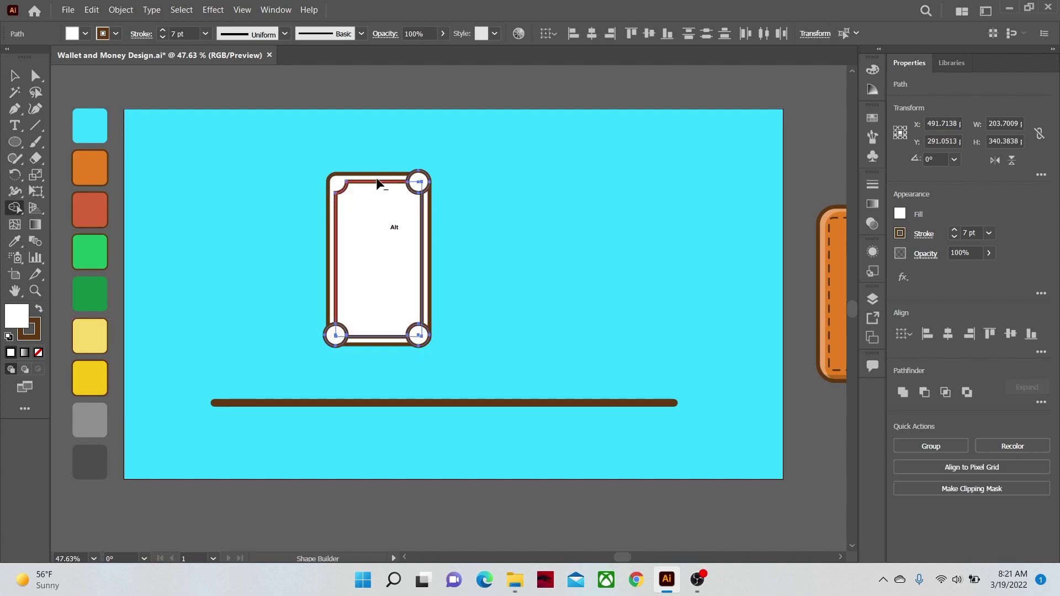
pyautogui.moveTo(443, 171); pyautogui.dragTo(424, 186)
pyautogui.keyDown('alt'); pyautogui.click(419, 337); pyautogui.keyUp('alt')
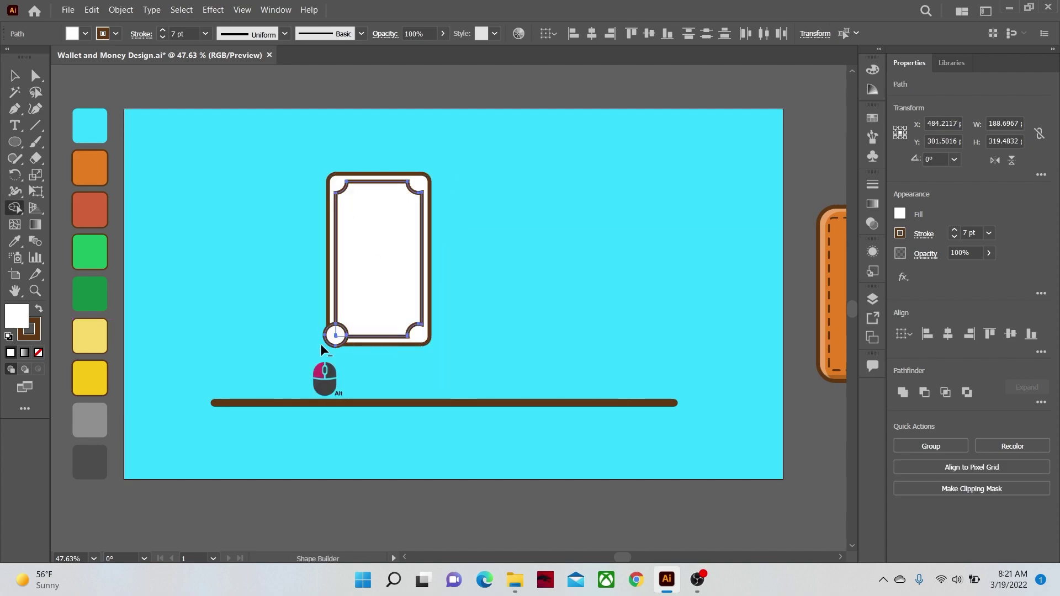
pyautogui.keyDown('alt'); pyautogui.click(336, 335); pyautogui.keyUp('alt')
pyautogui.press('v')
pyautogui.click(178, 245)
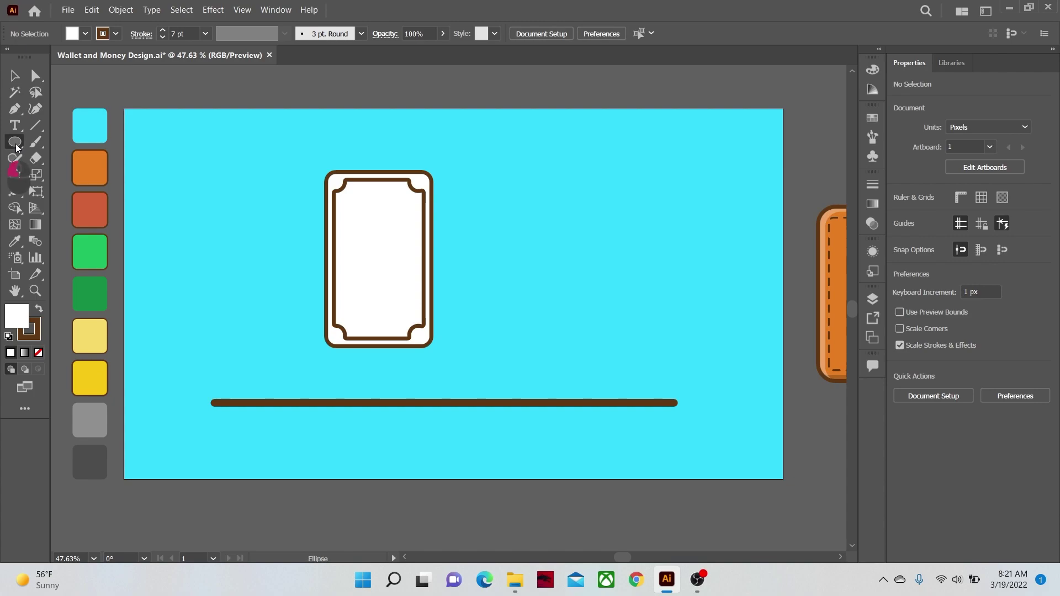
# Draw a white circle about 124 px in diameter in the empty area left of the banknote
pyautogui.moveTo(15, 142); pyautogui.dragTo(65, 172)
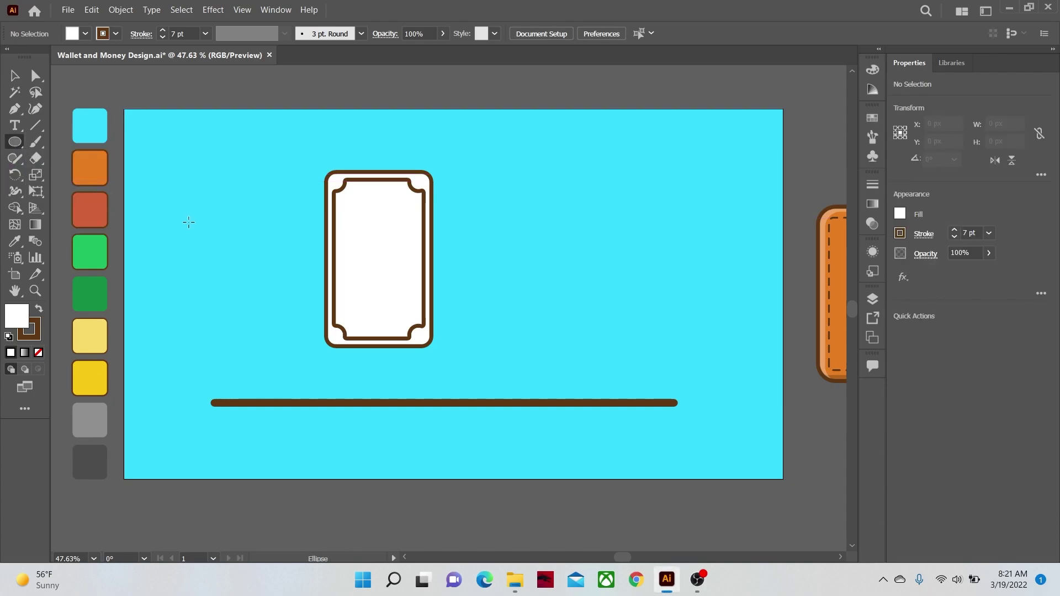
pyautogui.moveTo(183, 207); pyautogui.dragTo(246, 270)
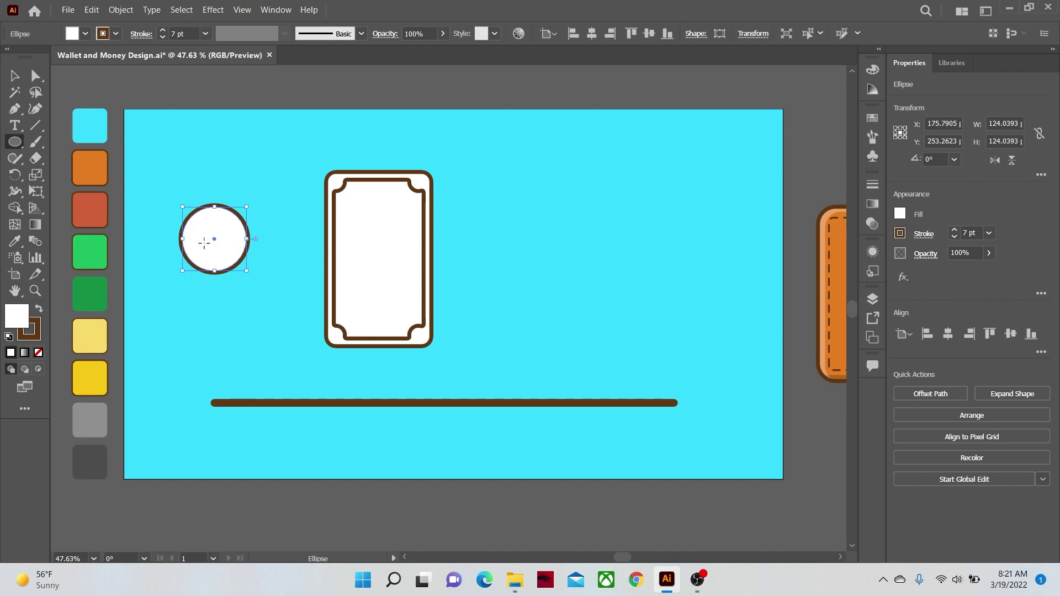
# Add a capital S as 100 pt text in the empty area right of the banknote
pyautogui.moveTo(16, 126); pyautogui.dragTo(55, 128)
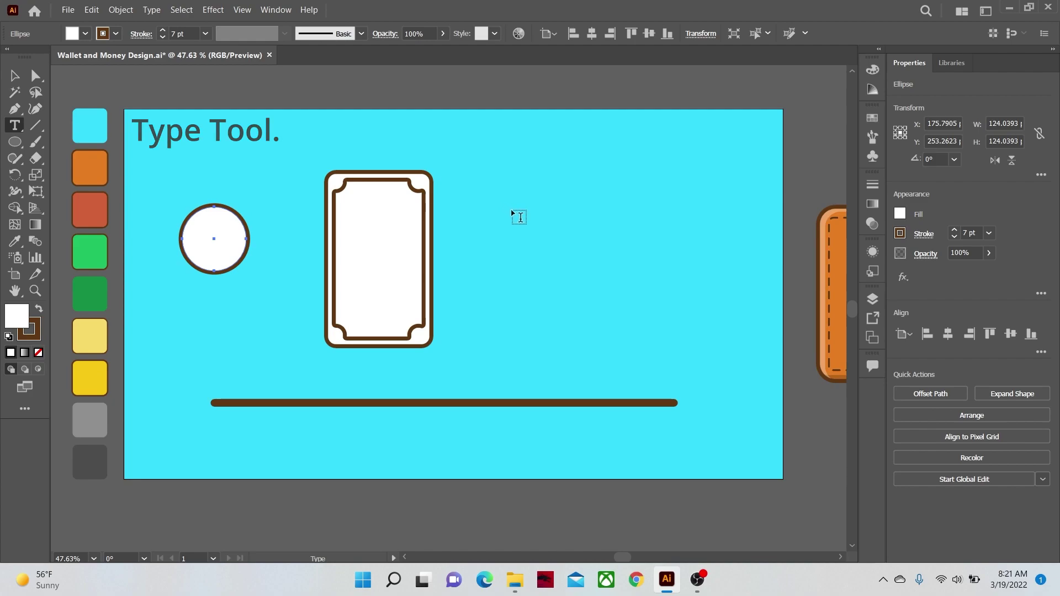
pyautogui.click(513, 212)
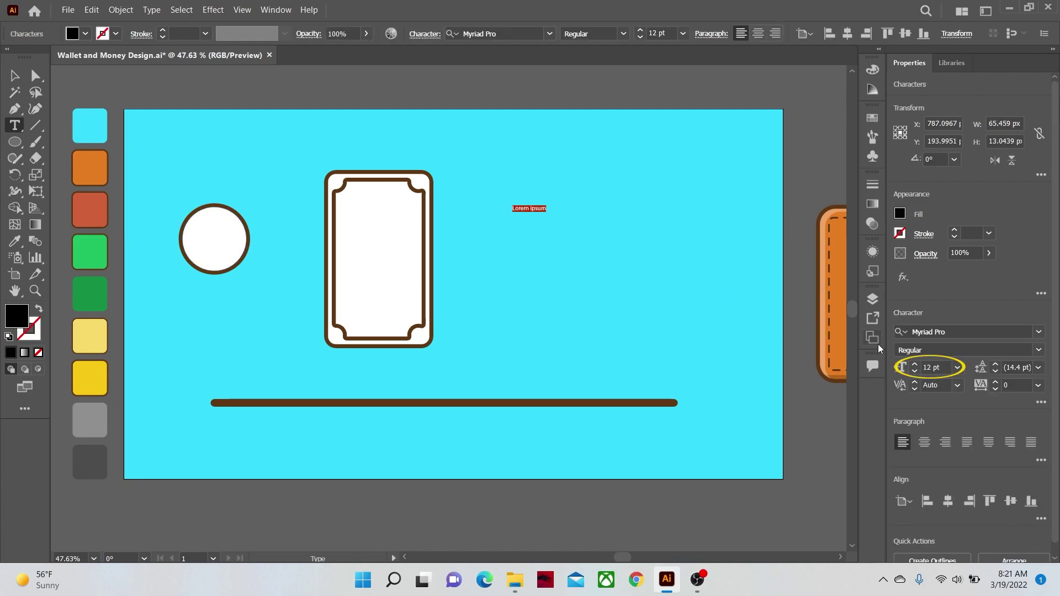
pyautogui.click(933, 368)
pyautogui.write('100')
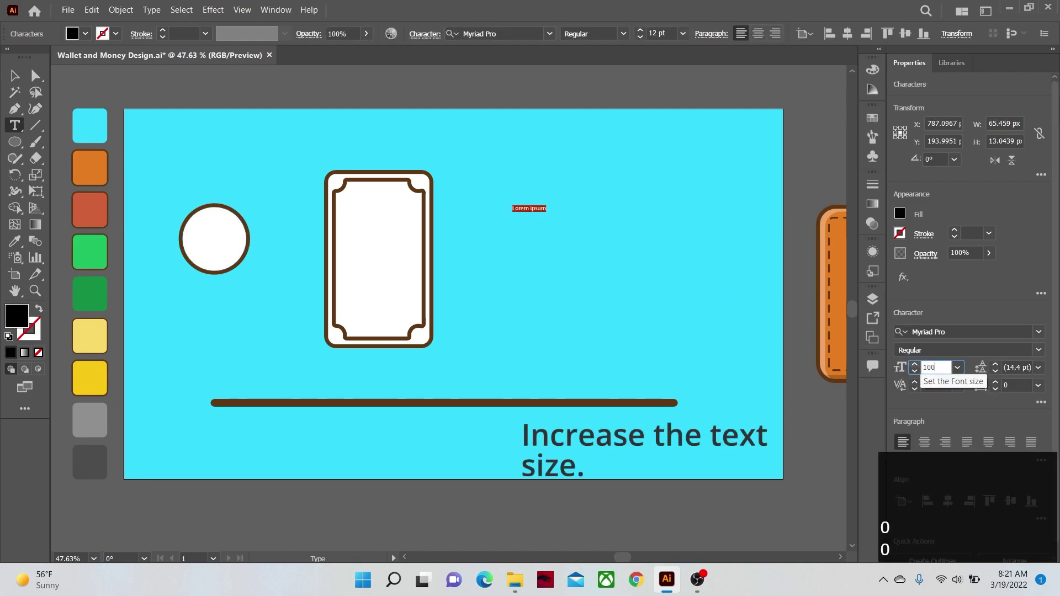
pyautogui.press('Return')
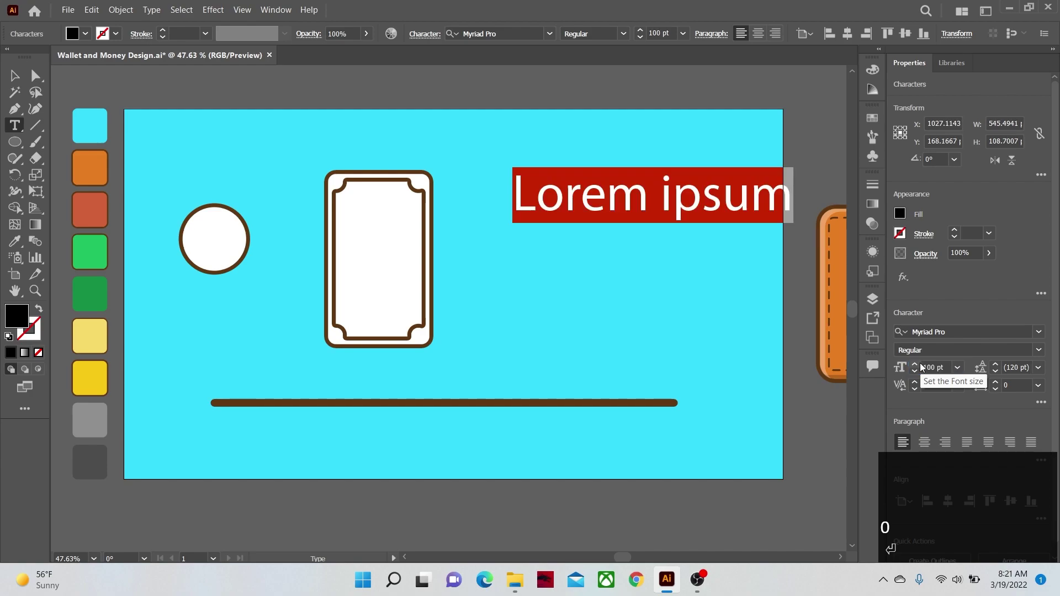
pyautogui.write('S')
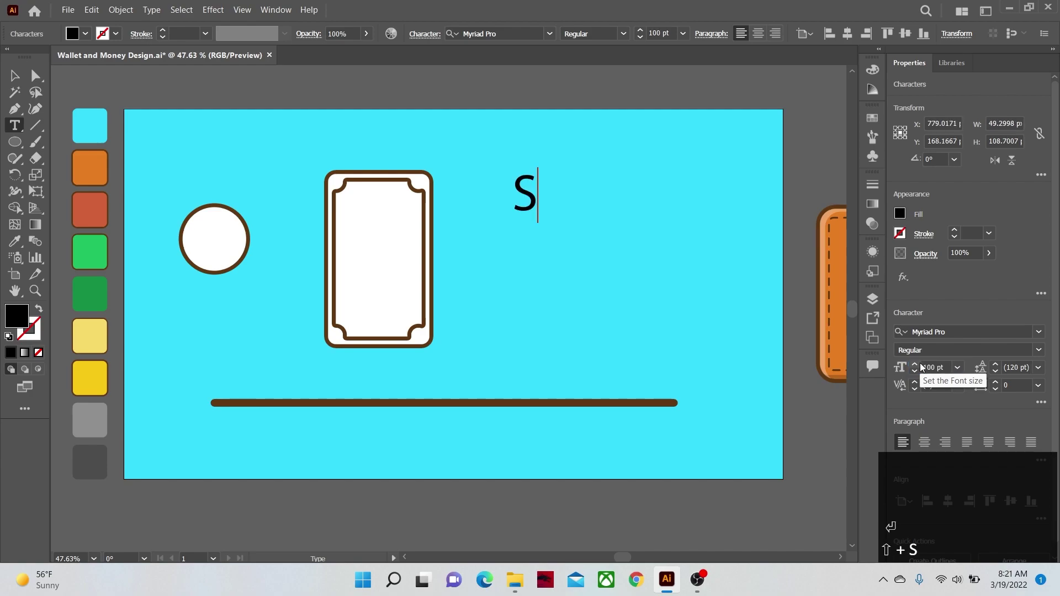
# Change the letter S to the Gotham-Bold font and finish editing the text
pyautogui.click(470, 33)
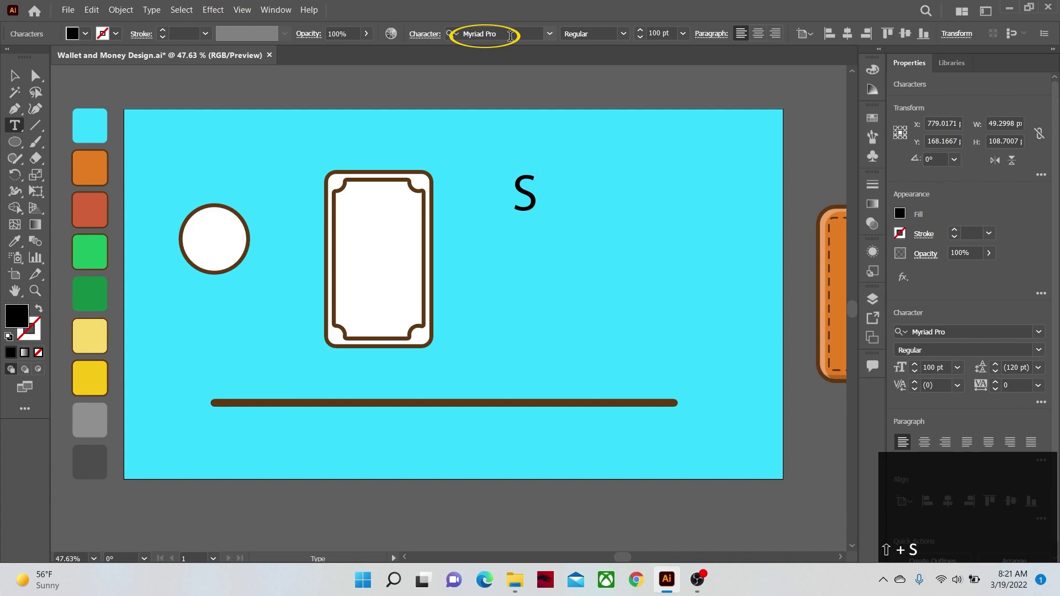
pyautogui.write('go')
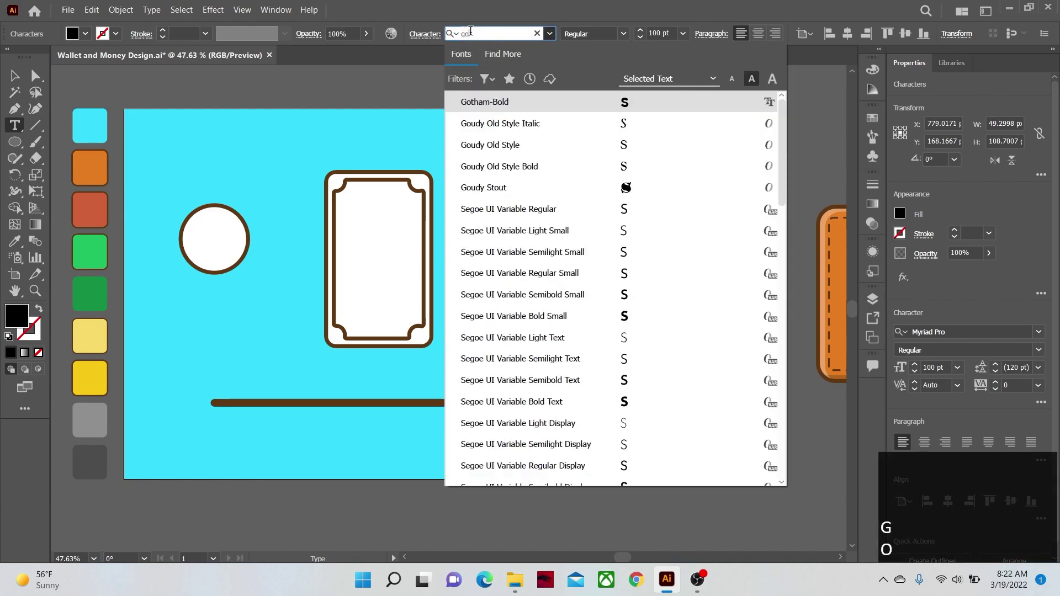
pyautogui.click(488, 102)
pyautogui.press('Escape')
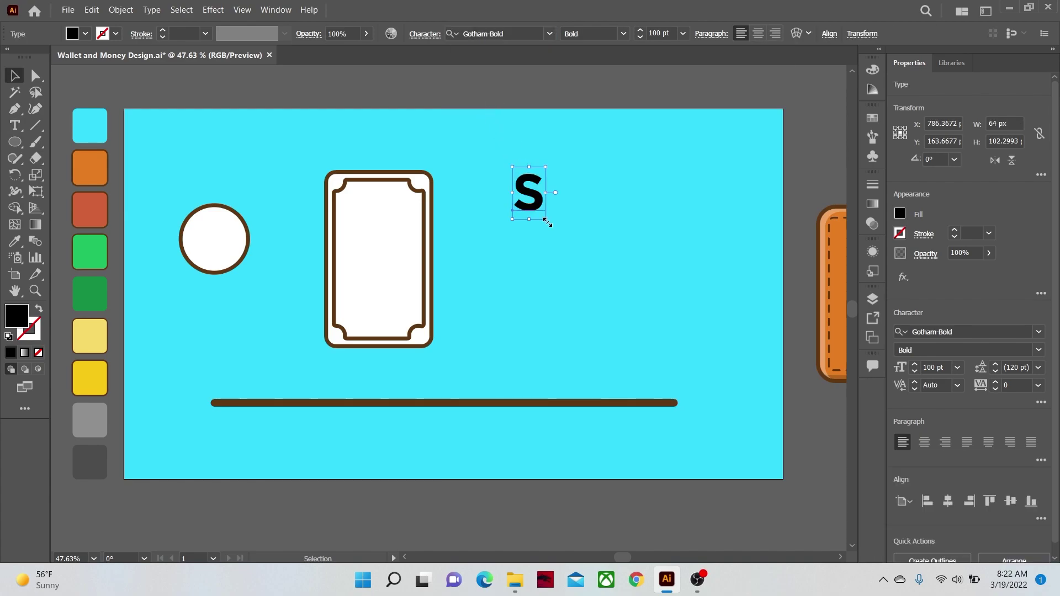
# Enlarge the S proportionally to about 134 × 214 px and convert it to outlines
pyautogui.moveTo(555, 235); pyautogui.dragTo(584, 275)
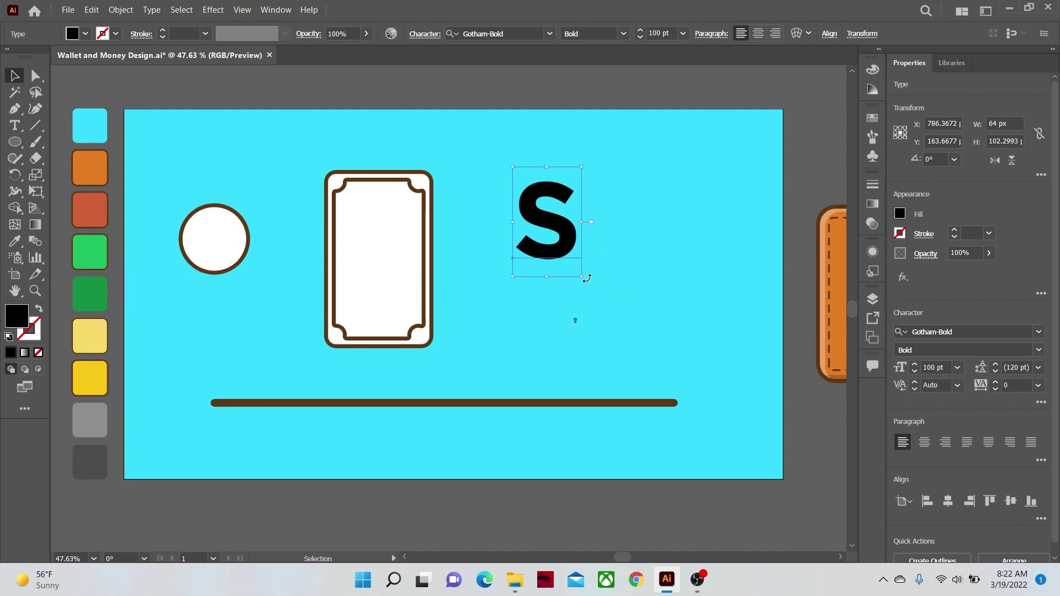
pyautogui.rightClick(545, 229)
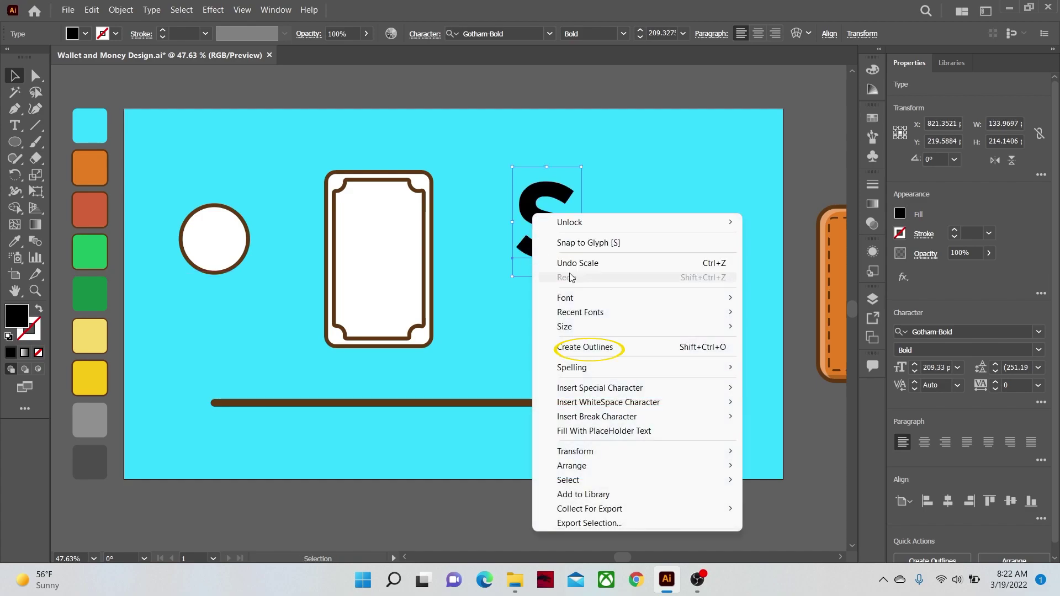
pyautogui.click(584, 345)
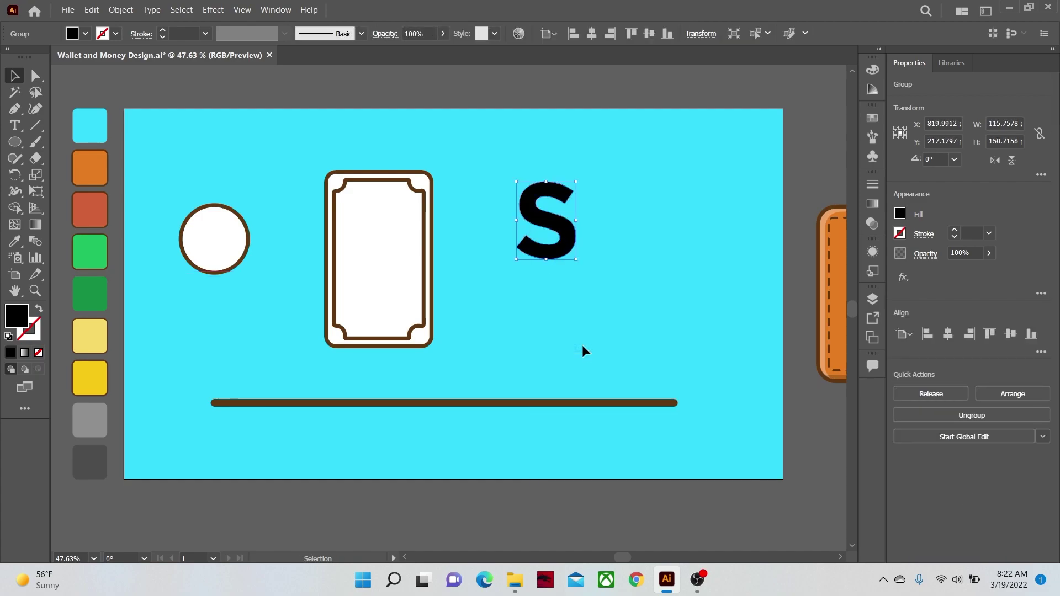
# Draw a narrow black vertical bar about 189 px tall and centre it across the S
pyautogui.press('m')
pyautogui.moveTo(522, 173); pyautogui.dragTo(544, 246)
pyautogui.press('v')
pyautogui.moveTo(549, 285); pyautogui.dragTo(548, 272)
pyautogui.keyDown('shift'); pyautogui.click(564, 239); pyautogui.keyUp('shift')
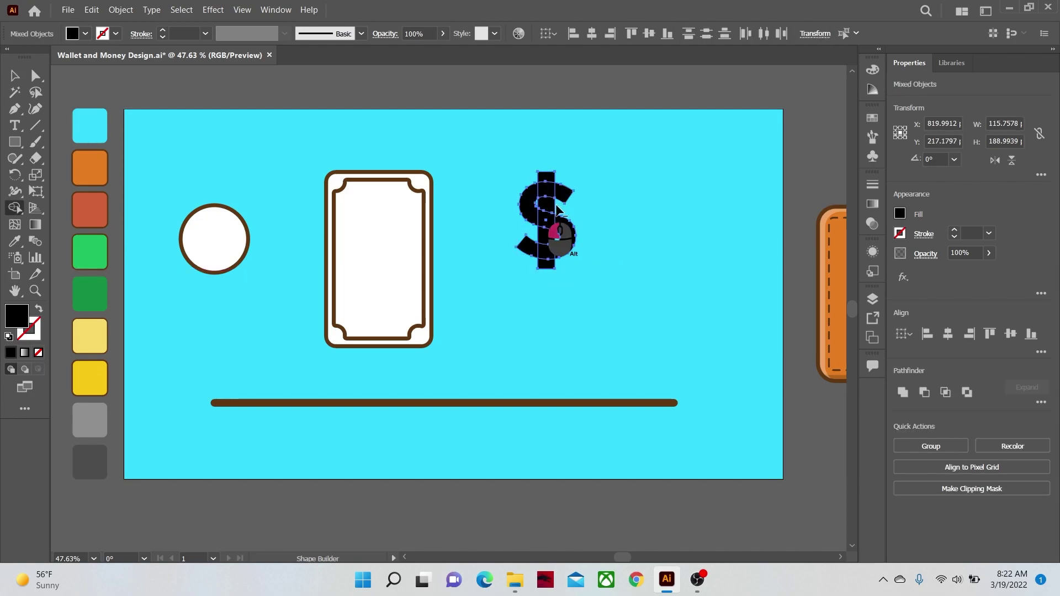
# Remove the bar segments inside the S's openings and merge the rest into a dollar sign with Shape Builder
pyautogui.keyDown('alt'); pyautogui.click(557, 206); pyautogui.keyUp('alt')
pyautogui.keyDown('alt'); pyautogui.click(545, 243); pyautogui.keyUp('alt')
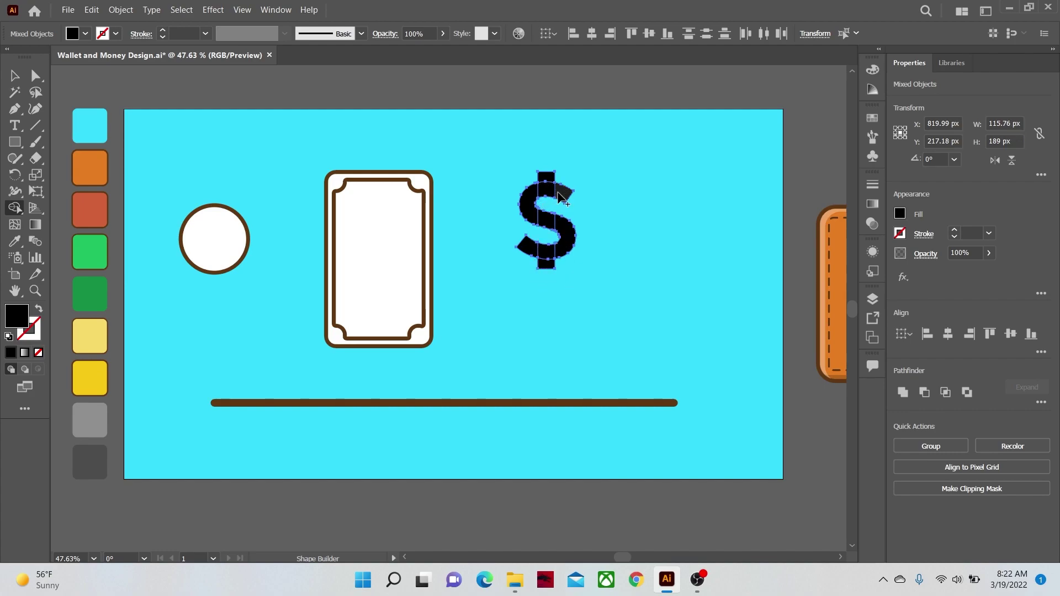
pyautogui.moveTo(559, 193)
pyautogui.mouseDown()
pyautogui.moveTo(533, 193)
pyautogui.moveTo(536, 211)
pyautogui.moveTo(563, 229)
pyautogui.moveTo(562, 248)
pyautogui.moveTo(532, 247)
pyautogui.moveTo(535, 277)
pyautogui.mouseUp()
pyautogui.hotkey('ctrl', 'shift', 'a')
pyautogui.press('v')
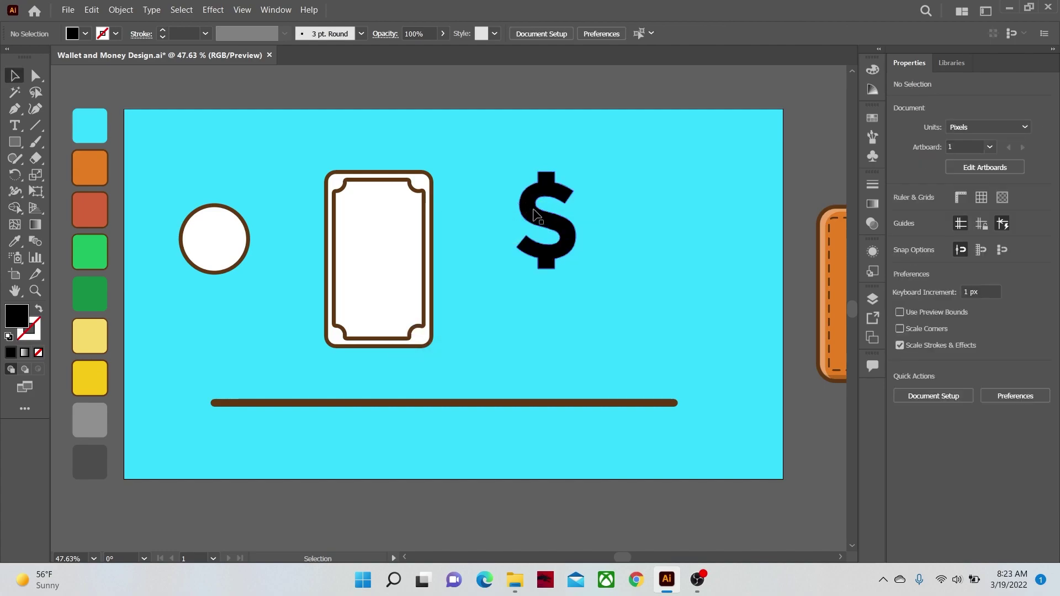
# Fit the dollar sign centrally inside the white circle and cut its shape out of the circle with Shape Builder
pyautogui.moveTo(534, 214); pyautogui.dragTo(253, 224)
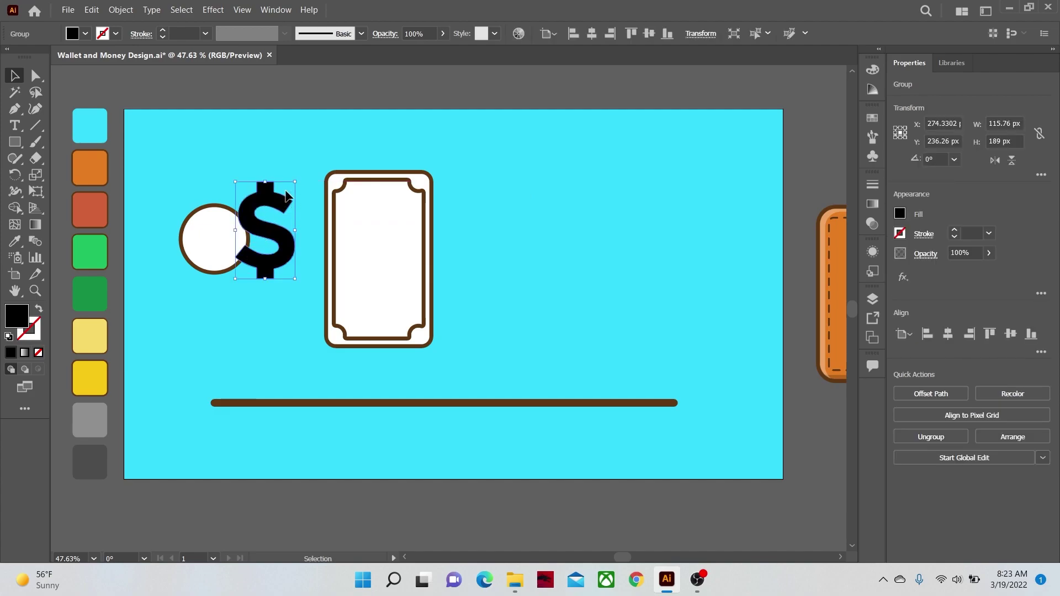
pyautogui.moveTo(296, 182); pyautogui.dragTo(231, 213)
pyautogui.keyDown('shift'); pyautogui.click(237, 240); pyautogui.keyUp('shift')
pyautogui.click(15, 209)
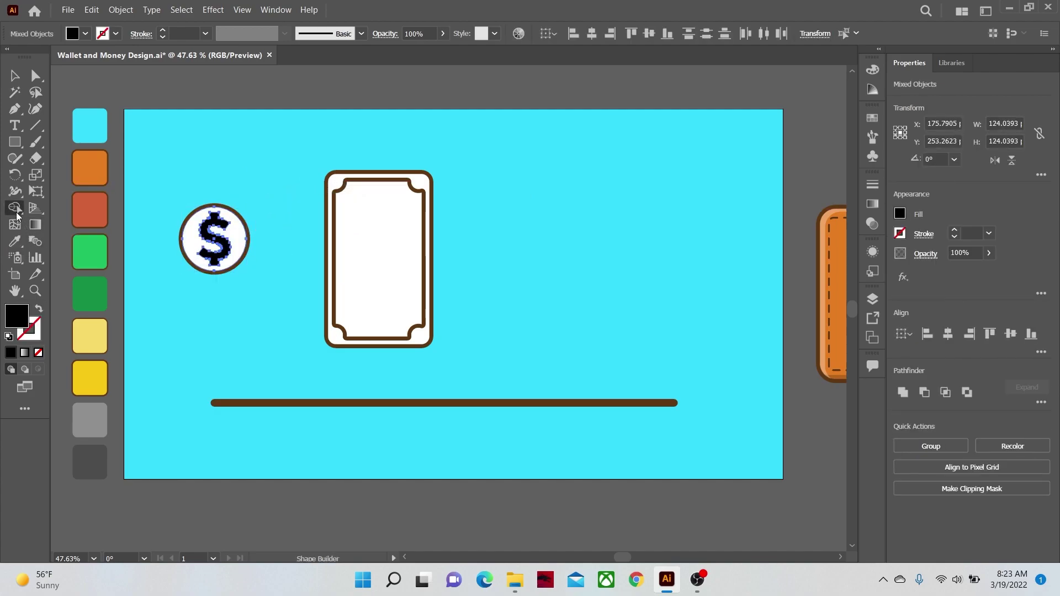
pyautogui.keyDown('alt'); pyautogui.click(204, 234); pyautogui.keyUp('alt')
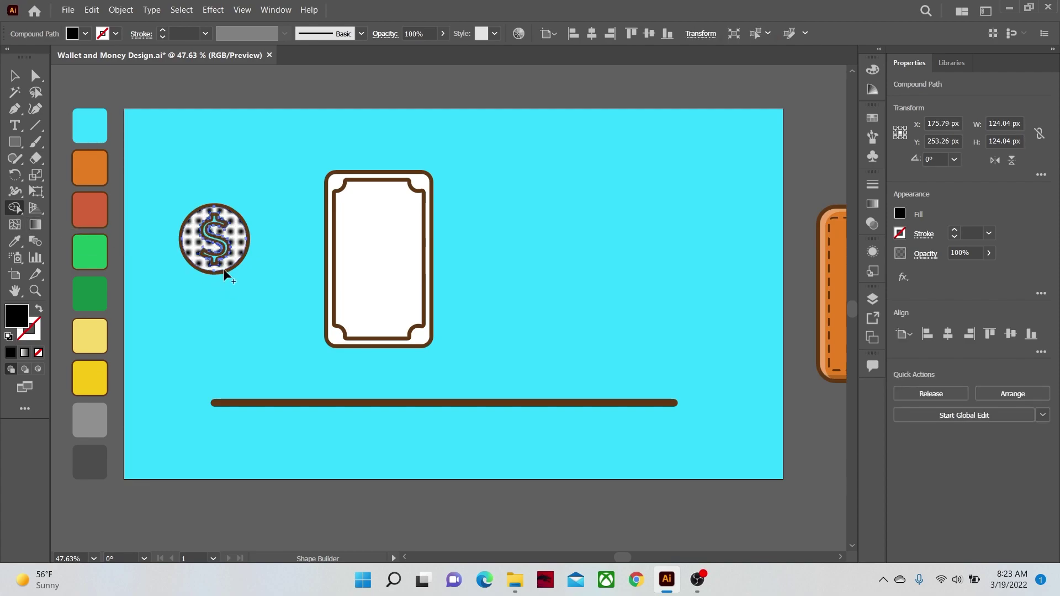
# Recolour the dollar circle with the dark green swatch and the banknote's two frames with the light green swatch
pyautogui.press('i')
pyautogui.click(83, 286)
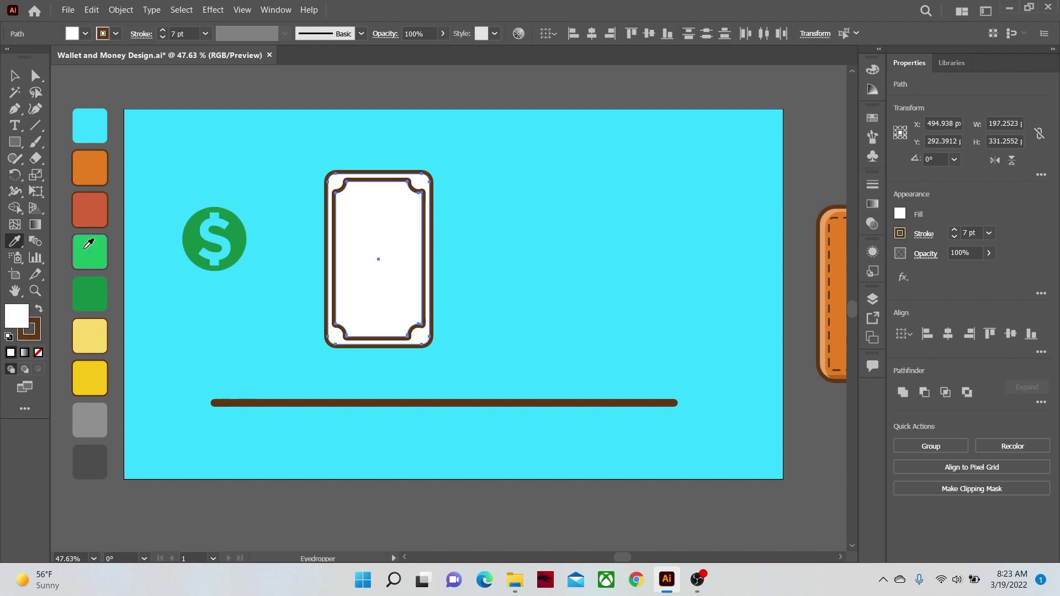
pyautogui.click(85, 248)
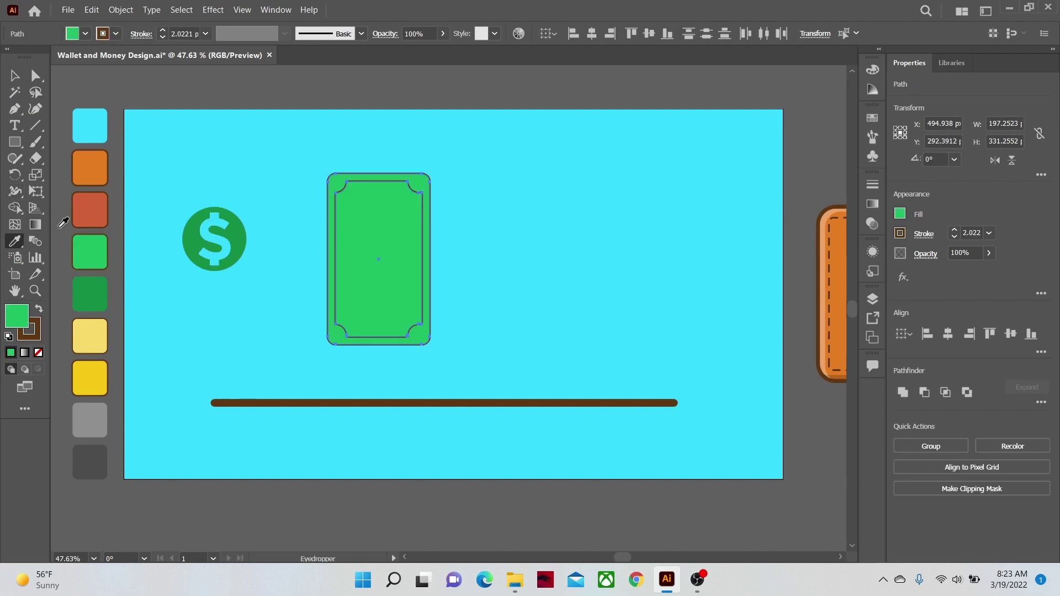
# Rotate the dollar circle 90°, shrink it slightly and place it at the centre of the banknote
pyautogui.click(14, 75)
pyautogui.click(232, 255)
pyautogui.moveTo(250, 277)
pyautogui.mouseDown()
pyautogui.moveTo(268, 209)
pyautogui.moveTo(366, 236)
pyautogui.moveTo(408, 229)
pyautogui.moveTo(390, 216)
pyautogui.mouseUp()
pyautogui.hotkey('ctrl', 'shift', 'a')
# Draw a small dark green circle above the banknote's dollar circle and copy it below
pyautogui.press('l')
pyautogui.press('v')
pyautogui.moveTo(388, 209); pyautogui.dragTo(390, 312)
# Cut a thin top-and-left edge strip from offset copies of the banknote outline and apply the light grey swatch's appearance
pyautogui.moveTo(429, 236); pyautogui.dragTo(613, 237)
pyautogui.moveTo(532, 253); pyautogui.dragTo(539, 259)
pyautogui.hotkey('ctrl', 'z')
pyautogui.hotkey('ctrl', 'z')
pyautogui.press('i')
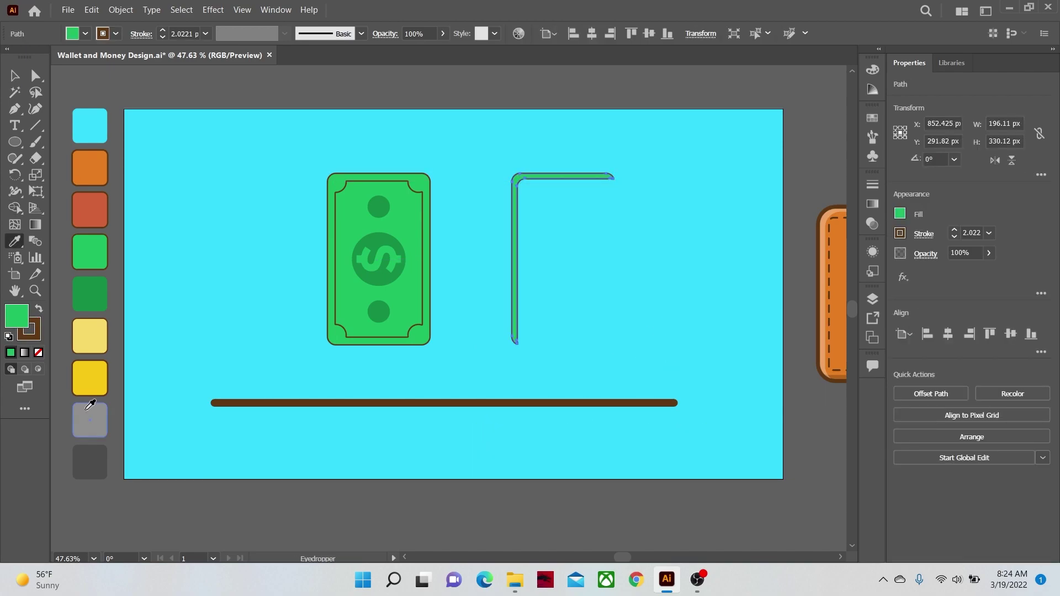
pyautogui.click(86, 410)
# Place the highlight strip over the banknote's top and left edges and group all the banknote's parts
pyautogui.press('v')
pyautogui.hotkey('ctrl', 'shift', 'a')
pyautogui.moveTo(514, 216); pyautogui.dragTo(332, 216)
pyautogui.moveTo(311, 146); pyautogui.dragTo(440, 345)
pyautogui.rightClick(346, 229)
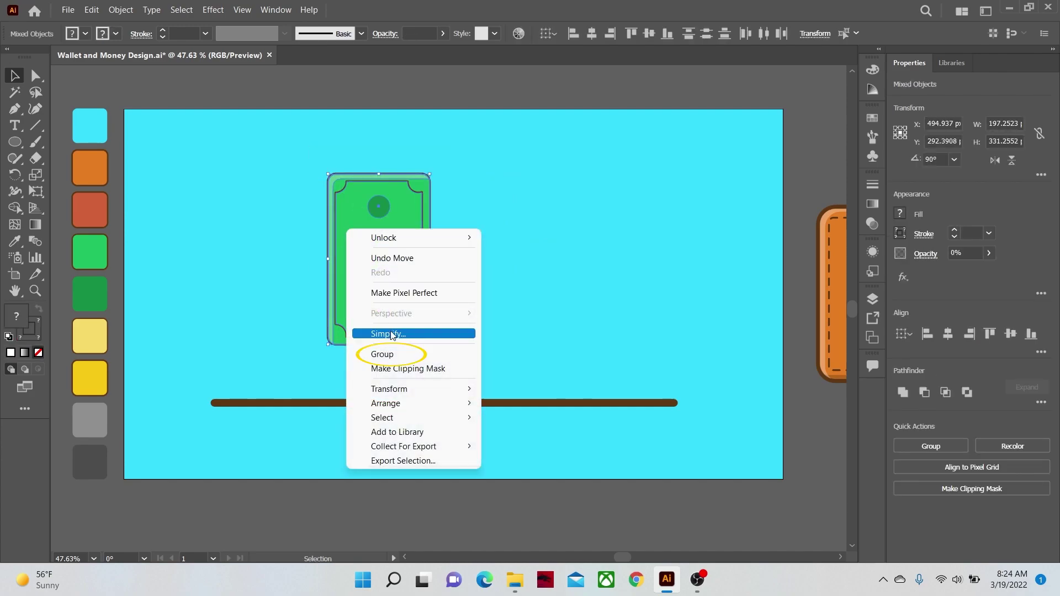
pyautogui.click(384, 354)
# Duplicate and rotate the banknote into two overlapping fanned stacks, sending the last copy backward in the stacking order
pyautogui.moveTo(429, 337); pyautogui.dragTo(445, 332)
pyautogui.moveTo(408, 311)
pyautogui.mouseDown()
pyautogui.moveTo(352, 283)
pyautogui.moveTo(404, 312)
pyautogui.mouseUp()
pyautogui.moveTo(351, 206); pyautogui.dragTo(502, 219)
pyautogui.moveTo(546, 329); pyautogui.dragTo(483, 347)
pyautogui.moveTo(465, 282); pyautogui.dragTo(436, 298)
pyautogui.moveTo(482, 237); pyautogui.dragTo(479, 193)
pyautogui.hotkey('ctrl', '[')
pyautogui.hotkey('ctrl', '[')
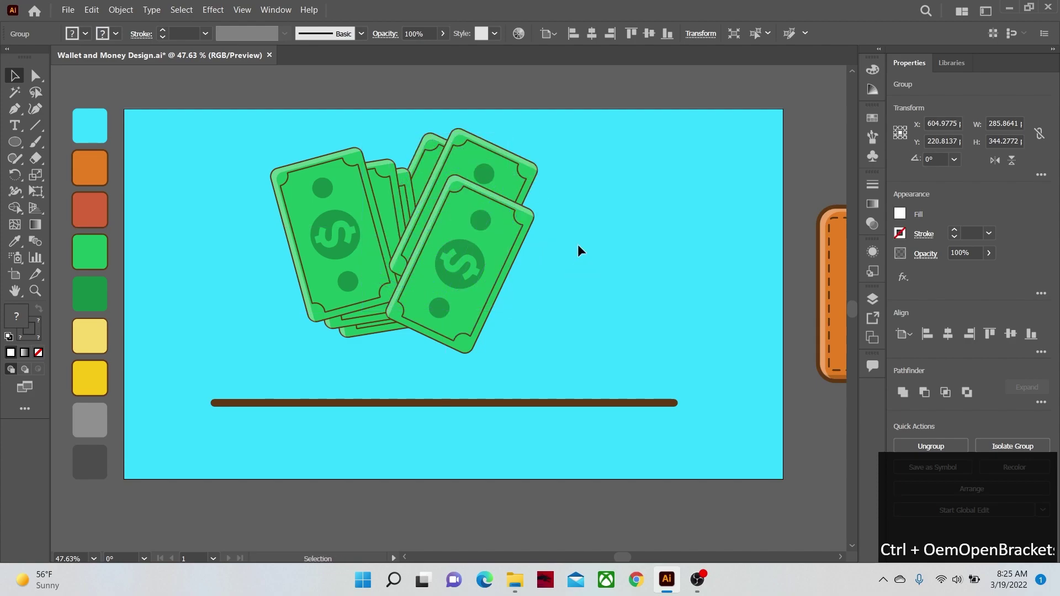
# Select the whole banknote fan and move it off the artboard, up beyond its upper-right corner
pyautogui.click(578, 247)
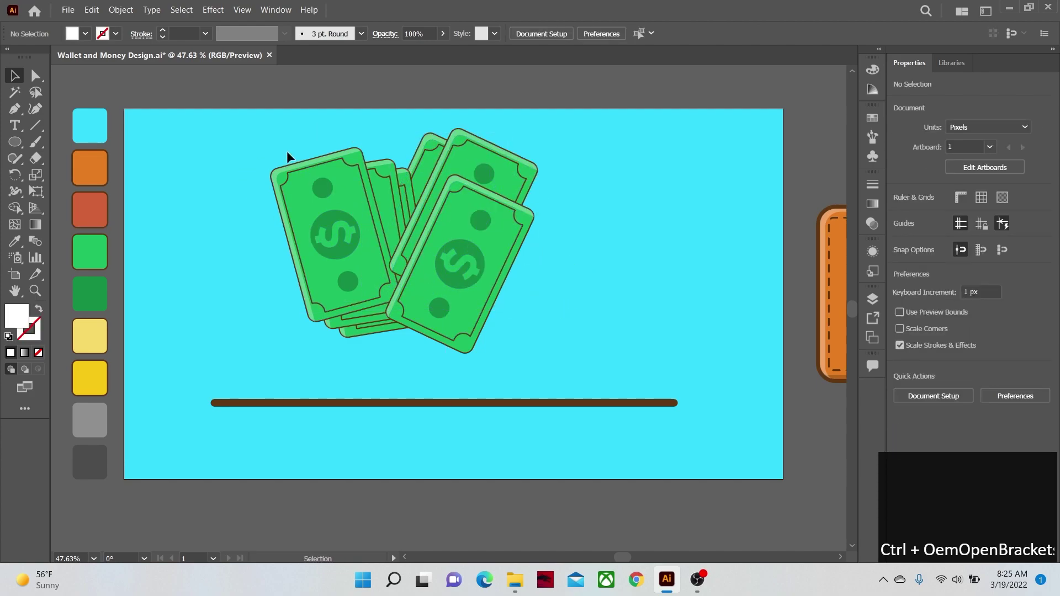
pyautogui.moveTo(547, 327); pyautogui.dragTo(547, 328)
pyautogui.moveTo(538, 354); pyautogui.dragTo(505, 327)
pyautogui.moveTo(321, 290); pyautogui.dragTo(836, 164)
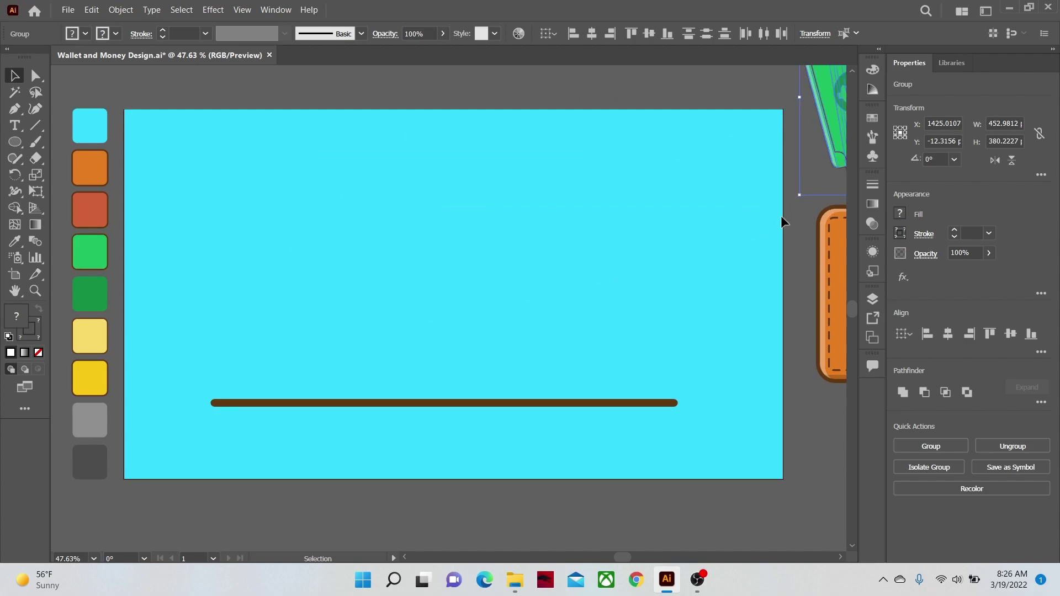
pyautogui.click(443, 259)
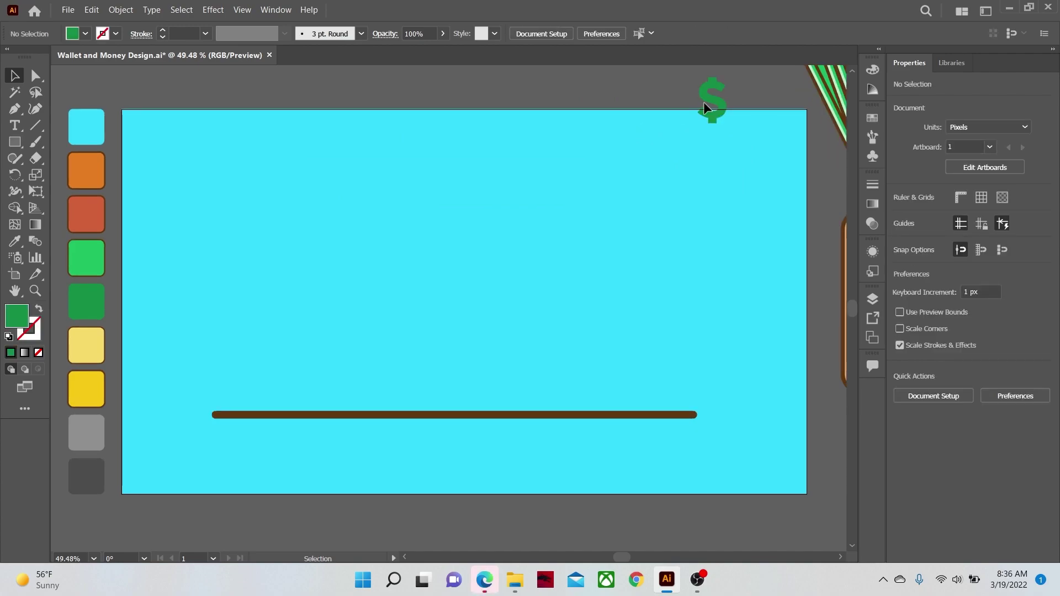
# Bring the spare dollar sign onto the artboard and draw a brown-outlined gold circle about 150 px in diameter left of it
pyautogui.moveTo(703, 102); pyautogui.dragTo(567, 231)
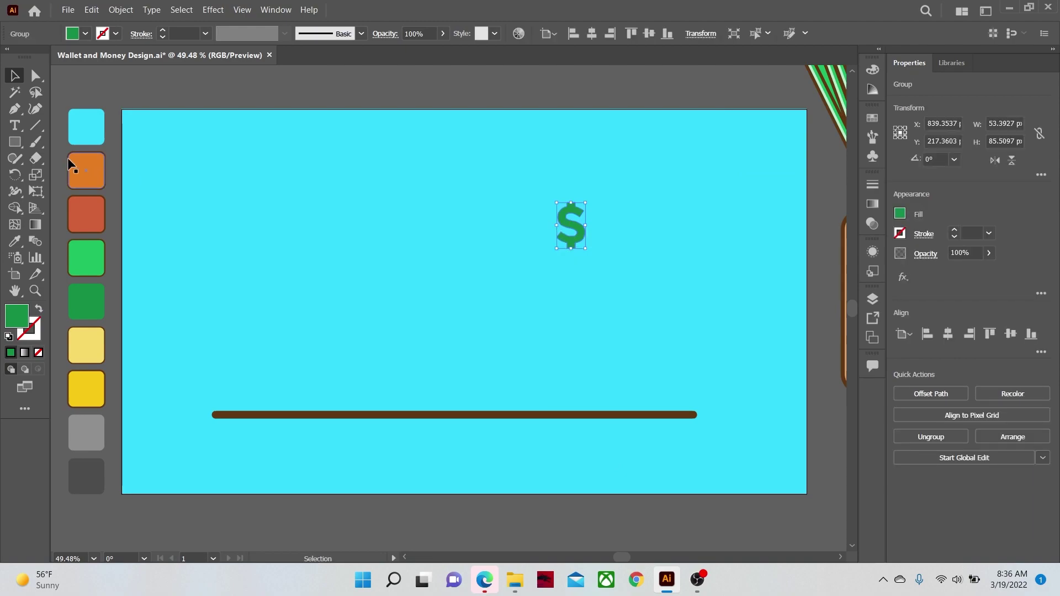
pyautogui.moveTo(23, 145); pyautogui.dragTo(54, 174)
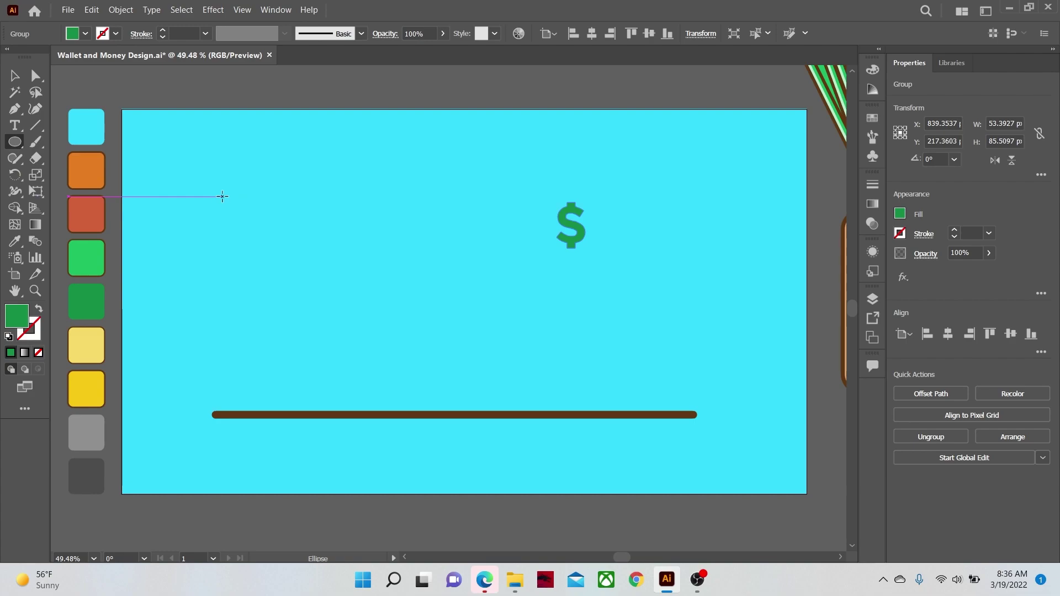
pyautogui.moveTo(287, 221); pyautogui.dragTo(328, 261)
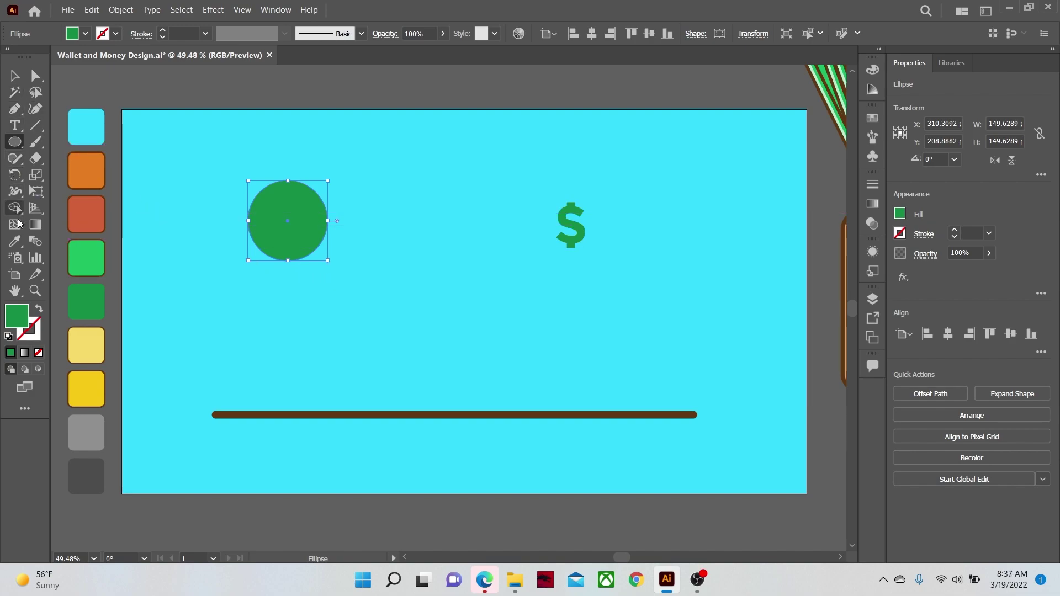
pyautogui.click(20, 240)
pyautogui.click(81, 391)
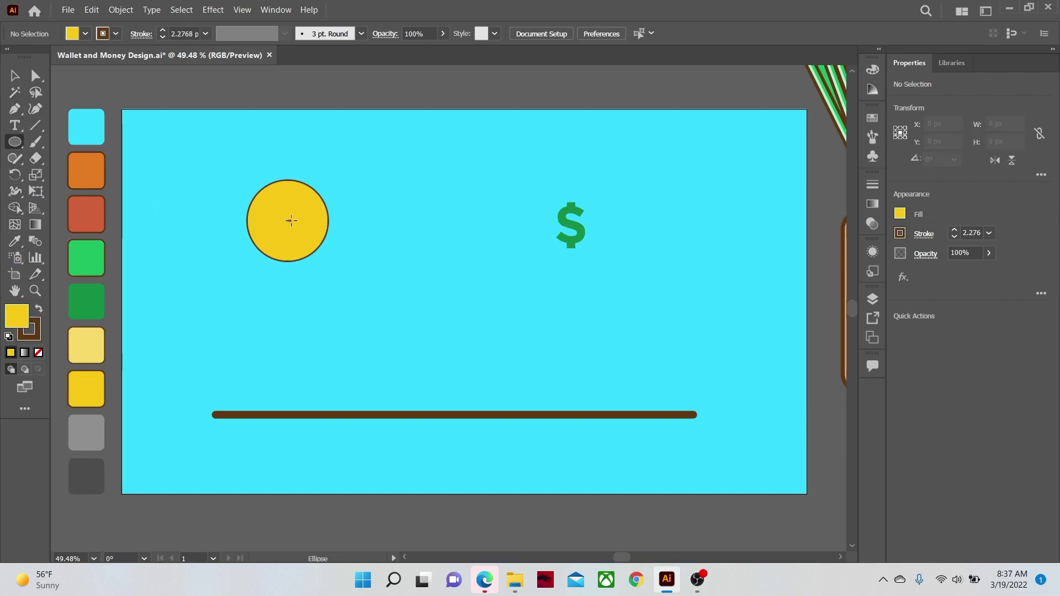
# Draw a concentric inner circle about 102 px in diameter on the coin and colour it pale yellow
pyautogui.moveTo(288, 221); pyautogui.dragTo(304, 248)
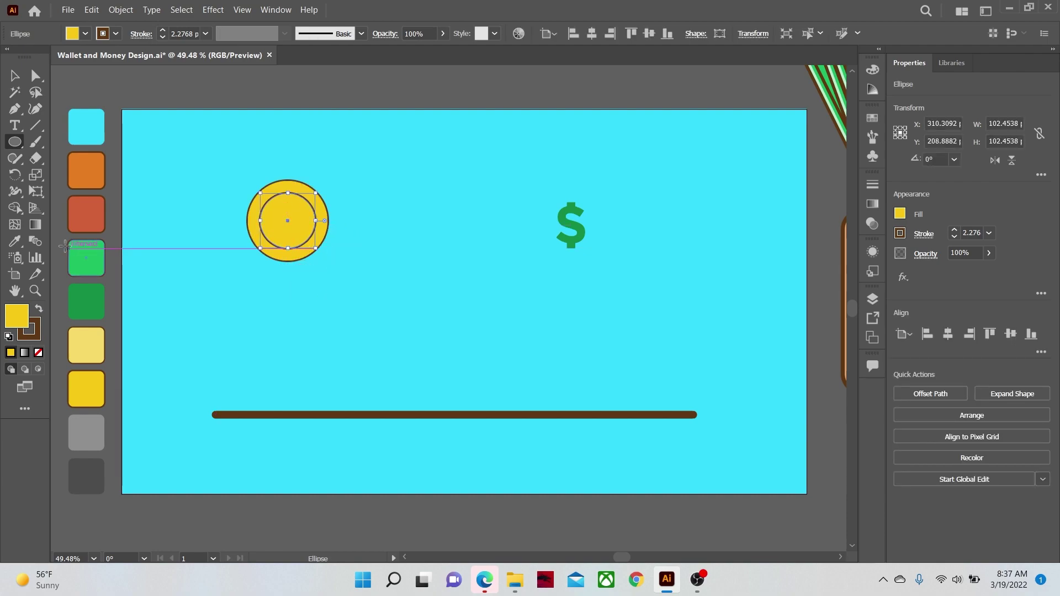
pyautogui.click(16, 241)
pyautogui.click(82, 337)
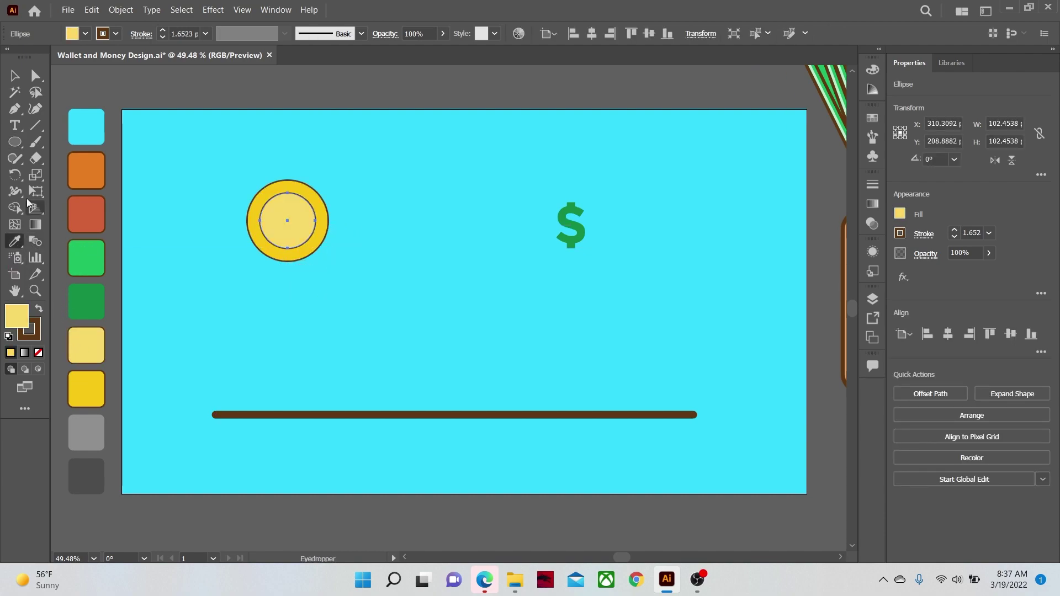
# Place the dollar sign on the coin's inner circle at about 38 × 61 px and bring it to the front
pyautogui.click(15, 76)
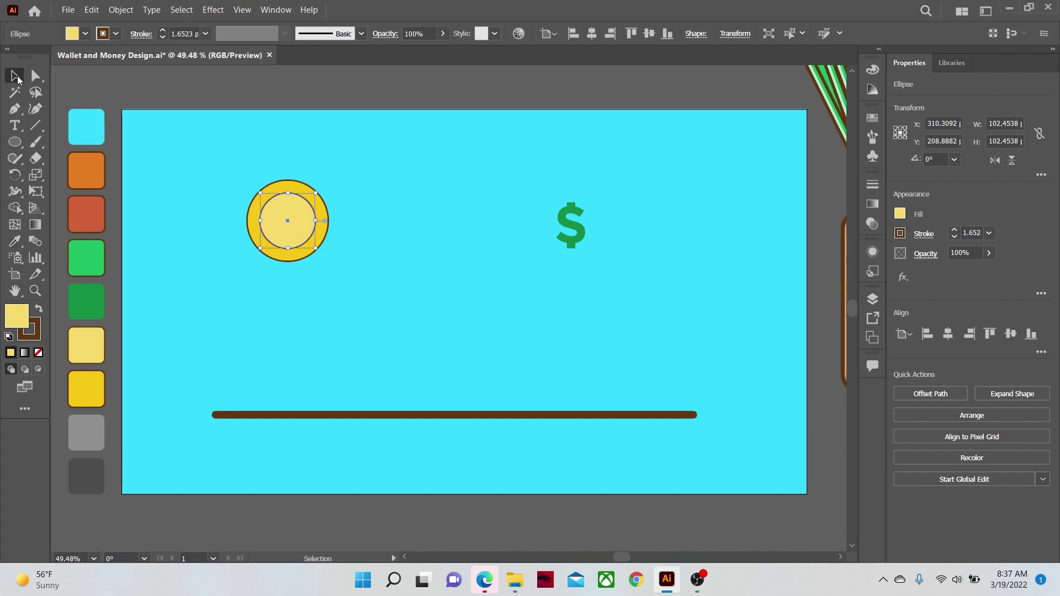
pyautogui.click(360, 247)
pyautogui.moveTo(567, 219); pyautogui.dragTo(287, 222)
pyautogui.click(380, 279)
pyautogui.press('ctrl')
pyautogui.hotkey('ctrl', 'shift', ']')
# Align the coin's circles and dollar sign to a common vertical centre and enlarge the dollar sign from its centre
pyautogui.moveTo(263, 188); pyautogui.dragTo(345, 265)
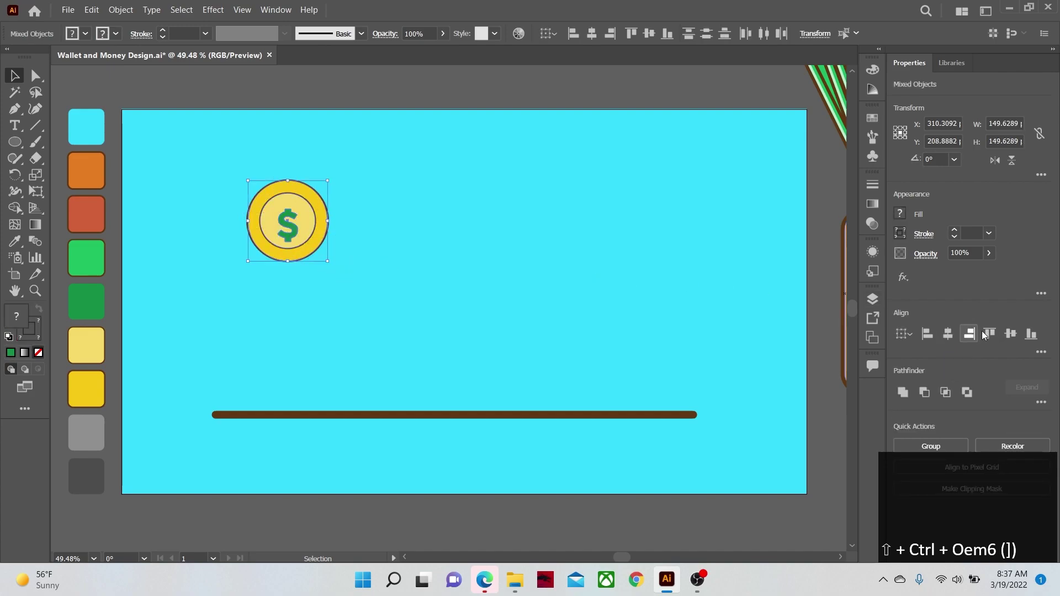
pyautogui.click(1013, 335)
pyautogui.click(433, 245)
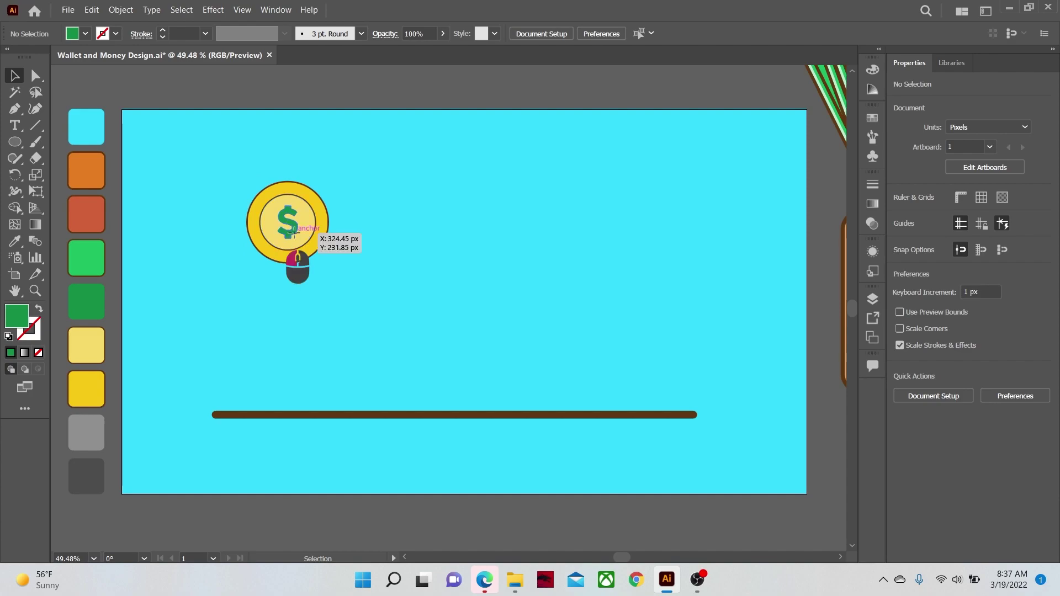
pyautogui.click(293, 232)
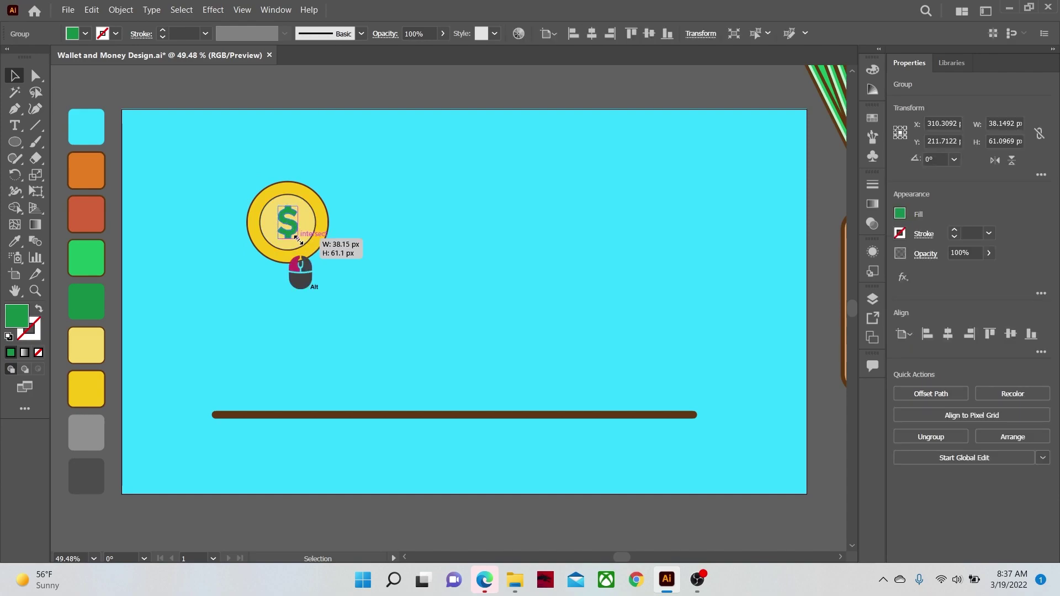
pyautogui.moveTo(299, 241); pyautogui.dragTo(303, 246)
# Build two crescents below the coin from diagonally offset copies of its outer circle, styled white at 30% opacity without a stroke
pyautogui.moveTo(318, 240); pyautogui.dragTo(307, 316)
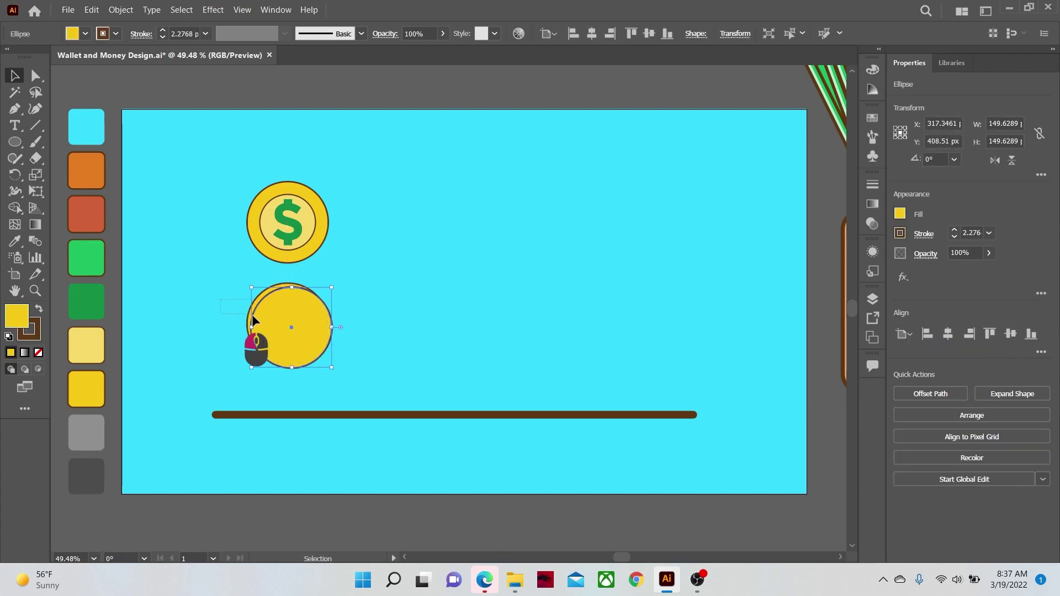
pyautogui.moveTo(227, 304); pyautogui.dragTo(247, 319)
pyautogui.click(258, 328)
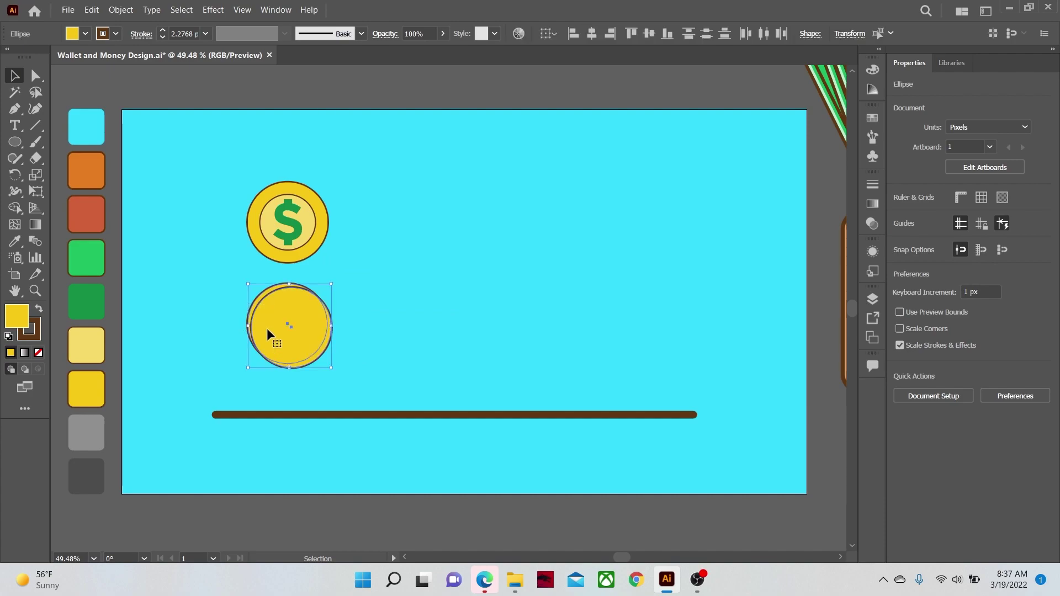
pyautogui.click(15, 208)
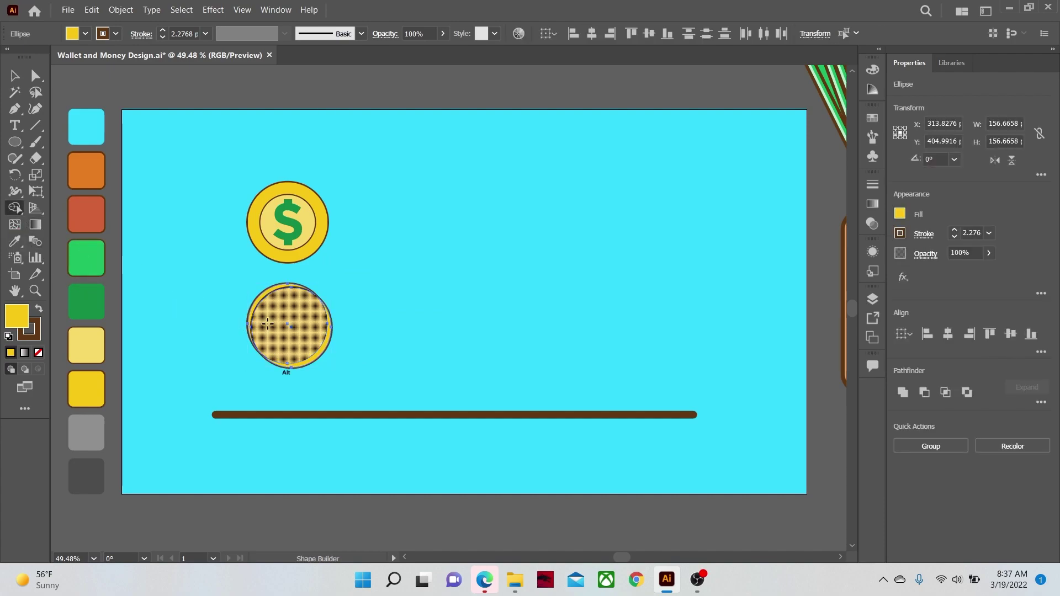
pyautogui.keyDown('alt'); pyautogui.click(279, 329); pyautogui.keyUp('alt')
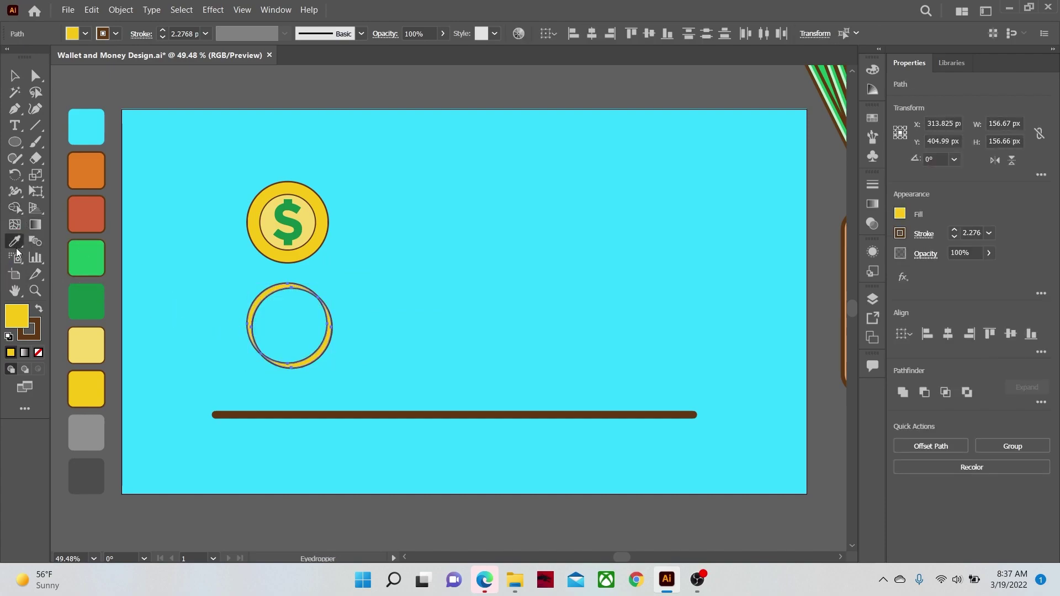
pyautogui.click(84, 428)
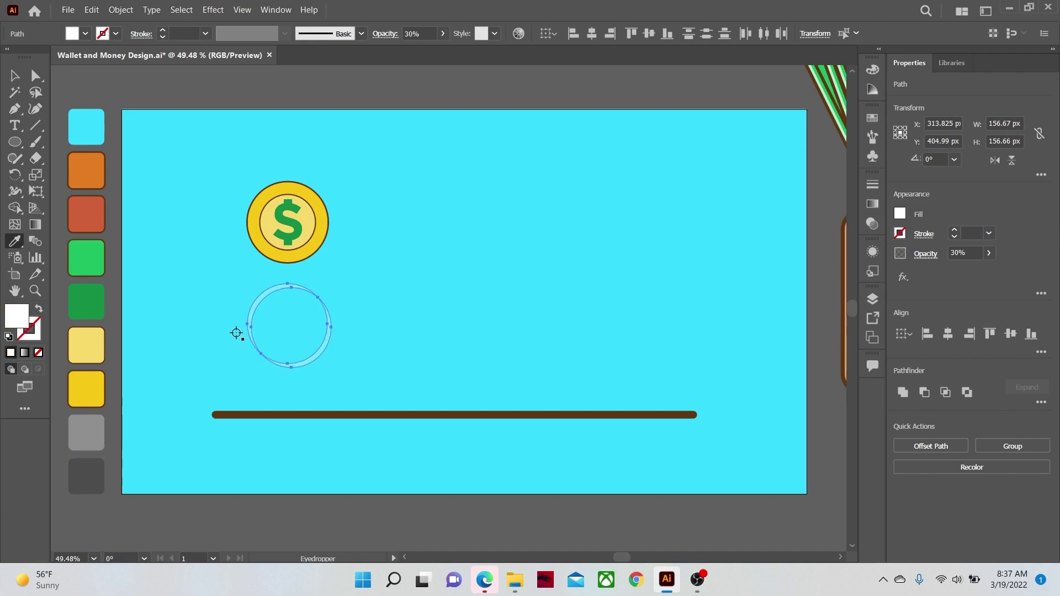
pyautogui.press('v')
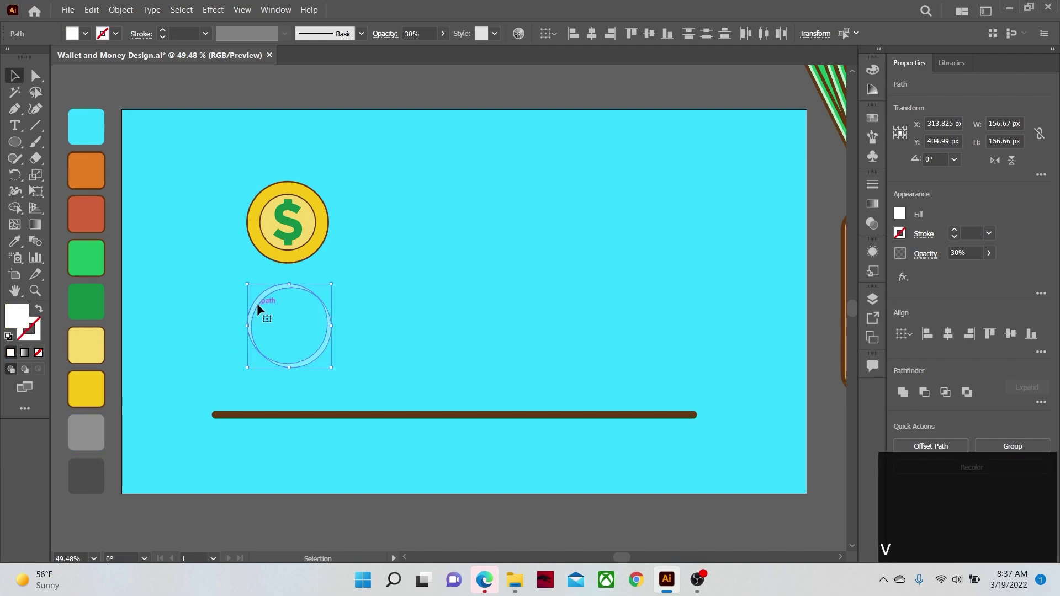
# Place the crescents on the coin's outer rim and restyle the lower-right one as a black shadow at 20% opacity
pyautogui.moveTo(257, 304); pyautogui.dragTo(259, 205)
pyautogui.moveTo(308, 253); pyautogui.dragTo(304, 249)
pyautogui.click(87, 472)
# Build two crescents from copies of the coin's inner circle offset about 7.4 px diagonally, styled white at 30% opacity
pyautogui.click(15, 76)
pyautogui.moveTo(303, 222); pyautogui.dragTo(308, 339)
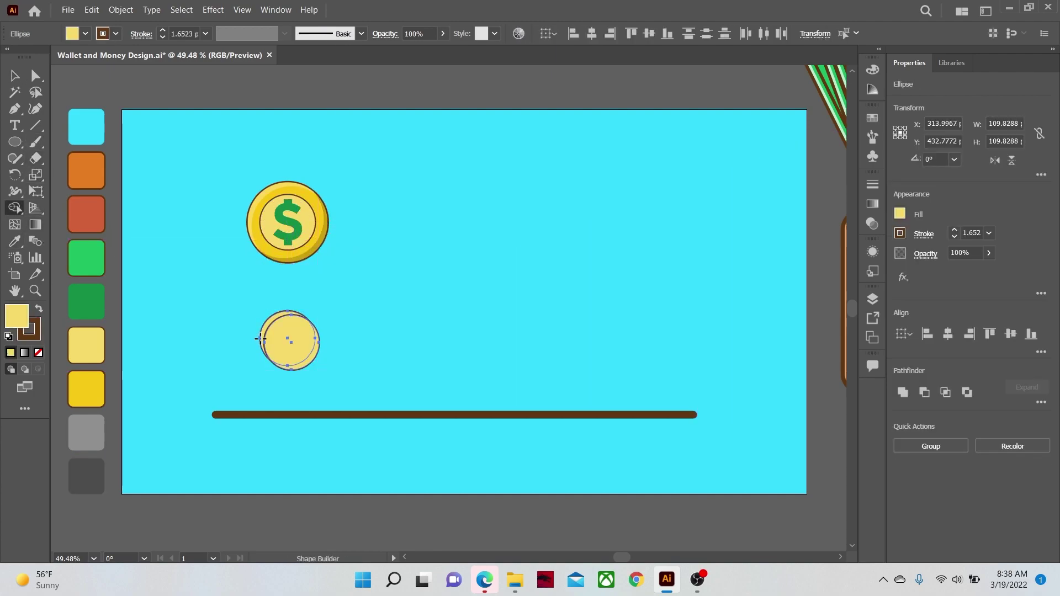
pyautogui.keyDown('alt'); pyautogui.click(288, 344); pyautogui.keyUp('alt')
pyautogui.press('i')
pyautogui.click(86, 432)
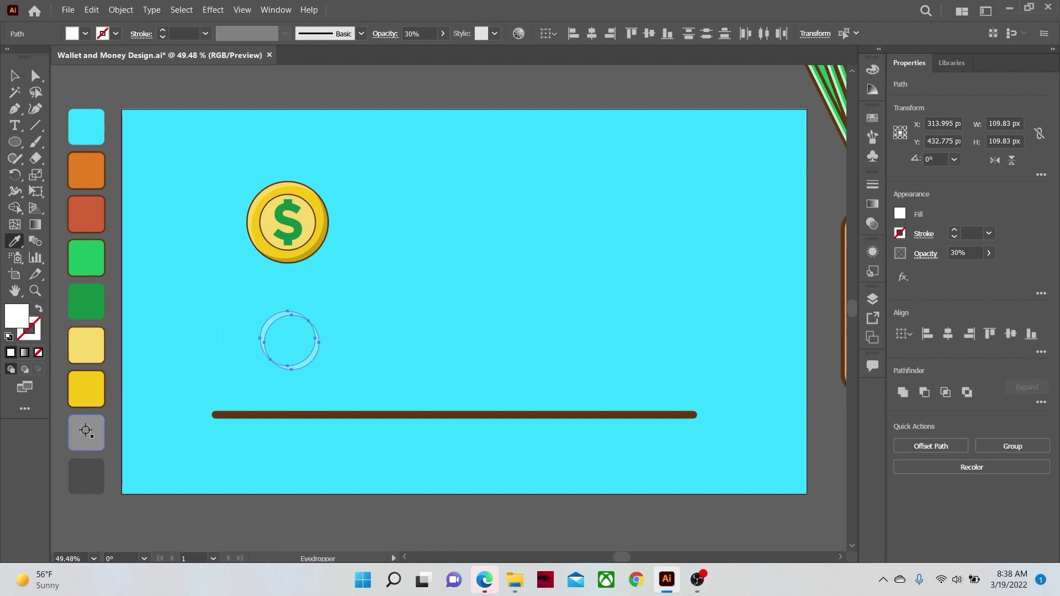
# Place the smaller crescents on the coin's inner circle and restyle the lower-right one as black at 20% opacity
pyautogui.press('v')
pyautogui.moveTo(273, 356); pyautogui.dragTo(306, 240)
pyautogui.hotkey('ctrl', 'shift', 'a')
pyautogui.press('i')
pyautogui.click(86, 475)
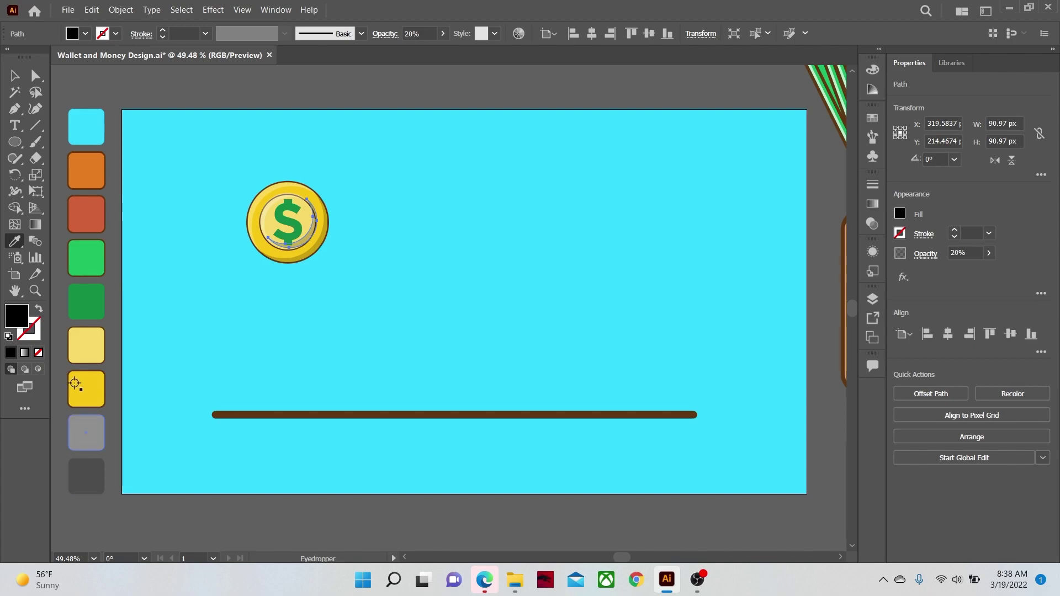
pyautogui.hotkey('ctrl', 'shift', 'a')
# Draw a vertical bar about 17 × 197 px across the coin, copy it to the right and narrow the copy to about half
pyautogui.press('z')
pyautogui.moveTo(293, 192); pyautogui.dragTo(482, 205)
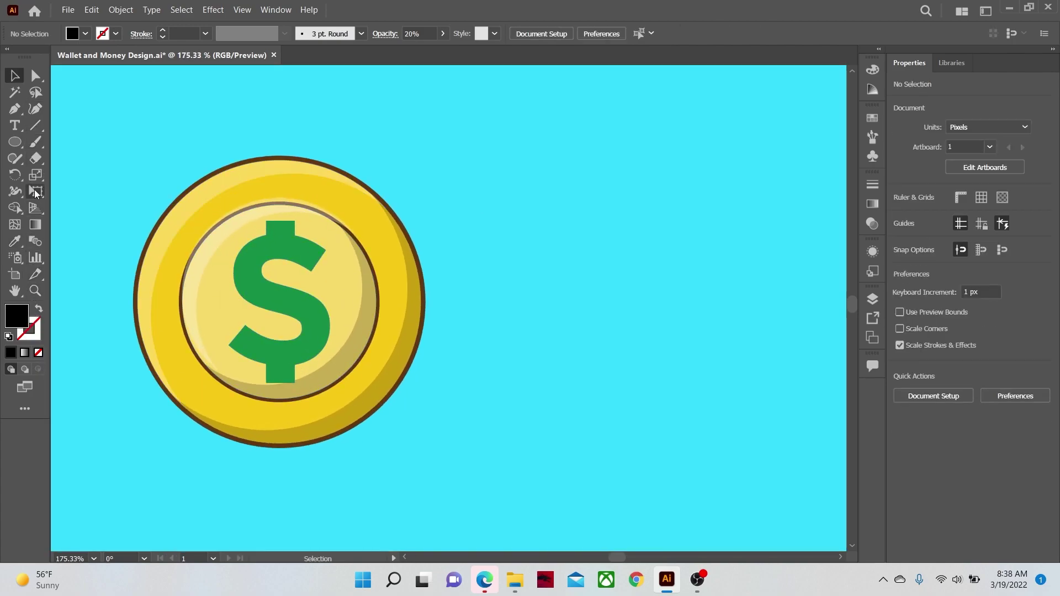
pyautogui.click(17, 143)
pyautogui.moveTo(19, 146); pyautogui.dragTo(61, 141)
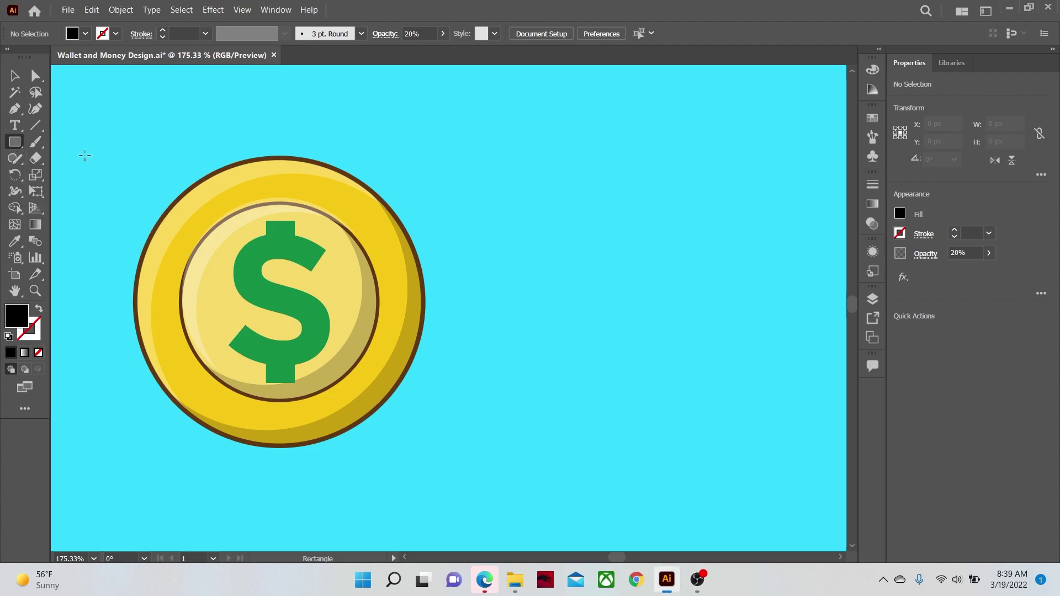
pyautogui.moveTo(223, 119)
pyautogui.mouseDown()
pyautogui.moveTo(262, 367)
pyautogui.moveTo(256, 495)
pyautogui.mouseUp()
pyautogui.press('v')
pyautogui.moveTo(236, 242); pyautogui.dragTo(276, 243)
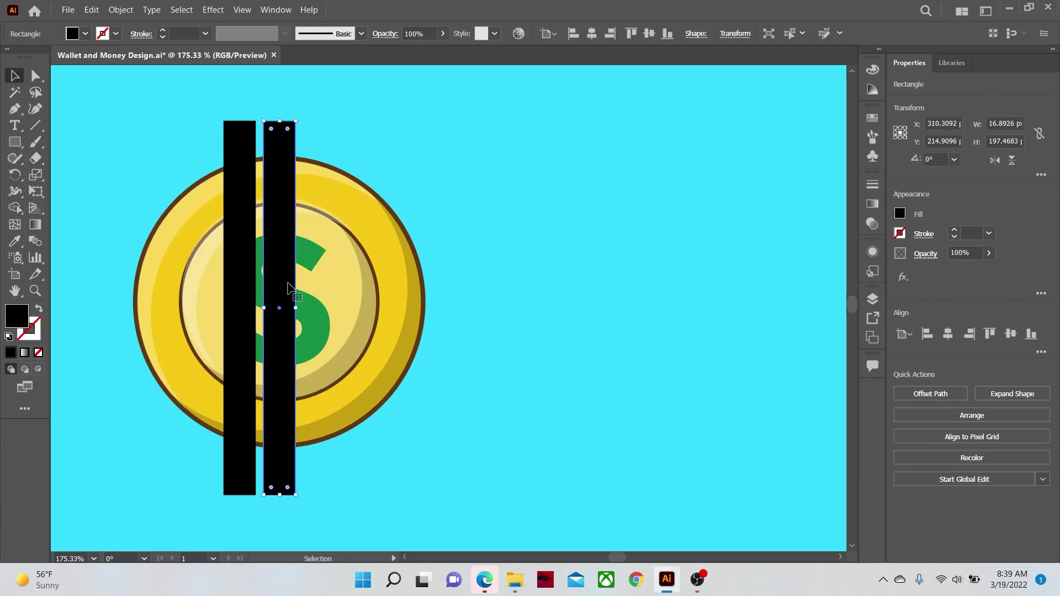
pyautogui.moveTo(297, 308); pyautogui.dragTo(287, 308)
# Rotate both bars together about 14° clockwise and shift them slightly to centre them on the coin
pyautogui.keyDown('shift'); pyautogui.click(246, 386); pyautogui.keyUp('shift')
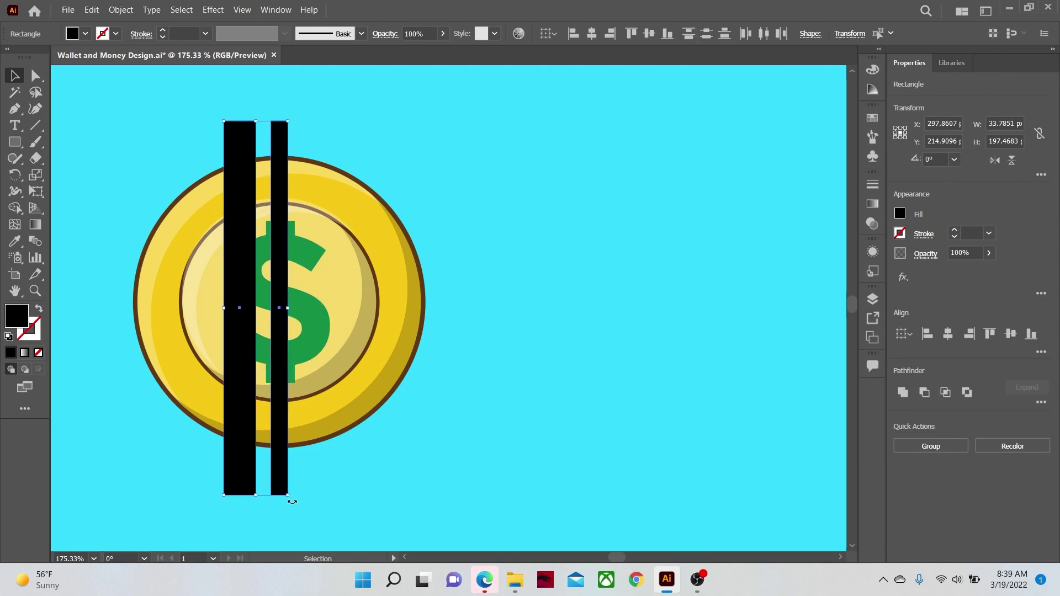
pyautogui.moveTo(290, 504); pyautogui.dragTo(242, 504)
pyautogui.moveTo(225, 424); pyautogui.dragTo(234, 423)
# Trim the slanted bars to the coin's inner circle with Shape Builder and style them as white glare at 30% opacity
pyautogui.keyDown('shift'); pyautogui.click(180, 301); pyautogui.keyUp('shift')
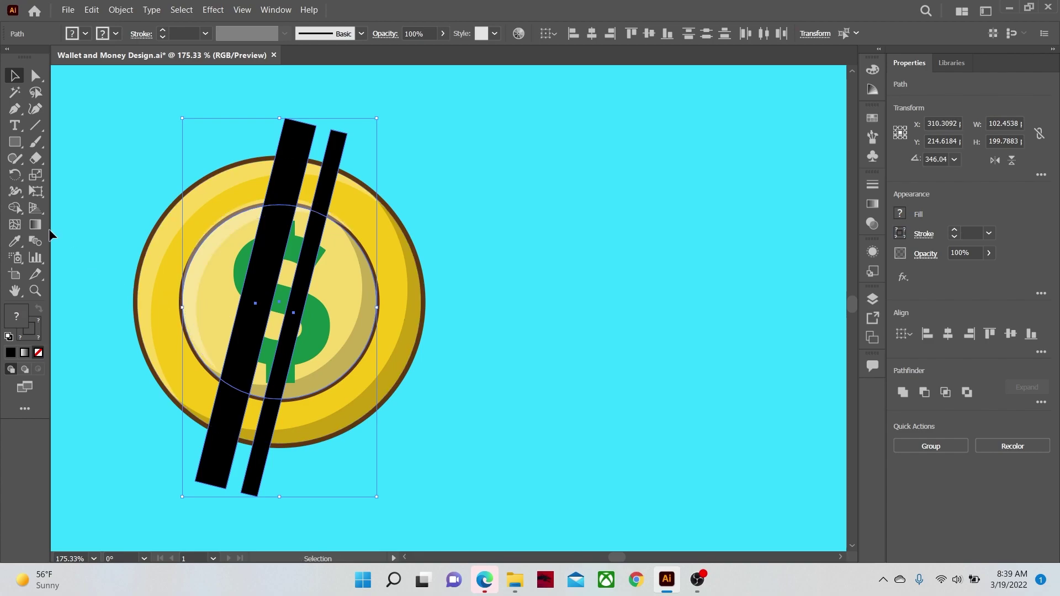
pyautogui.click(15, 209)
pyautogui.moveTo(285, 148)
pyautogui.mouseDown()
pyautogui.moveTo(331, 177)
pyautogui.moveTo(334, 153)
pyautogui.mouseUp()
pyautogui.moveTo(302, 449)
pyautogui.mouseDown()
pyautogui.moveTo(220, 438)
pyautogui.moveTo(225, 421)
pyautogui.mouseUp()
pyautogui.press('i')
pyautogui.click(206, 244)
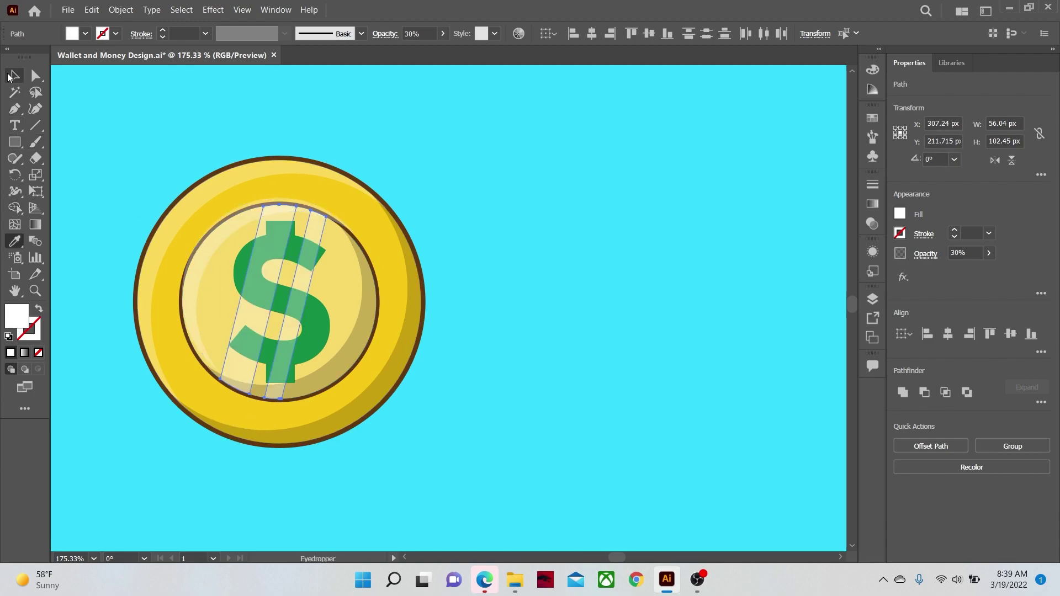
# Recolour the coin's dollar sign from green to dark brown
pyautogui.click(10, 76)
pyautogui.click(310, 331)
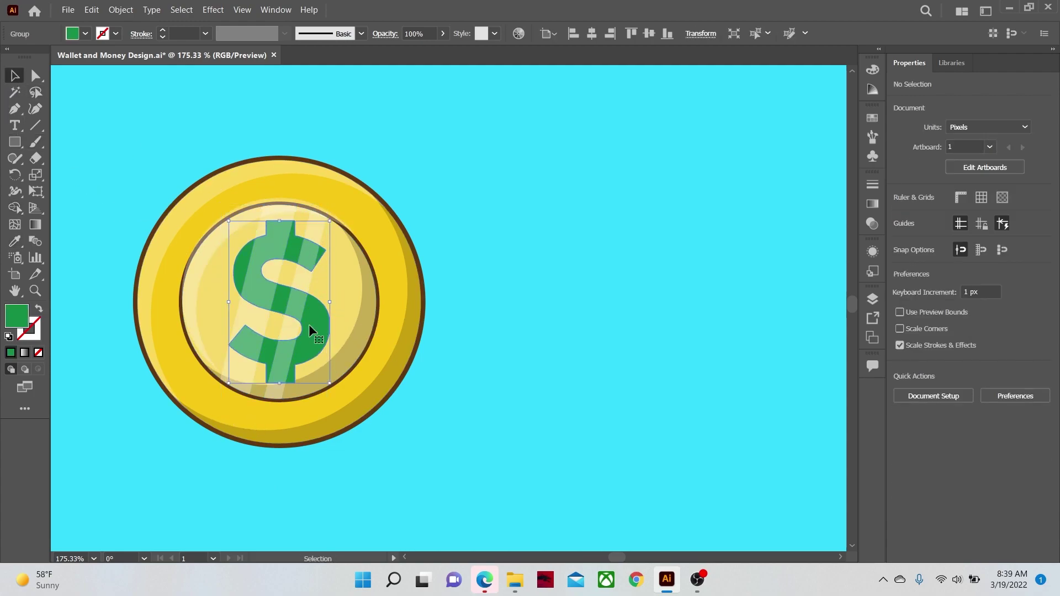
pyautogui.click(84, 34)
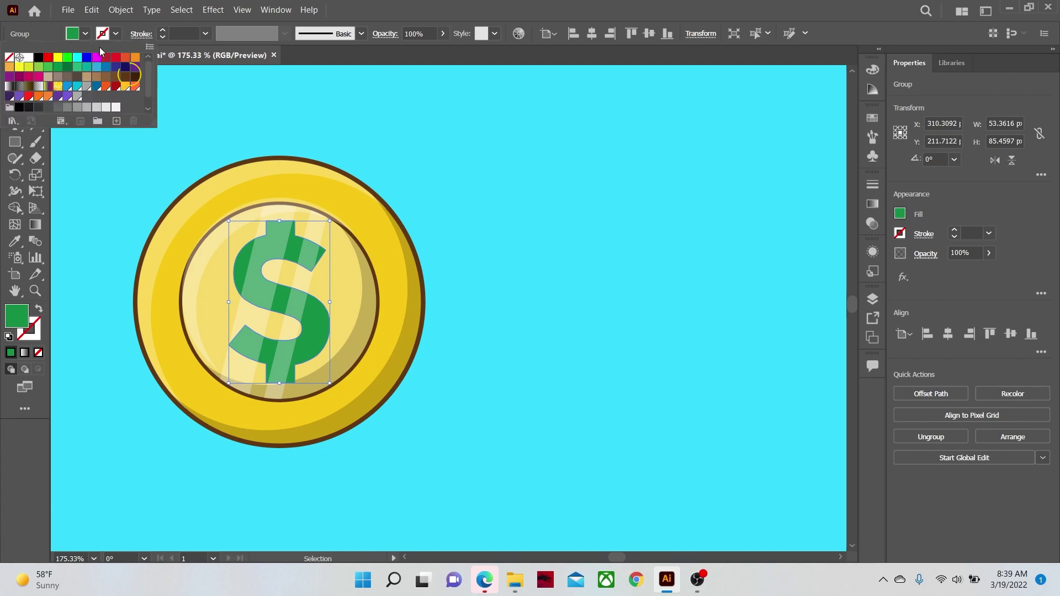
pyautogui.click(126, 78)
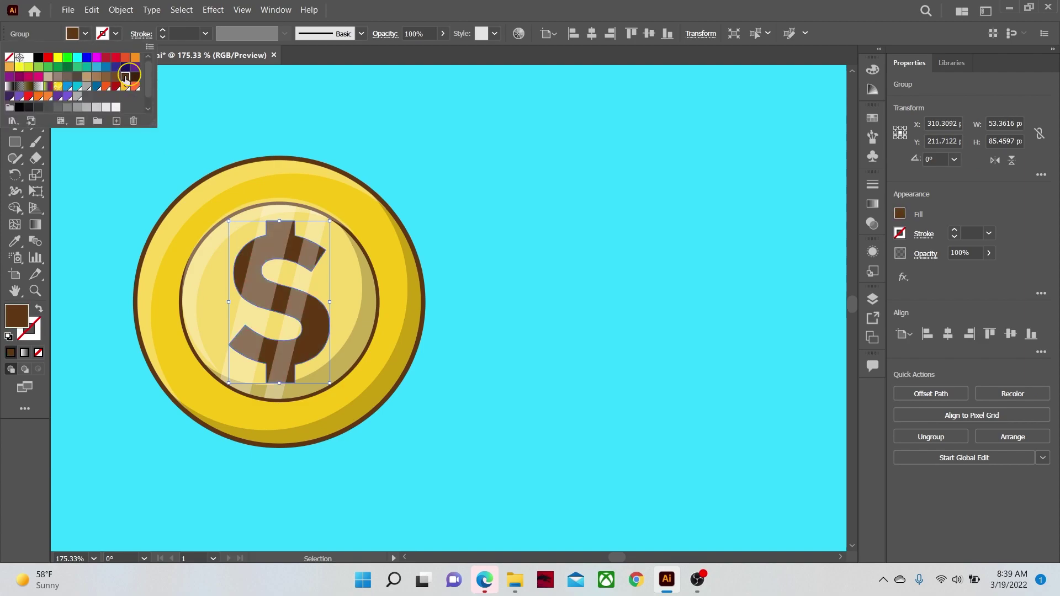
pyautogui.click(213, 110)
pyautogui.click(315, 478)
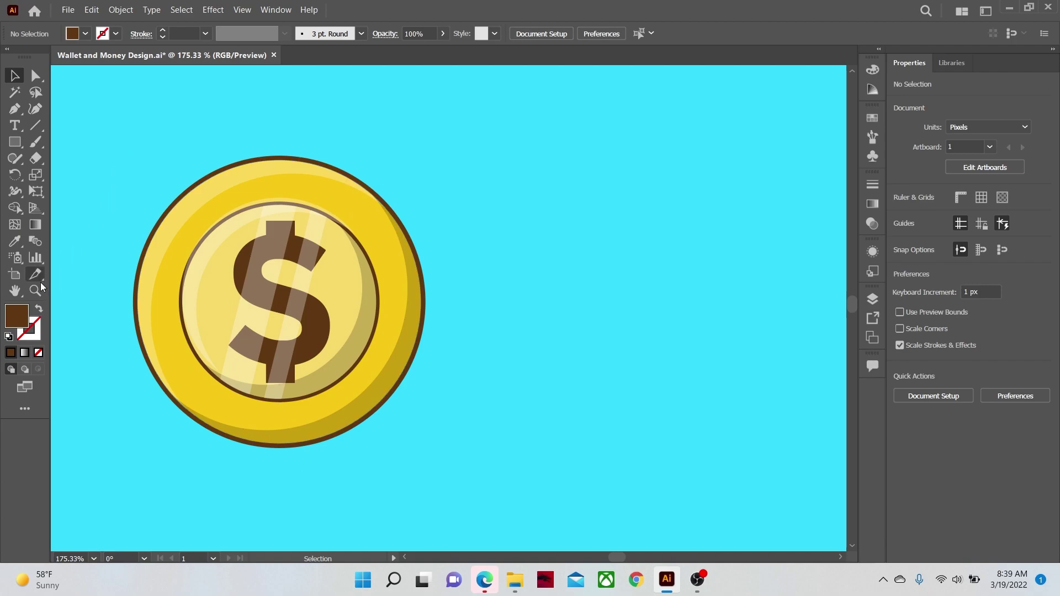
# Group all the coin's parts and move the coin toward the artboard's upper right
pyautogui.press('z')
pyautogui.moveTo(359, 301); pyautogui.dragTo(211, 324)
pyautogui.press('v')
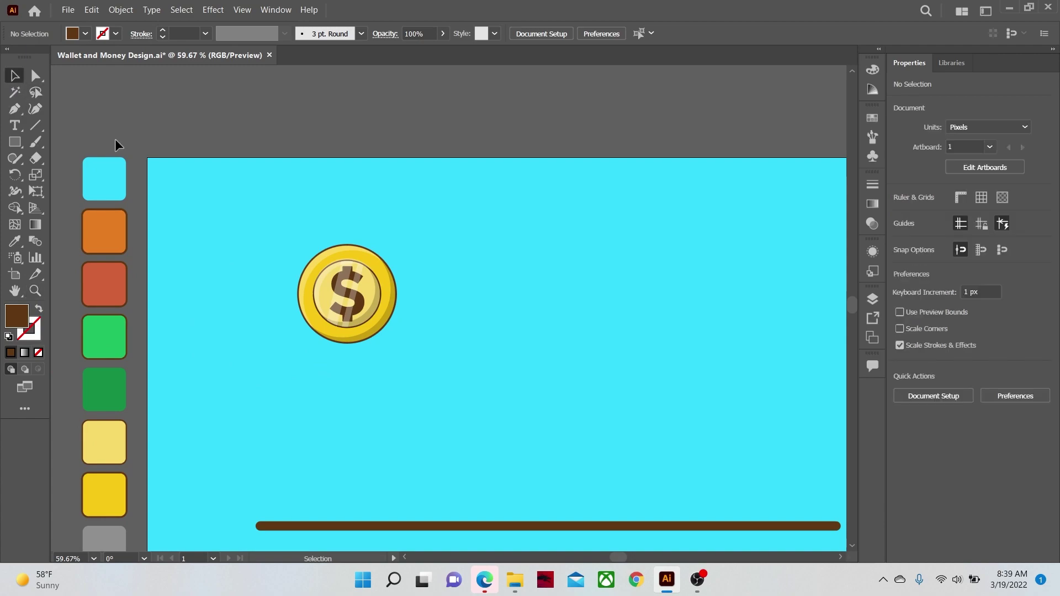
pyautogui.moveTo(422, 366); pyautogui.dragTo(423, 367)
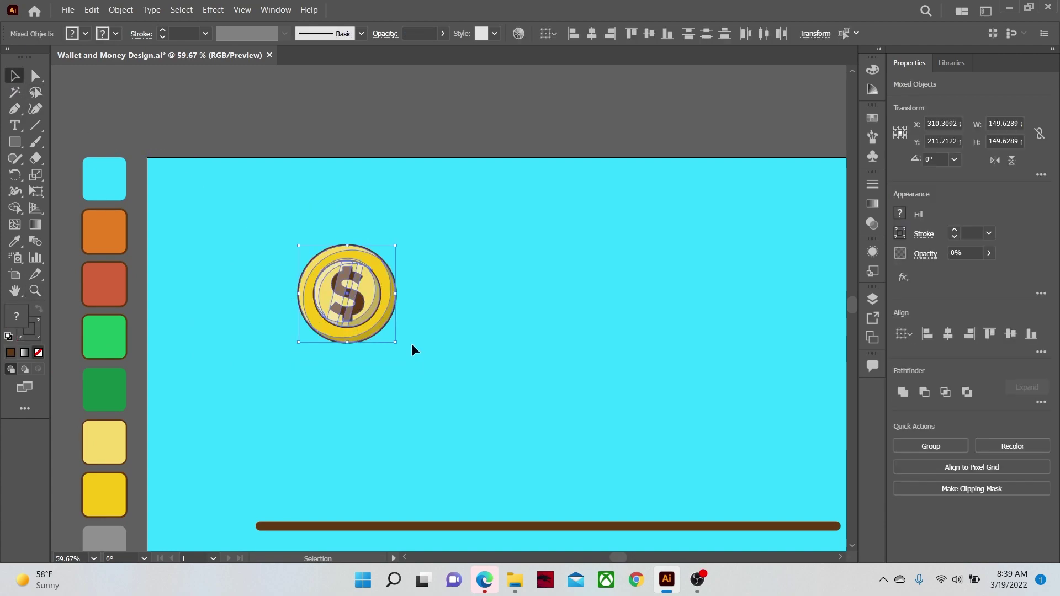
pyautogui.rightClick(349, 284)
pyautogui.click(387, 408)
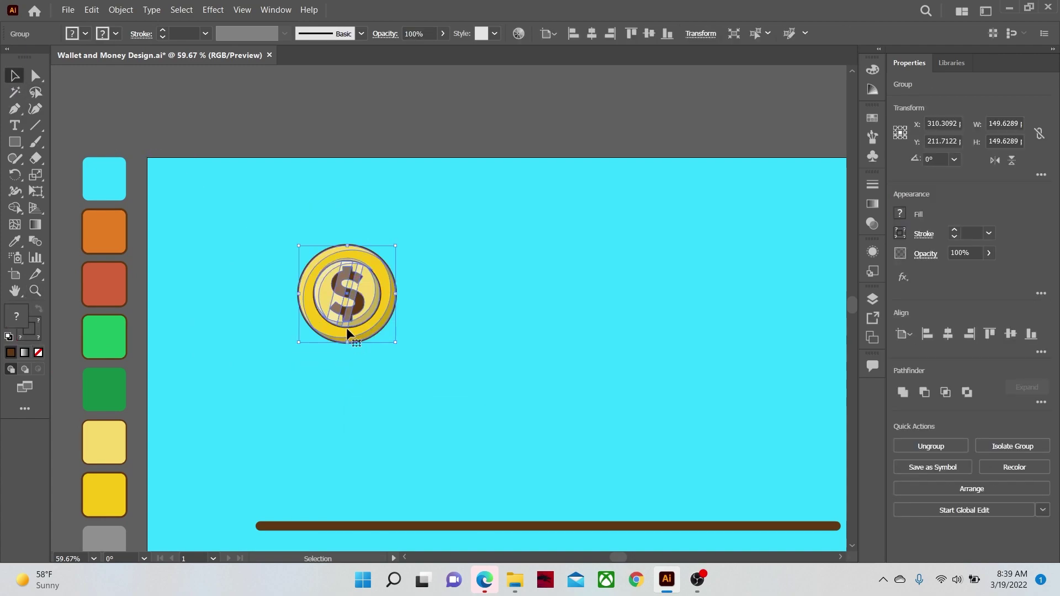
pyautogui.moveTo(347, 326); pyautogui.dragTo(709, 277)
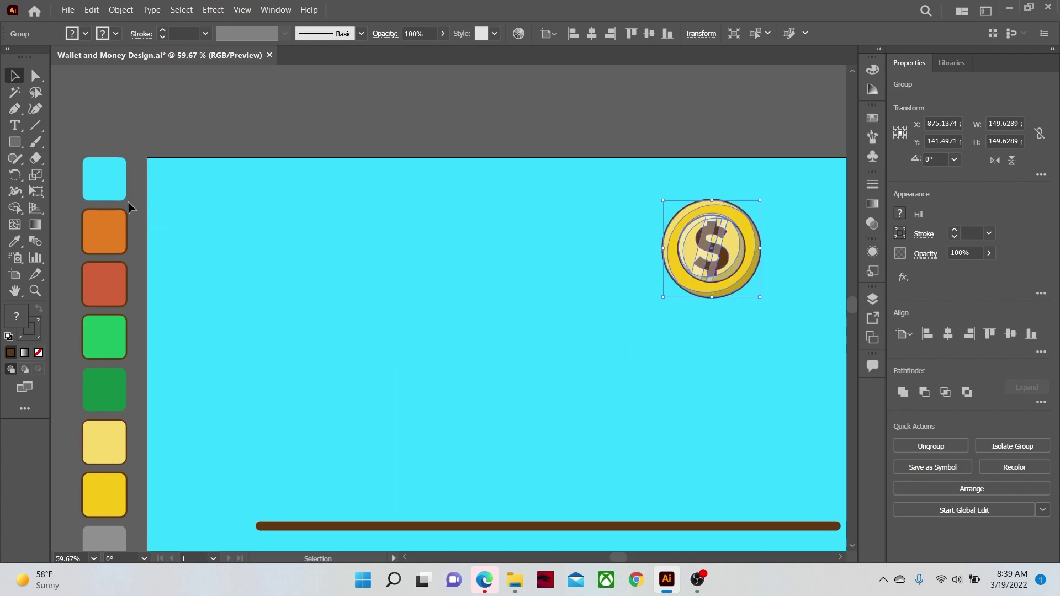
# Draw a rounded rectangle about 168 × 49 px as the coin's side view, coloured gold with the brown outline
pyautogui.moveTo(291, 276); pyautogui.dragTo(401, 307)
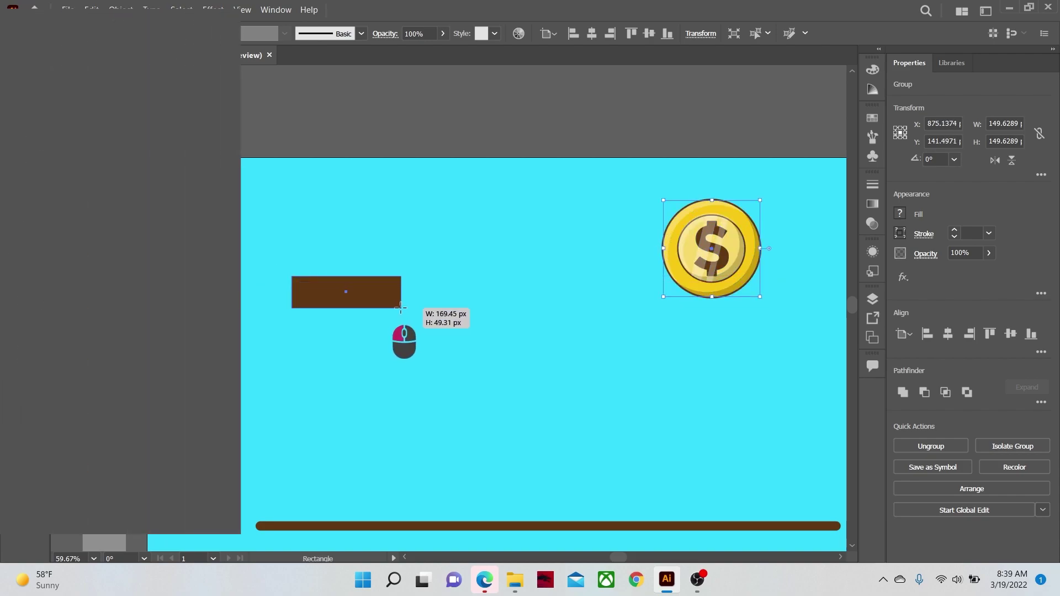
pyautogui.moveTo(401, 307); pyautogui.dragTo(401, 307)
pyautogui.moveTo(300, 284); pyautogui.dragTo(303, 290)
pyautogui.click(14, 75)
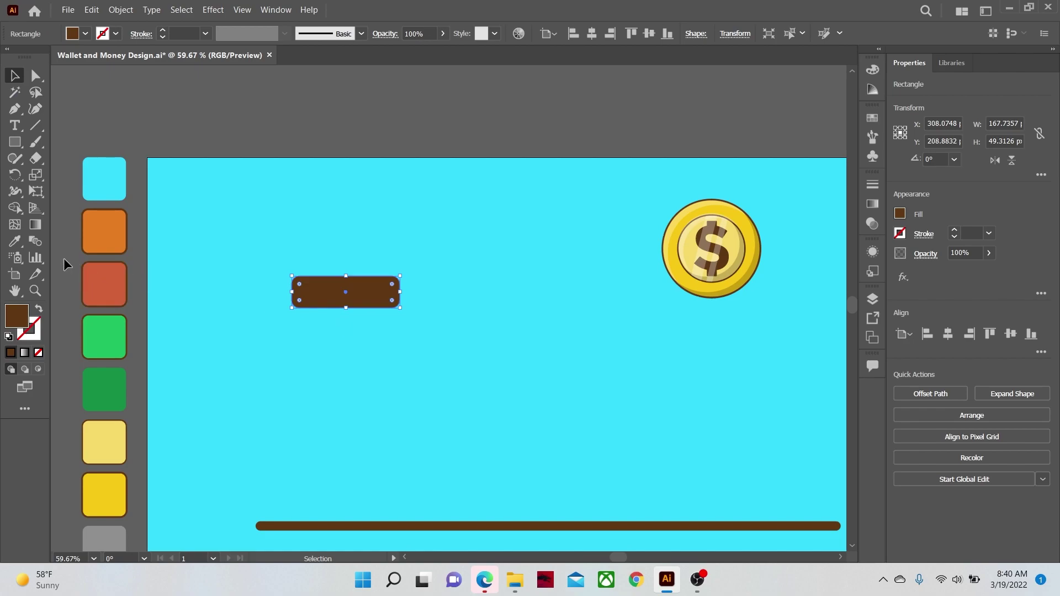
pyautogui.click(14, 242)
pyautogui.click(96, 489)
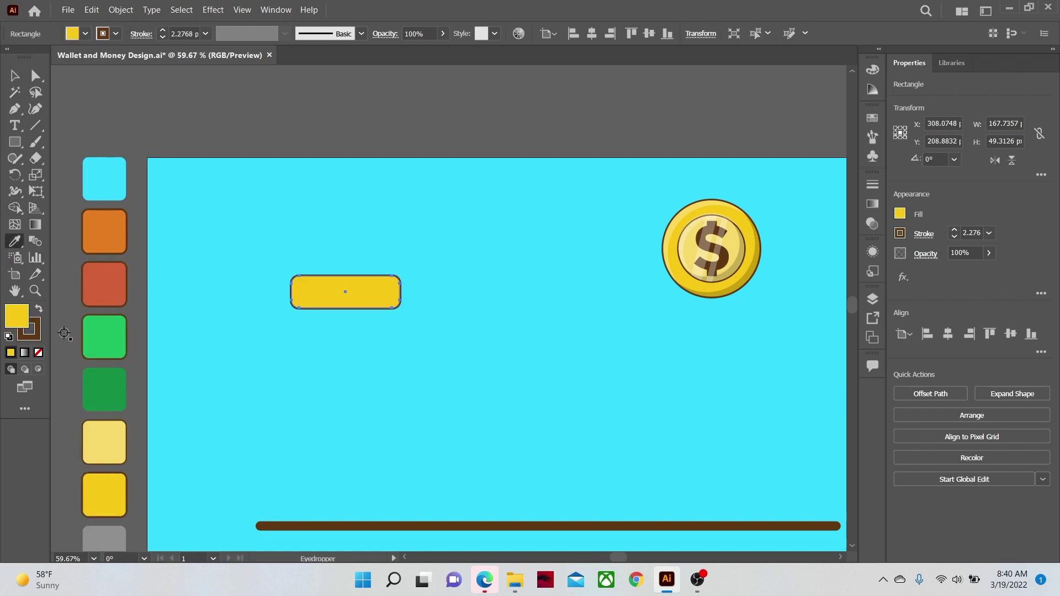
# Copy the gold bar below itself with an offset duplicate and cut the shapes down to a thin lower-right edge sliver
pyautogui.press('v')
pyautogui.moveTo(377, 297)
pyautogui.mouseDown()
pyautogui.moveTo(377, 373)
pyautogui.moveTo(282, 348)
pyautogui.mouseUp()
pyautogui.keyDown('shift'); pyautogui.click(398, 364); pyautogui.keyUp('shift')
pyautogui.hotkey('shift', 'm')
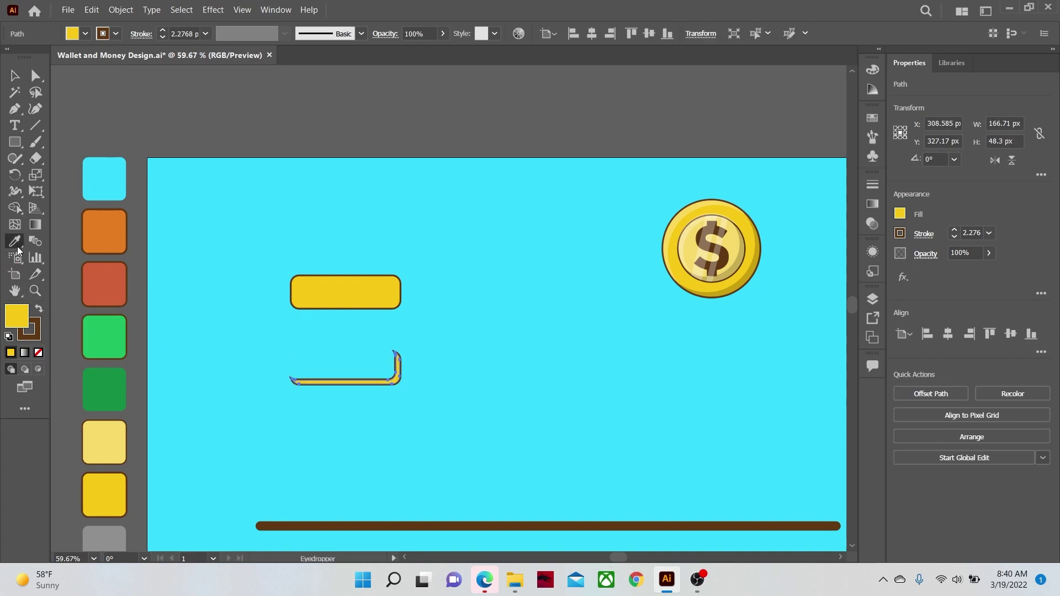
# Style the sliver as black at 20% opacity and place it as a shadow on the gold bar's lower-right edge
pyautogui.scroll(-3, 108, 535)
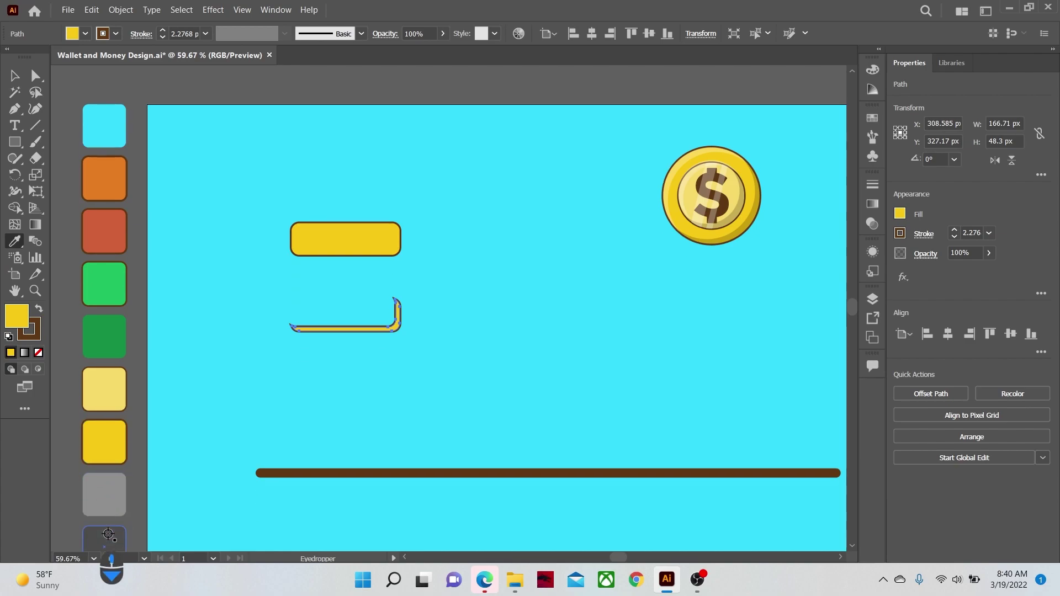
pyautogui.click(109, 539)
pyautogui.press('v')
pyautogui.hotkey('ctrl', 'shift', 'a')
pyautogui.moveTo(398, 325); pyautogui.dragTo(396, 250)
pyautogui.hotkey('ctrl', 'shift', 'a')
# Draw a vertical rectangle across the gold bar's left part and add a narrower copy to its right
pyautogui.press('m')
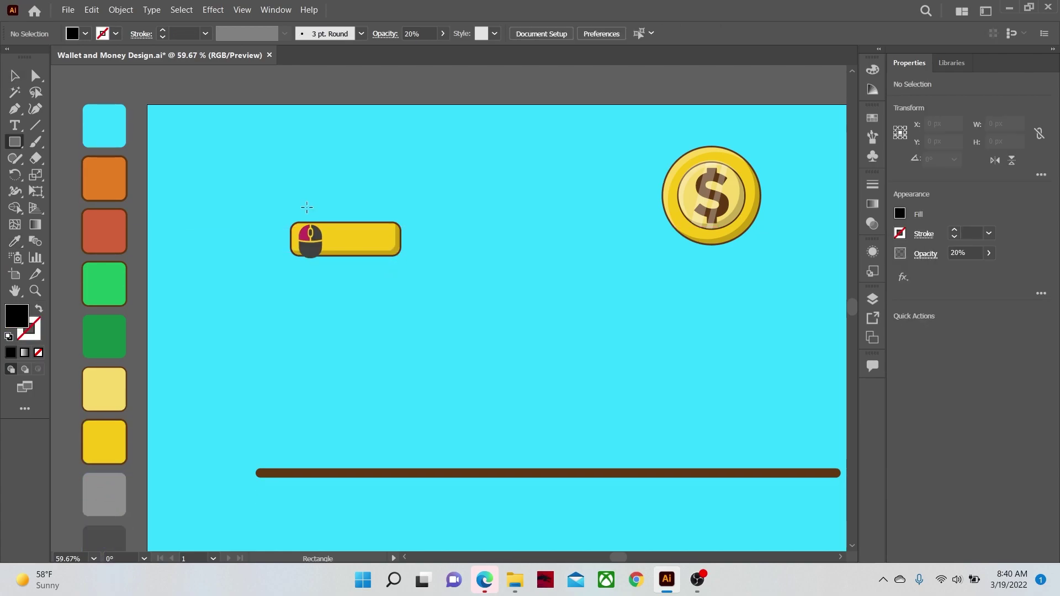
pyautogui.moveTo(306, 207); pyautogui.dragTo(321, 272)
pyautogui.press('v')
pyautogui.moveTo(315, 258); pyautogui.dragTo(337, 264)
pyautogui.moveTo(343, 240); pyautogui.dragTo(337, 240)
# Trim the two vertical stripes to the gold bar's outline and style them as white highlights at 30% opacity
pyautogui.moveTo(299, 213); pyautogui.dragTo(344, 210)
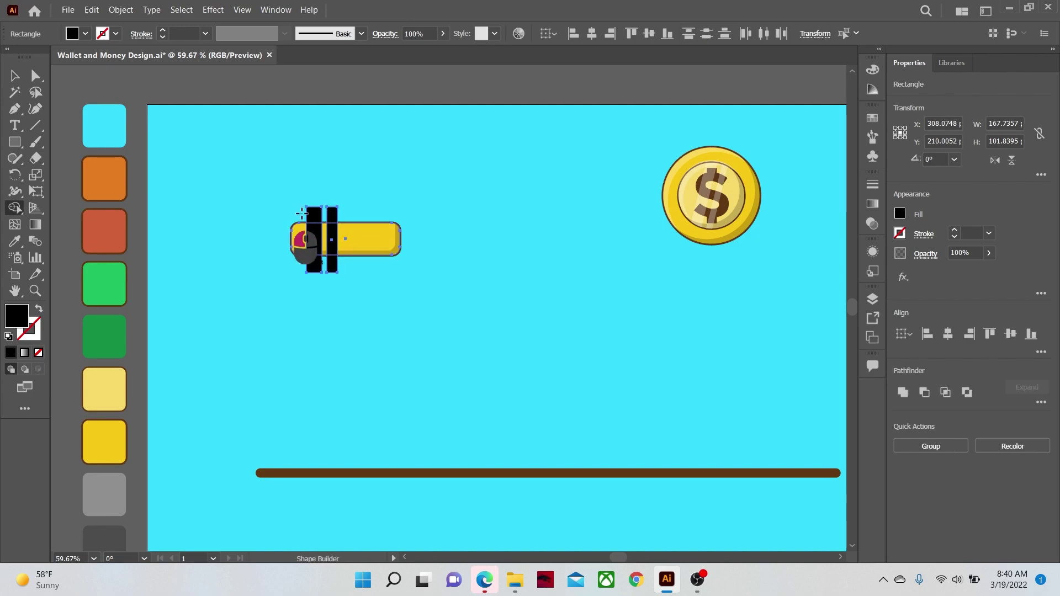
pyautogui.moveTo(356, 272); pyautogui.dragTo(289, 269)
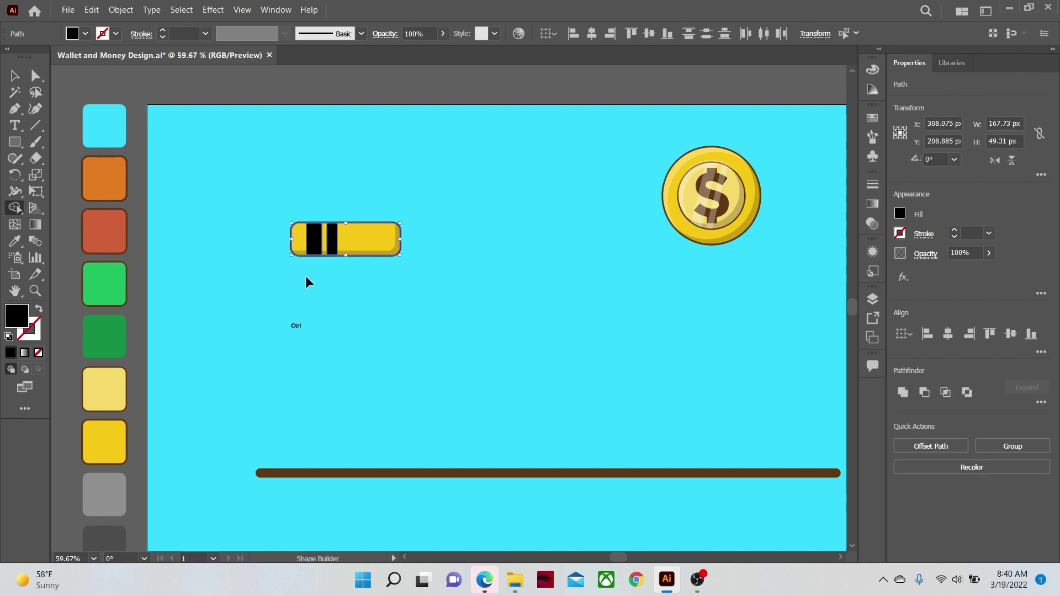
pyautogui.press('i')
pyautogui.click(92, 487)
pyautogui.press('v')
# Move the finished gold bar directly below the coin and group its parts
pyautogui.click(265, 184)
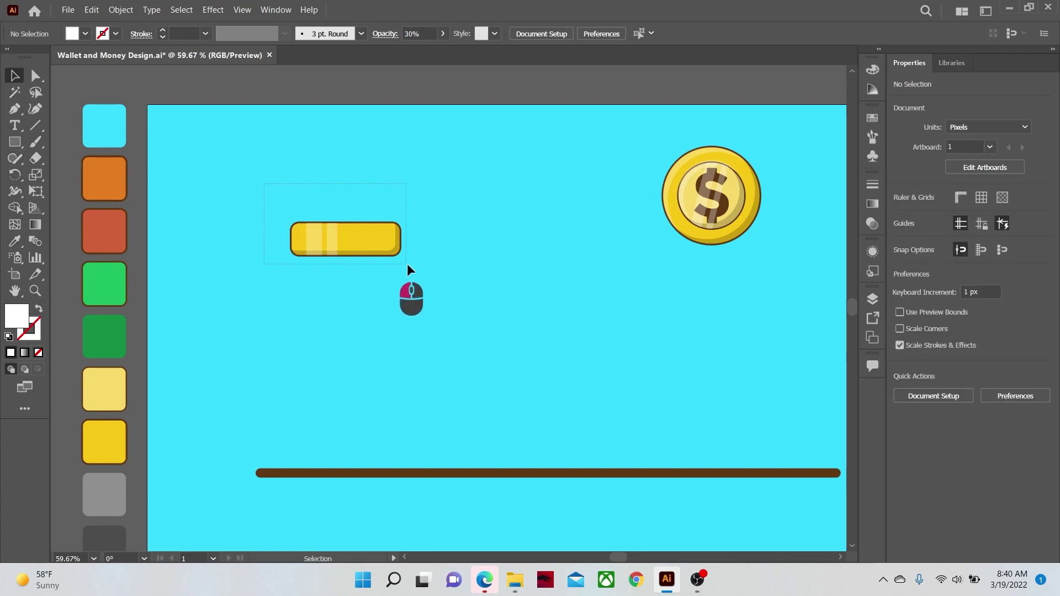
pyautogui.moveTo(407, 266); pyautogui.dragTo(406, 268)
pyautogui.moveTo(360, 247); pyautogui.dragTo(731, 287)
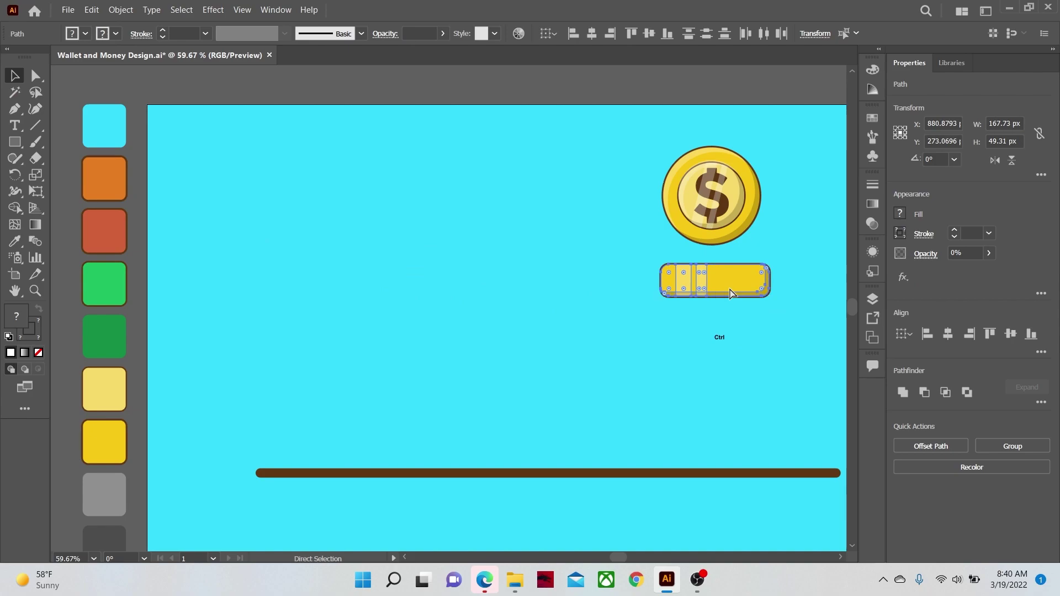
pyautogui.hotkey('ctrl', 'g')
pyautogui.click(660, 339)
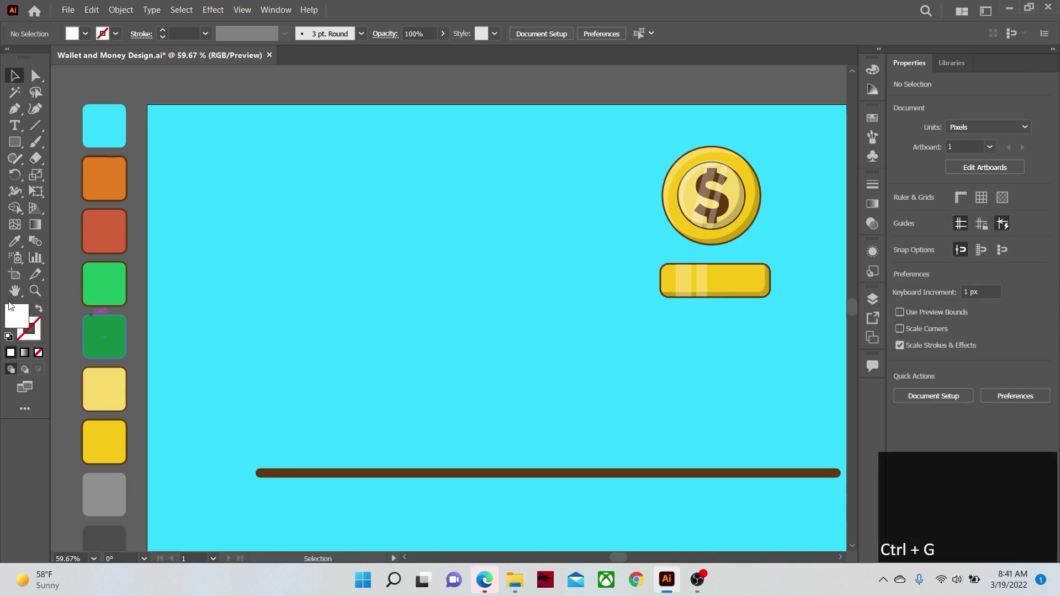
# Move the coin and gold bar together off the artboard to just below the wallet
pyautogui.click(34, 291)
pyautogui.press('space')
pyautogui.moveTo(397, 329); pyautogui.dragTo(321, 286)
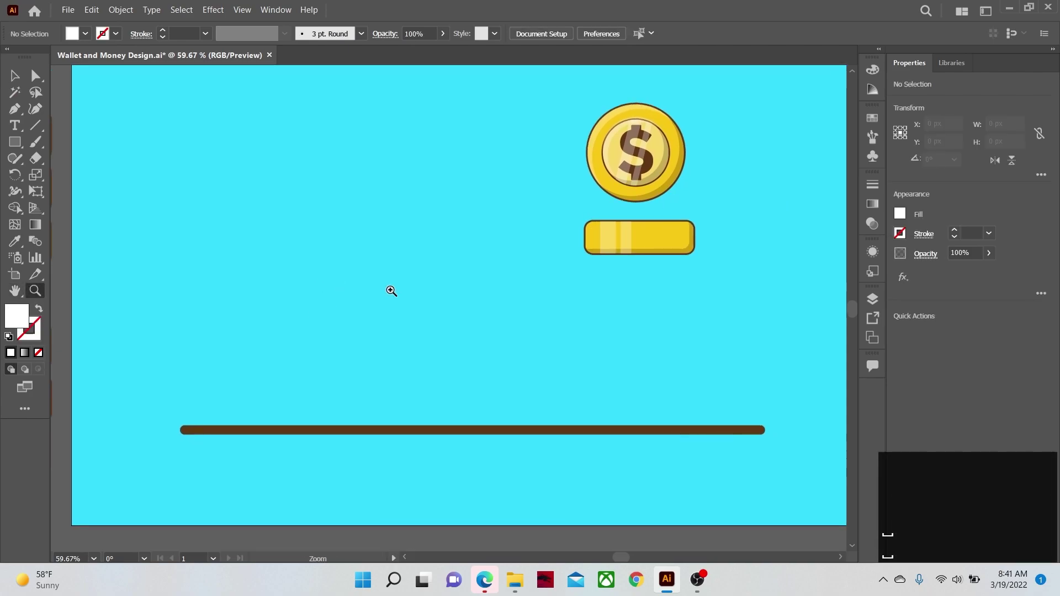
pyautogui.moveTo(391, 291); pyautogui.dragTo(371, 307)
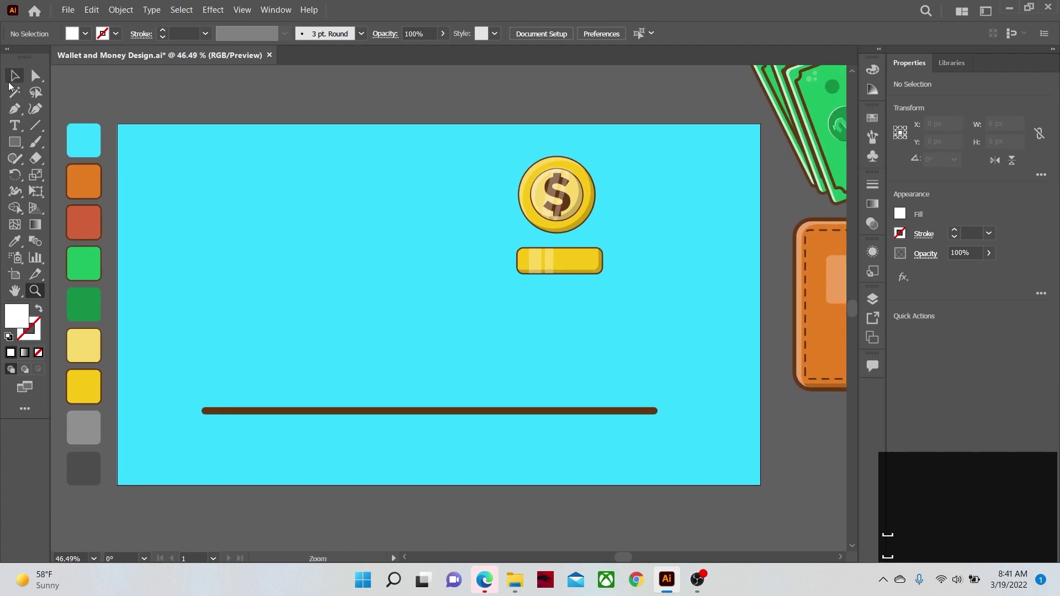
pyautogui.click(14, 76)
pyautogui.moveTo(440, 138); pyautogui.dragTo(608, 294)
pyautogui.moveTo(585, 253); pyautogui.dragTo(824, 465)
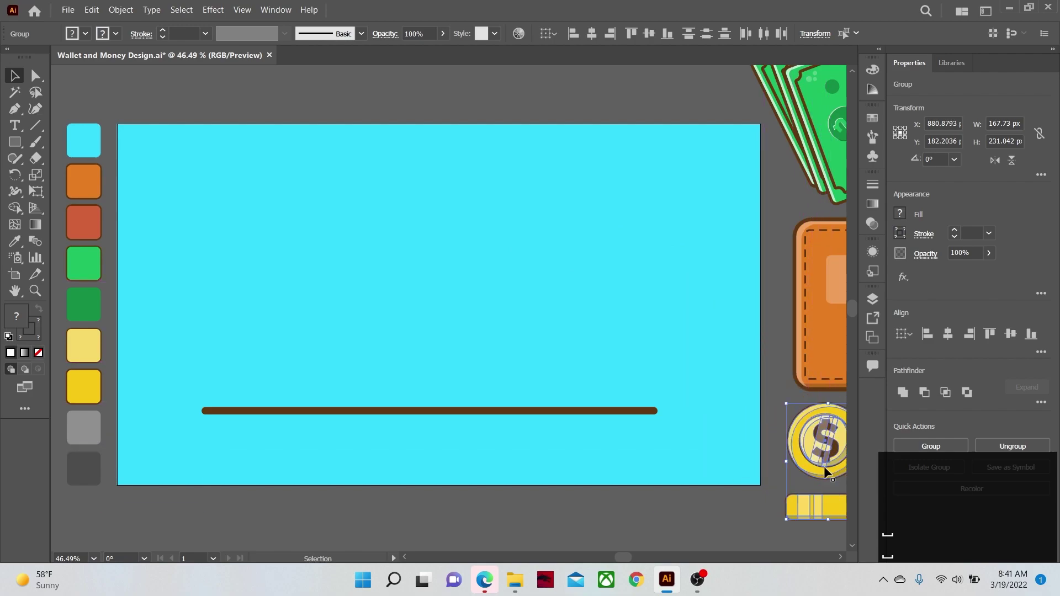
# Place the wallet on the ground line's left half and scale it down proportionally
pyautogui.click(766, 450)
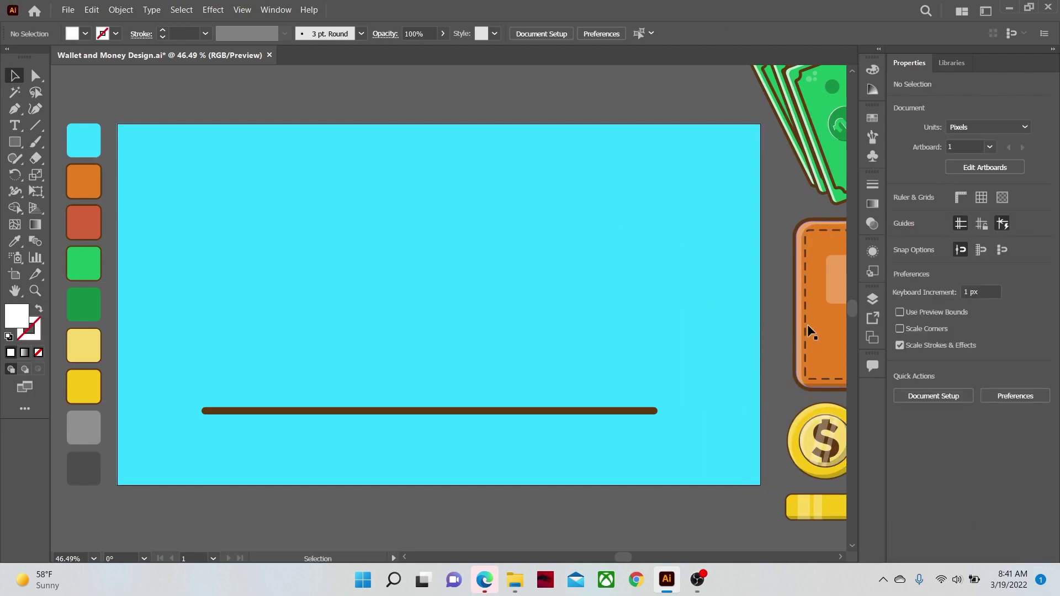
pyautogui.moveTo(813, 322); pyautogui.dragTo(283, 334)
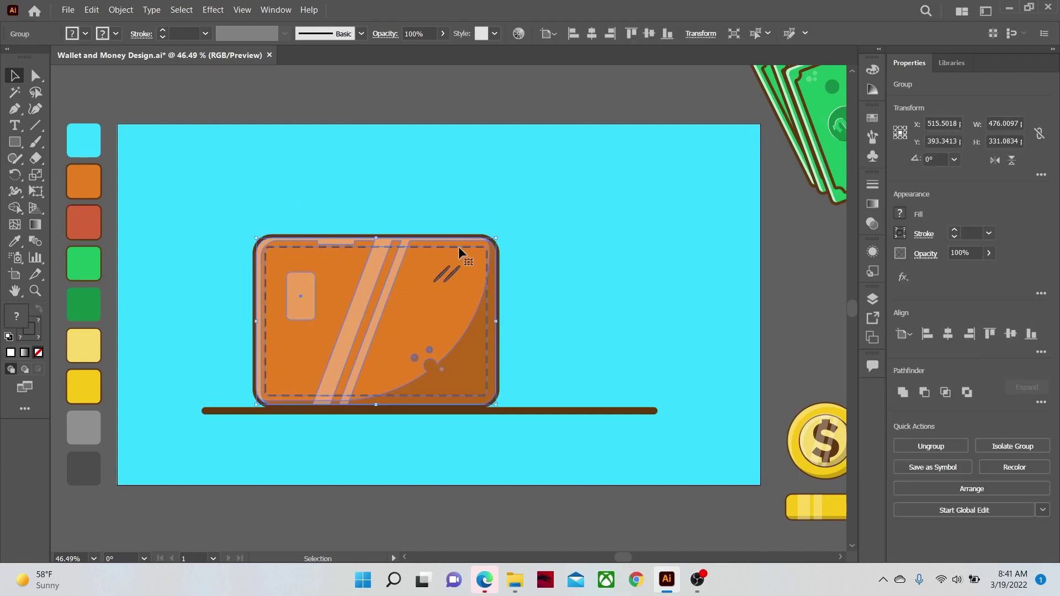
pyautogui.moveTo(499, 239); pyautogui.dragTo(447, 276)
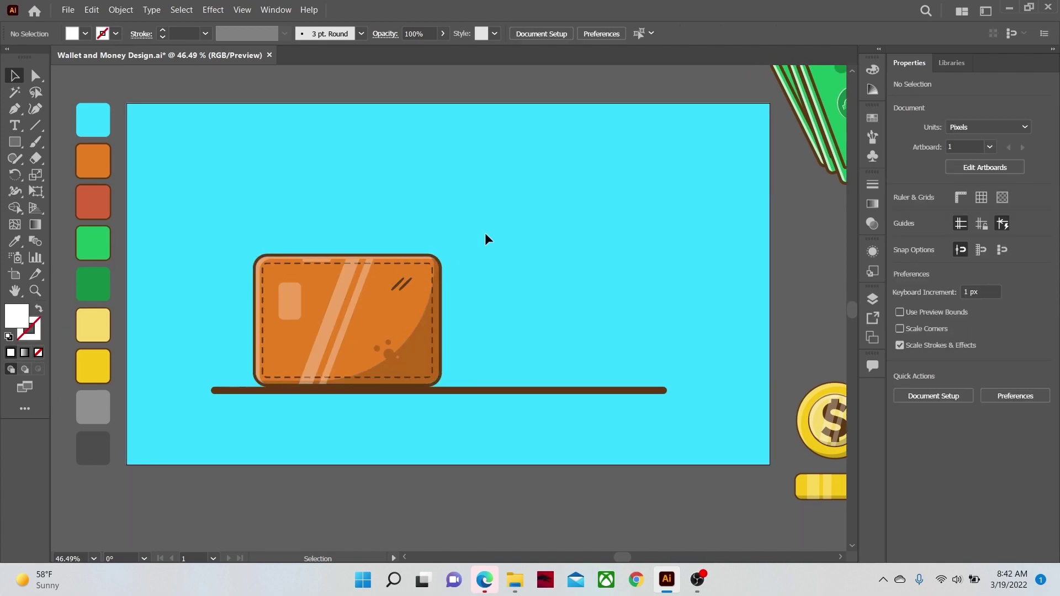
# Move the banknote fan onto the wallet, send it behind, and lower it so only the upper notes stick out
pyautogui.moveTo(806, 115); pyautogui.dragTo(269, 244)
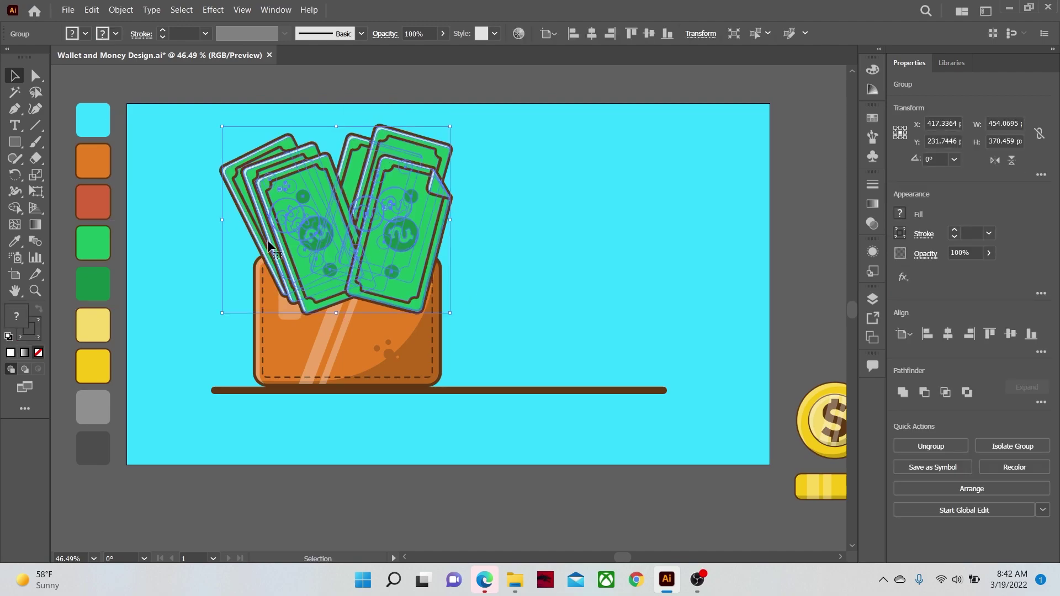
pyautogui.press('ctrl')
pyautogui.hotkey('ctrl', '[')
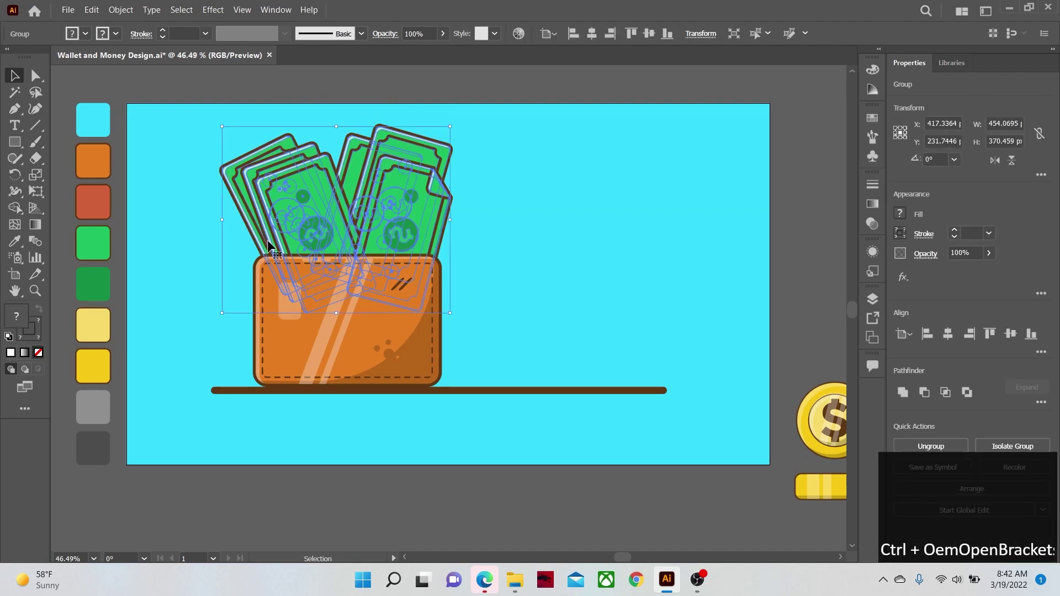
pyautogui.moveTo(286, 194); pyautogui.dragTo(291, 224)
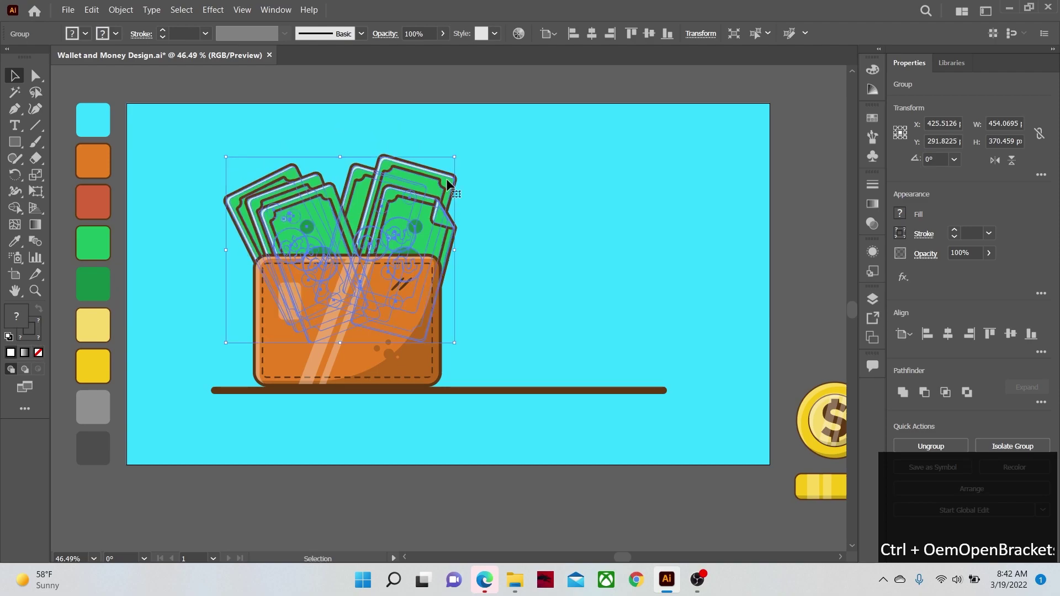
# Scale down the banknote fan and the wallet, and recentre the fan in the wallet's opening
pyautogui.moveTo(455, 157); pyautogui.dragTo(418, 187)
pyautogui.moveTo(369, 216)
pyautogui.mouseDown()
pyautogui.moveTo(393, 201)
pyautogui.moveTo(385, 205)
pyautogui.mouseUp()
pyautogui.moveTo(432, 163); pyautogui.dragTo(427, 171)
pyautogui.click(428, 313)
pyautogui.moveTo(441, 256); pyautogui.dragTo(422, 271)
pyautogui.click(394, 231)
pyautogui.moveTo(394, 231); pyautogui.dragTo(383, 241)
# Bring the gold bar to the front, set it on the ground line at the wallet's lower-left corner and scale it to about 125 px wide
pyautogui.hotkey('shift', 'ctrl', ']')
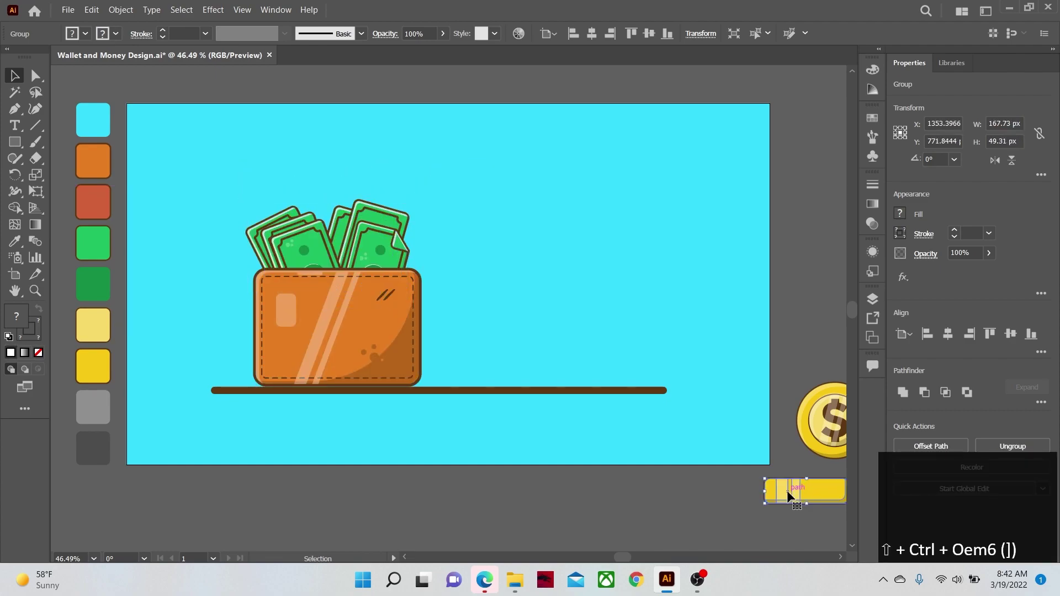
pyautogui.moveTo(794, 492); pyautogui.dragTo(249, 373)
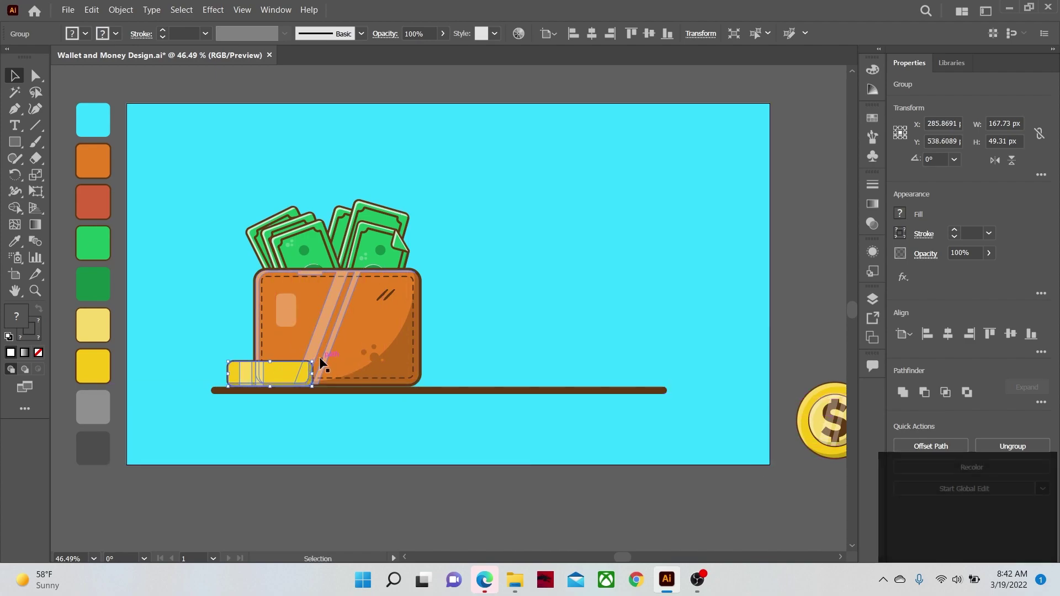
pyautogui.moveTo(312, 362); pyautogui.dragTo(250, 369)
# Stack four staggered gold bars at the wallet's left side and send the stack behind the wallet
pyautogui.keyDown('alt'); pyautogui.moveTo(251, 368); pyautogui.dragTo(262, 331); pyautogui.keyUp('alt')
pyautogui.keyDown('alt'); pyautogui.moveTo(257, 335); pyautogui.dragTo(237, 314); pyautogui.keyUp('alt')
pyautogui.keyDown('shift'); pyautogui.click(235, 338); pyautogui.keyUp('shift')
pyautogui.keyDown('shift'); pyautogui.click(237, 359); pyautogui.keyUp('shift')
pyautogui.keyDown('shift'); pyautogui.click(237, 377); pyautogui.keyUp('shift')
pyautogui.hotkey('ctrl', '[')
pyautogui.hotkey('ctrl', '[')
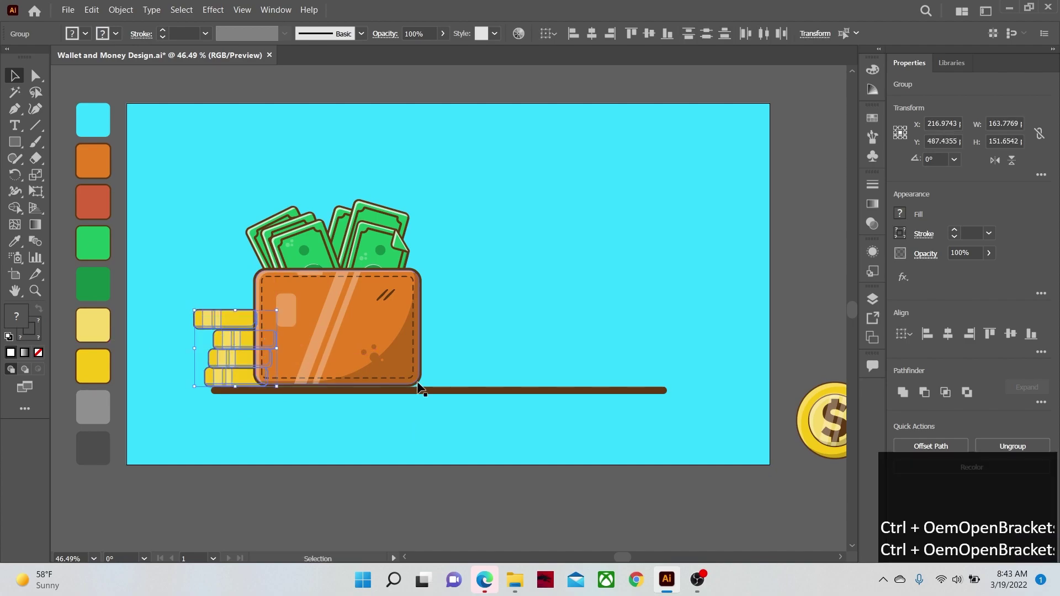
pyautogui.click(317, 490)
# Bring one gold bar forward and place it on the ground line in front of the wallet's lower middle
pyautogui.click(287, 381)
pyautogui.hotkey('ctrl', ']')
pyautogui.hotkey('ctrl', ']')
pyautogui.moveTo(285, 377); pyautogui.dragTo(363, 372)
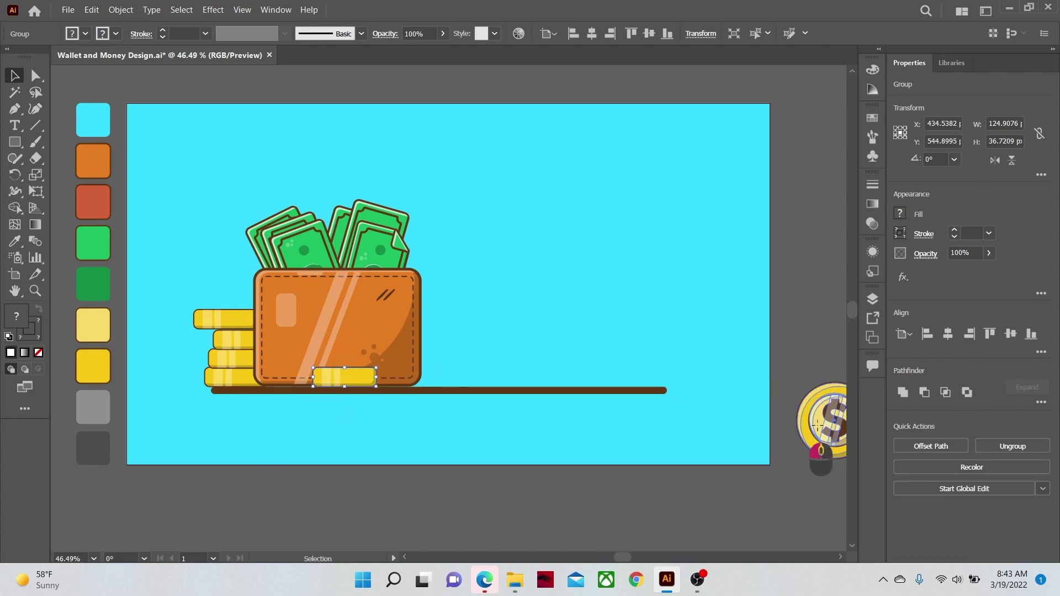
# Scale the dollar coin to about 102 px, place one in front of the wallet's lower-left corner and another above the banknotes
pyautogui.moveTo(817, 442); pyautogui.dragTo(511, 288)
pyautogui.moveTo(554, 231); pyautogui.dragTo(542, 242)
pyautogui.moveTo(525, 267); pyautogui.dragTo(367, 150)
pyautogui.hotkey('ctrl', 'shift', ']')
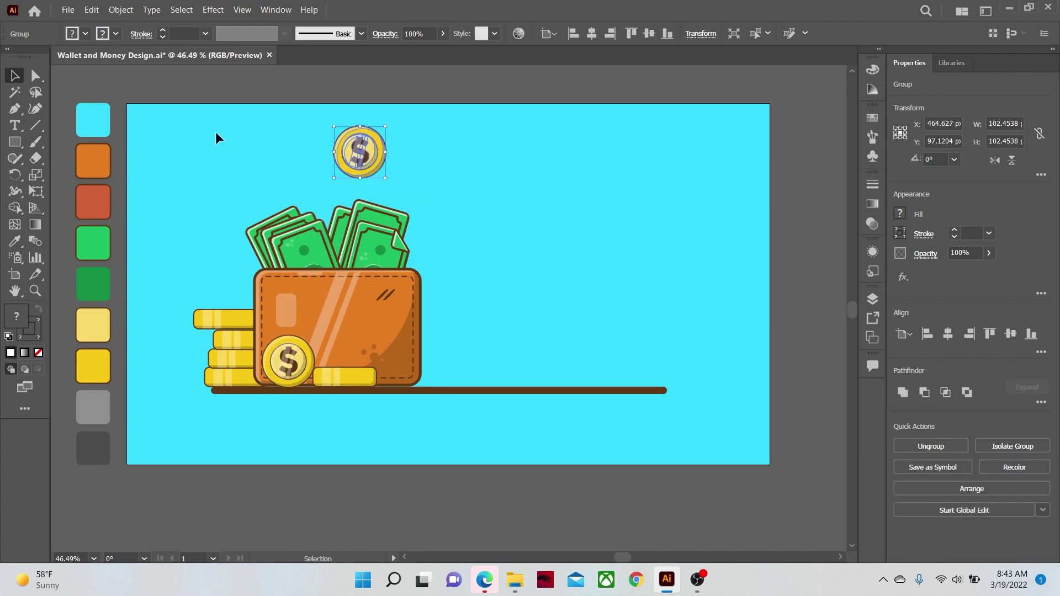
# Shift the whole illustration with its ground line down, and add a second falling coin up and left of the first
pyautogui.keyDown('shift'); pyautogui.click(620, 390); pyautogui.keyUp('shift')
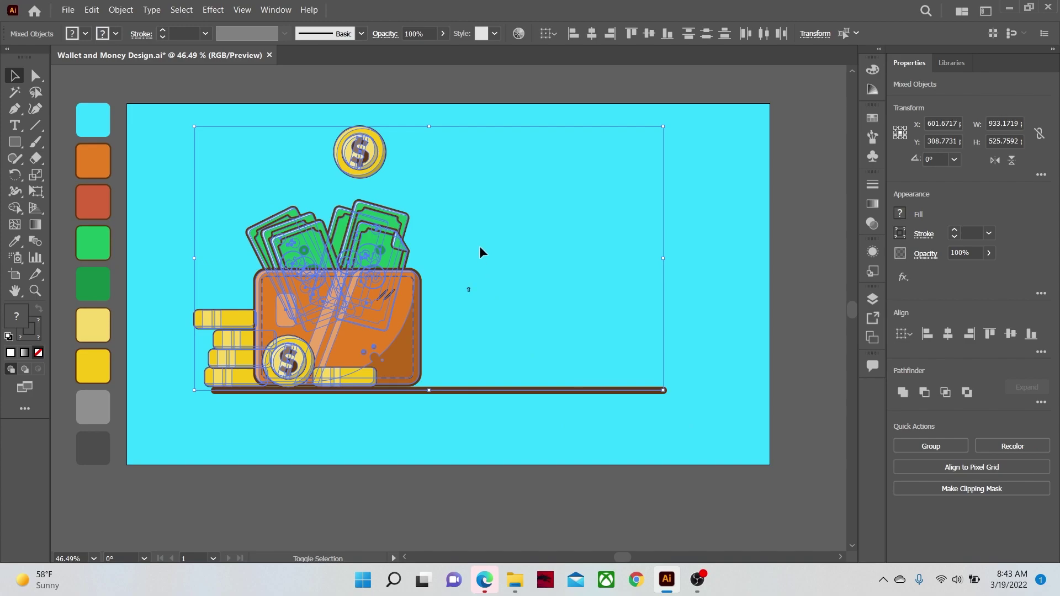
pyautogui.moveTo(361, 303); pyautogui.dragTo(362, 337)
pyautogui.click(437, 237)
pyautogui.moveTo(367, 196); pyautogui.dragTo(282, 163)
pyautogui.click(325, 130)
# Draw a vertical line about 72 px long above the right falling coin with a 9 pt brown stroke and a tapered width profile
pyautogui.click(14, 109)
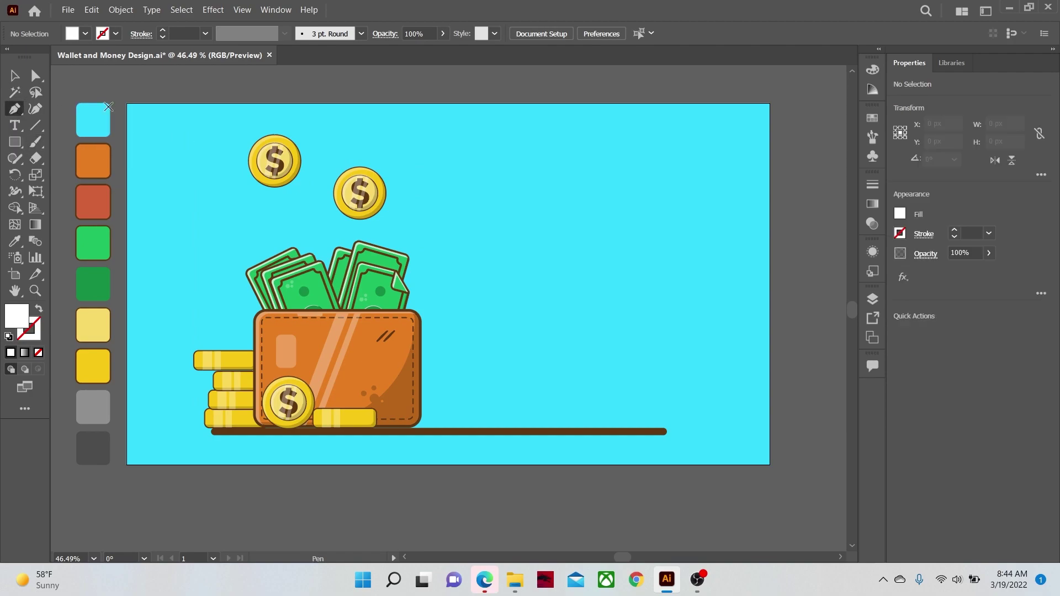
pyautogui.click(358, 149)
pyautogui.click(358, 113)
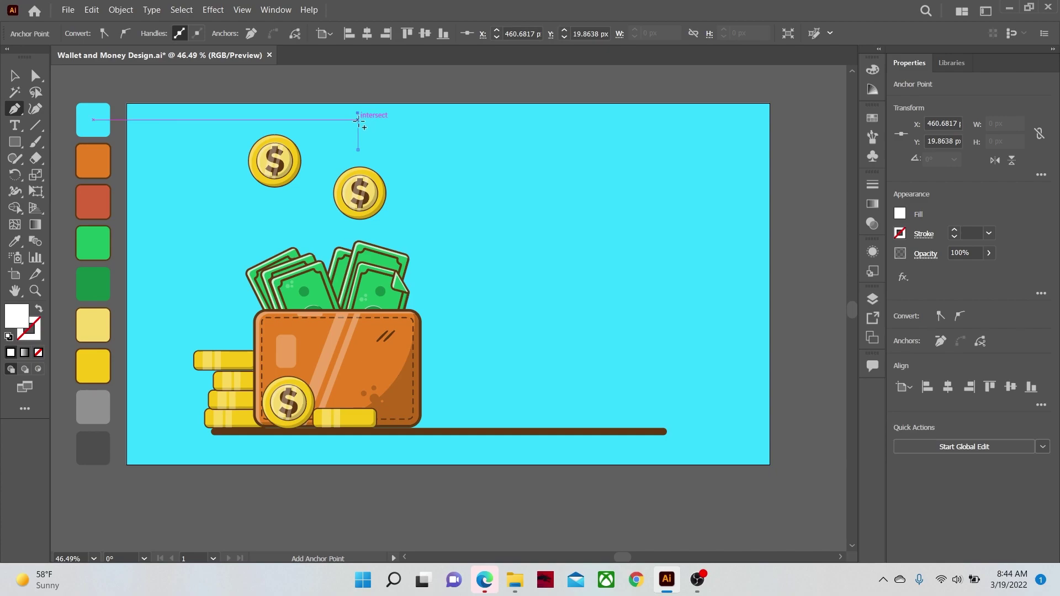
pyautogui.press('v')
pyautogui.click(205, 34)
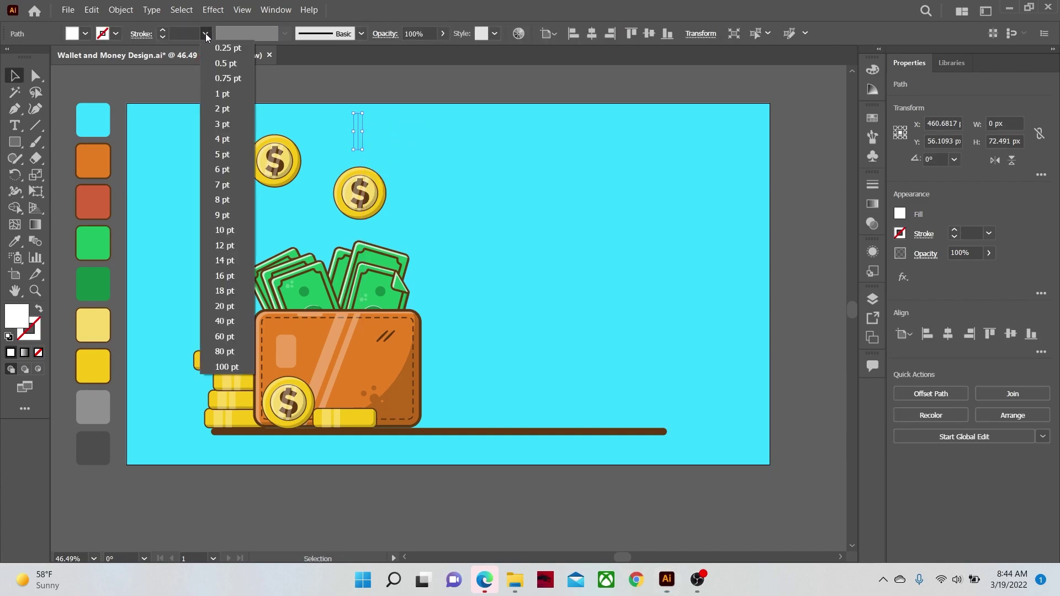
pyautogui.click(226, 215)
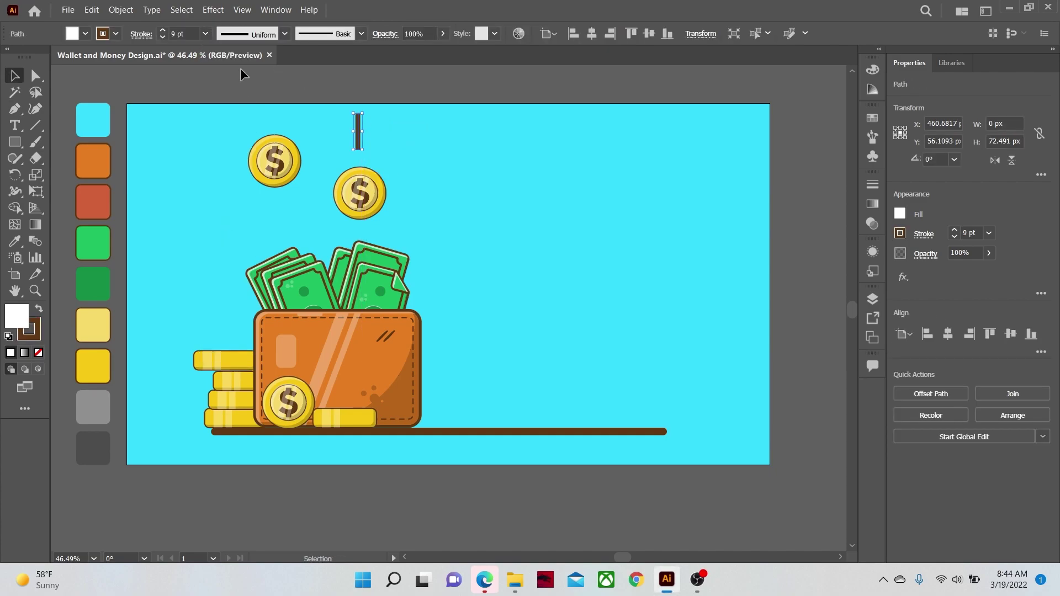
pyautogui.click(284, 34)
pyautogui.click(238, 78)
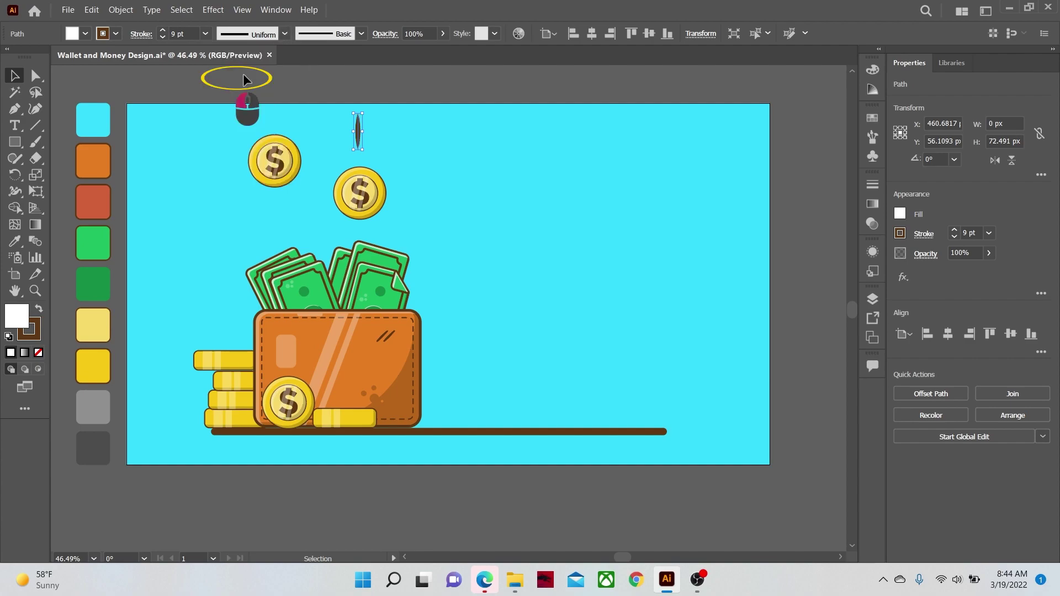
pyautogui.click(386, 150)
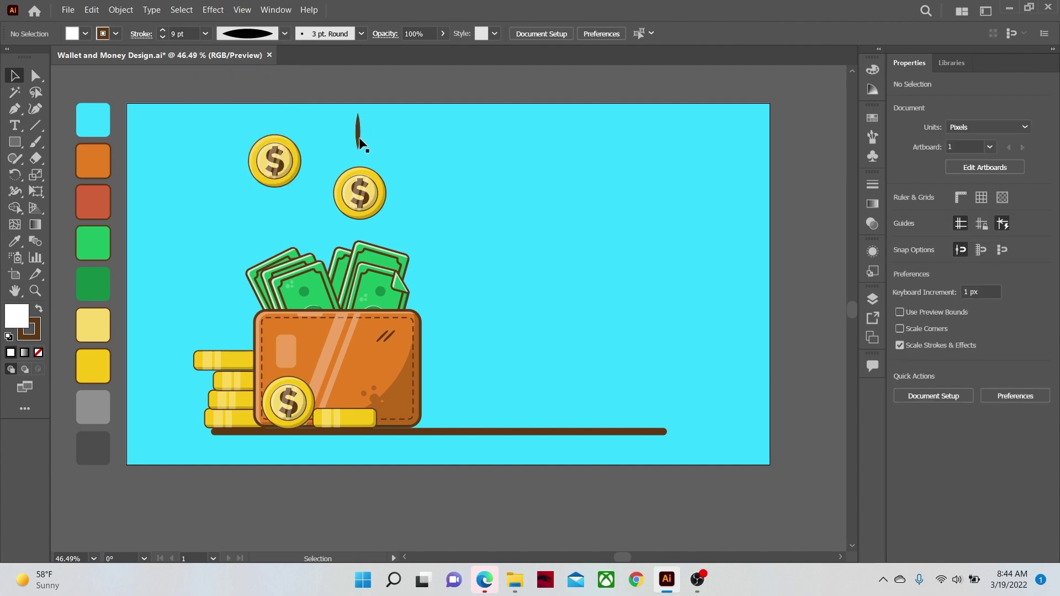
# Build three tapered motion lines above each falling coin, and place a coin rotated 270° on the ground line's right end
pyautogui.moveTo(356, 139); pyautogui.dragTo(357, 142)
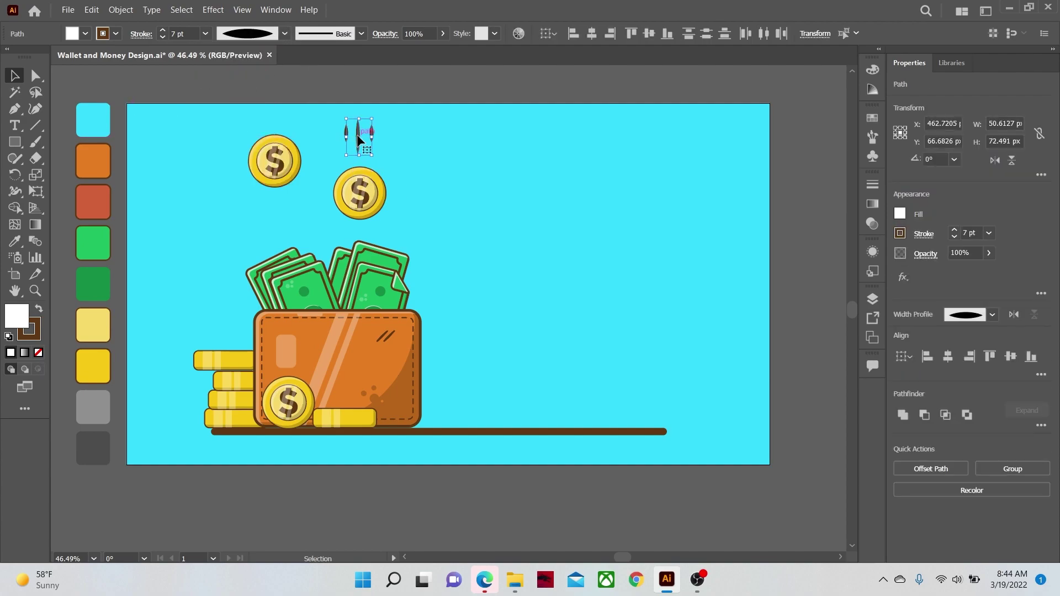
pyautogui.moveTo(358, 136)
pyautogui.mouseDown()
pyautogui.moveTo(270, 106)
pyautogui.moveTo(386, 221)
pyautogui.moveTo(377, 224)
pyautogui.moveTo(355, 206)
pyautogui.moveTo(611, 350)
pyautogui.moveTo(660, 396)
pyautogui.moveTo(652, 415)
pyautogui.moveTo(683, 425)
pyautogui.moveTo(662, 449)
pyautogui.mouseUp()
pyautogui.click(414, 204)
# Draw a bouncing path with the Pen tool from the wallet's top edge, touching the ground line twice and ending at the right coin
pyautogui.press('p')
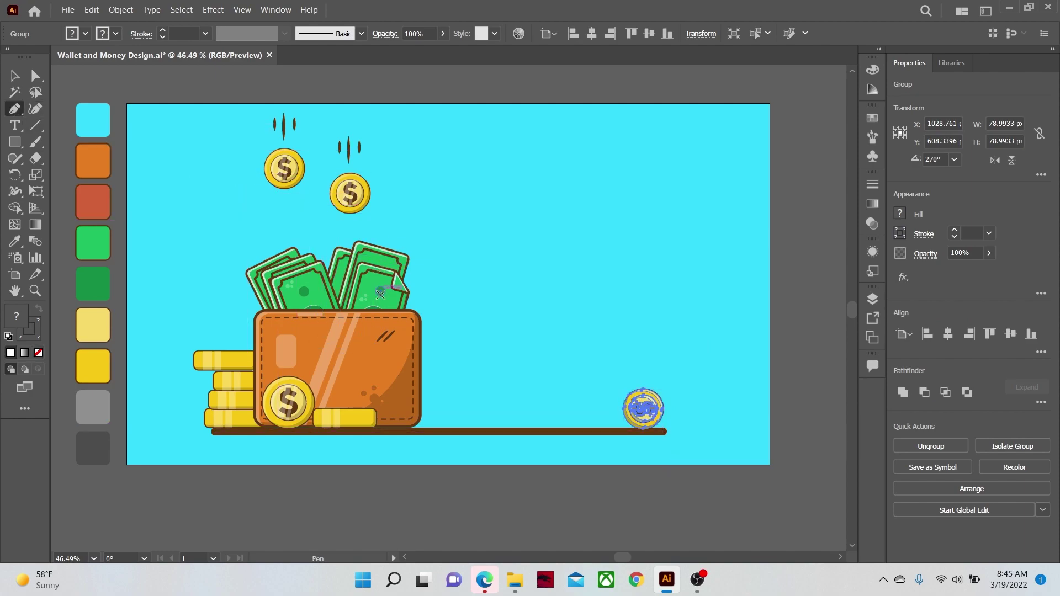
pyautogui.click(360, 312)
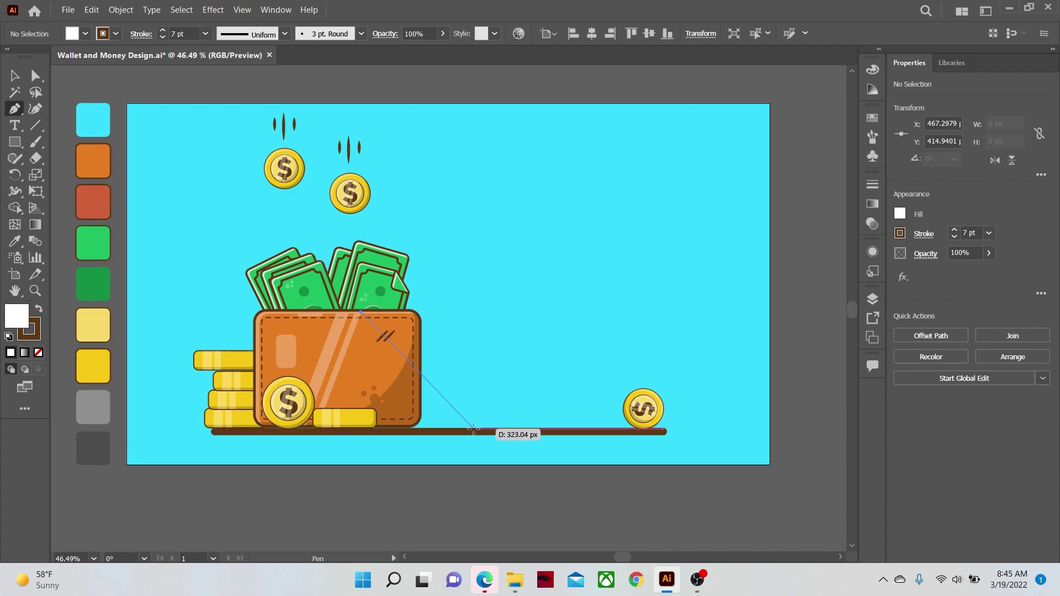
pyautogui.moveTo(474, 426); pyautogui.dragTo(488, 532)
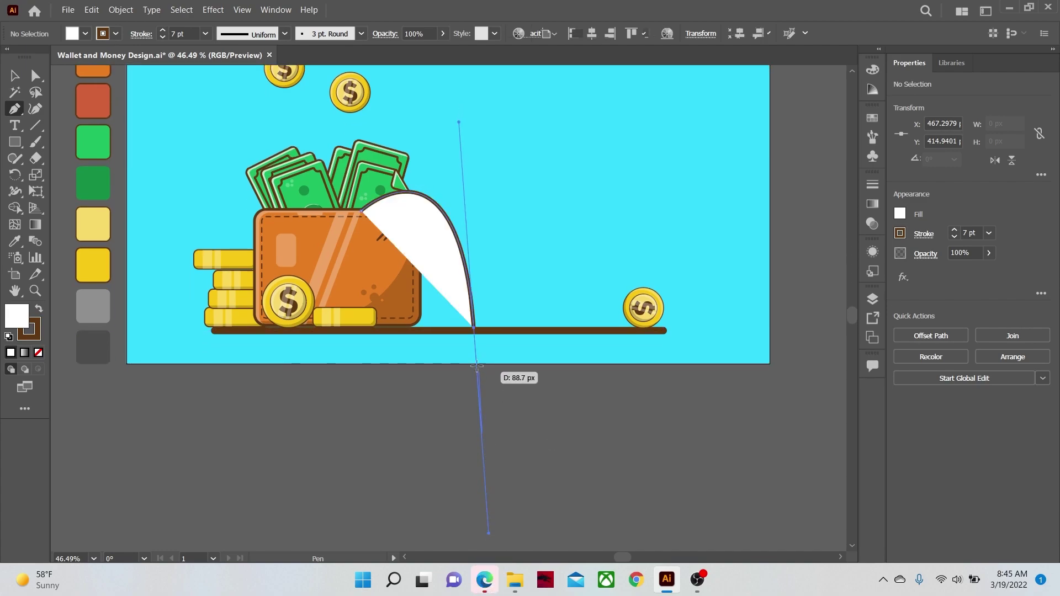
pyautogui.click(473, 329)
pyautogui.moveTo(532, 268); pyautogui.dragTo(580, 269)
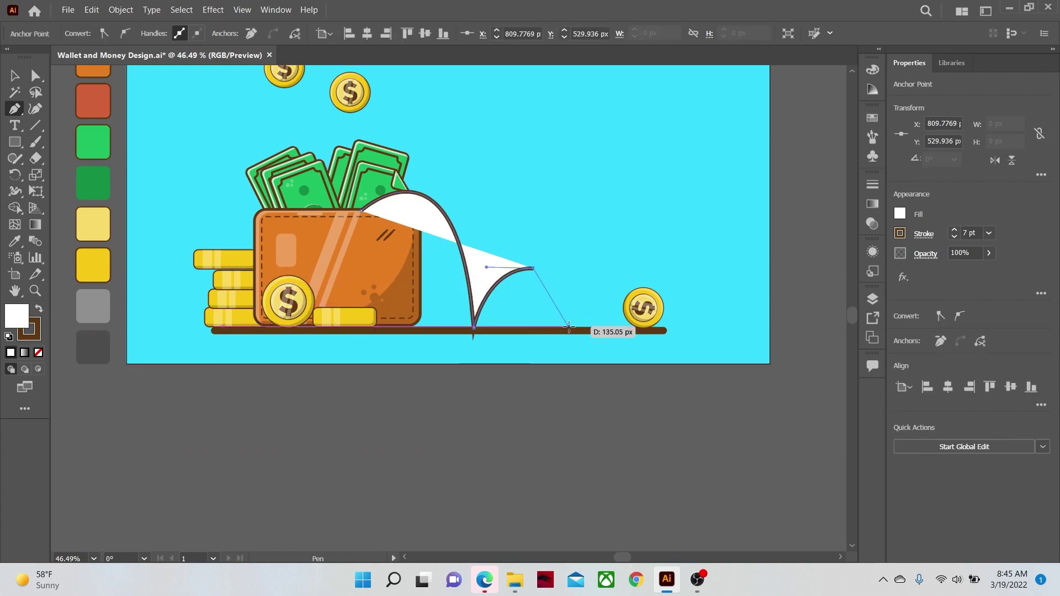
pyautogui.moveTo(578, 327); pyautogui.dragTo(579, 389)
pyautogui.click(578, 328)
pyautogui.moveTo(642, 286); pyautogui.dragTo(696, 320)
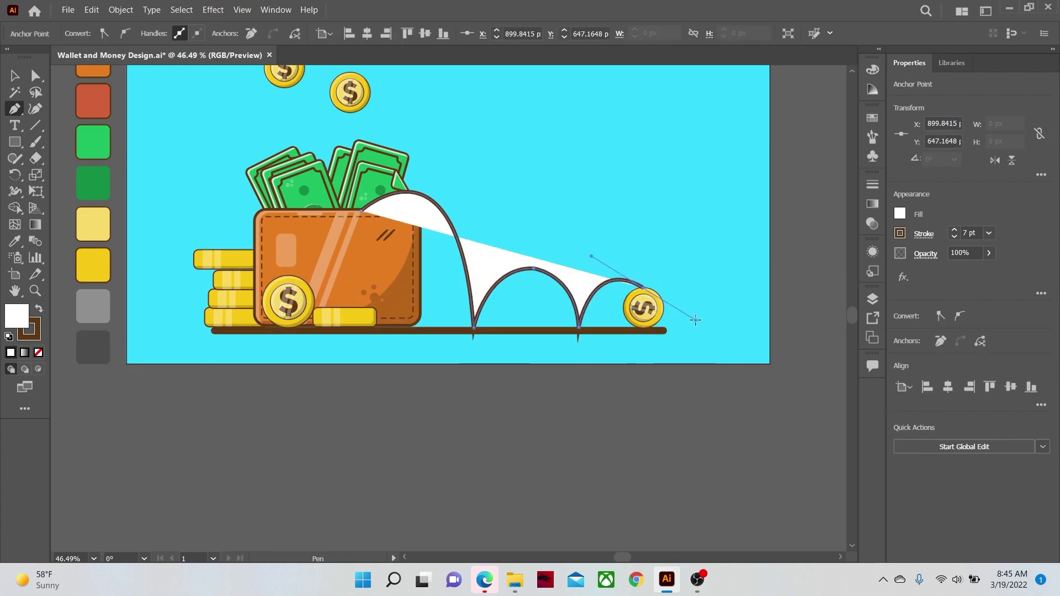
pyautogui.click(15, 76)
# Remove the bouncing path's white fill
pyautogui.scroll(3, 373, 232)
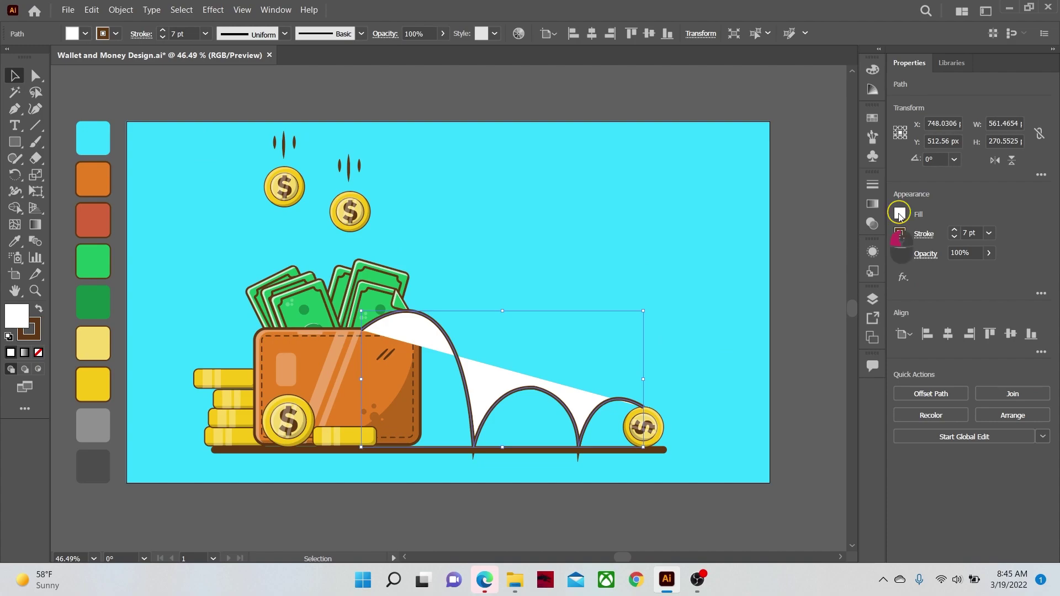
pyautogui.click(900, 215)
pyautogui.click(749, 263)
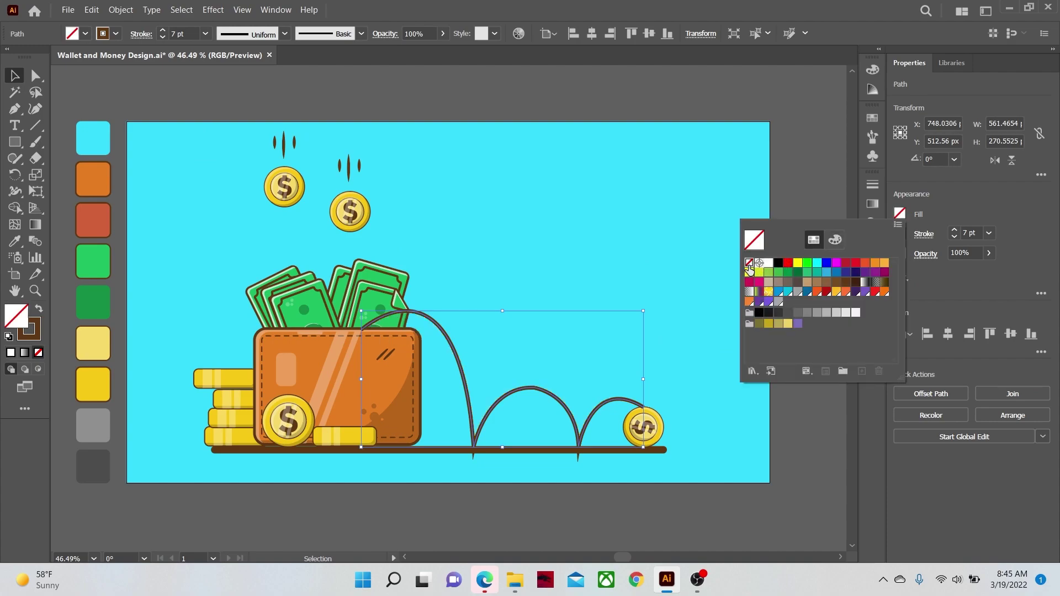
pyautogui.click(902, 217)
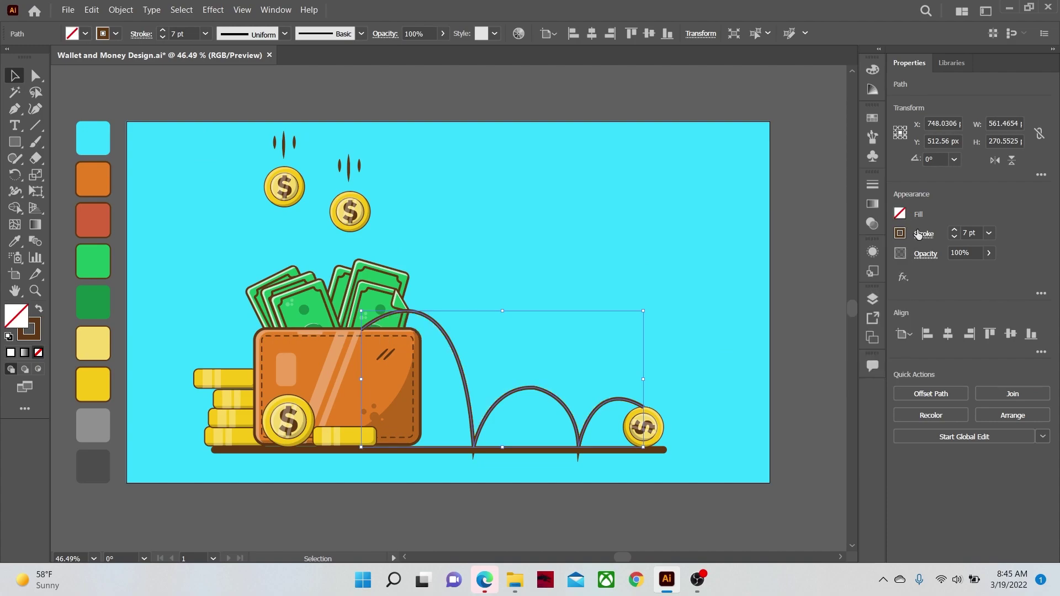
# Set the bouncing path's stroke to 5 pt with a round cap and round join
pyautogui.click(988, 234)
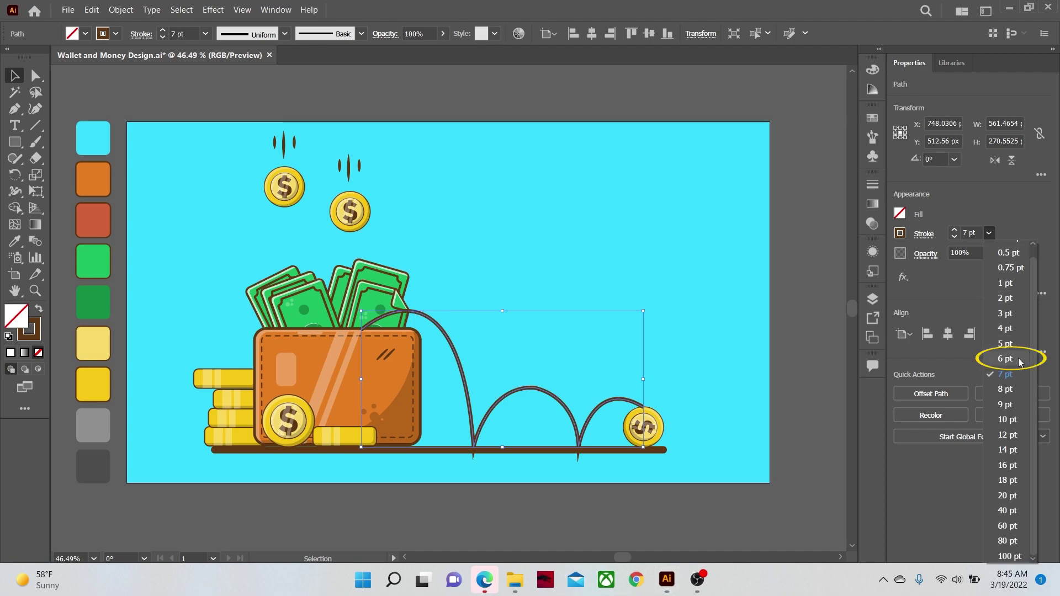
pyautogui.click(1008, 344)
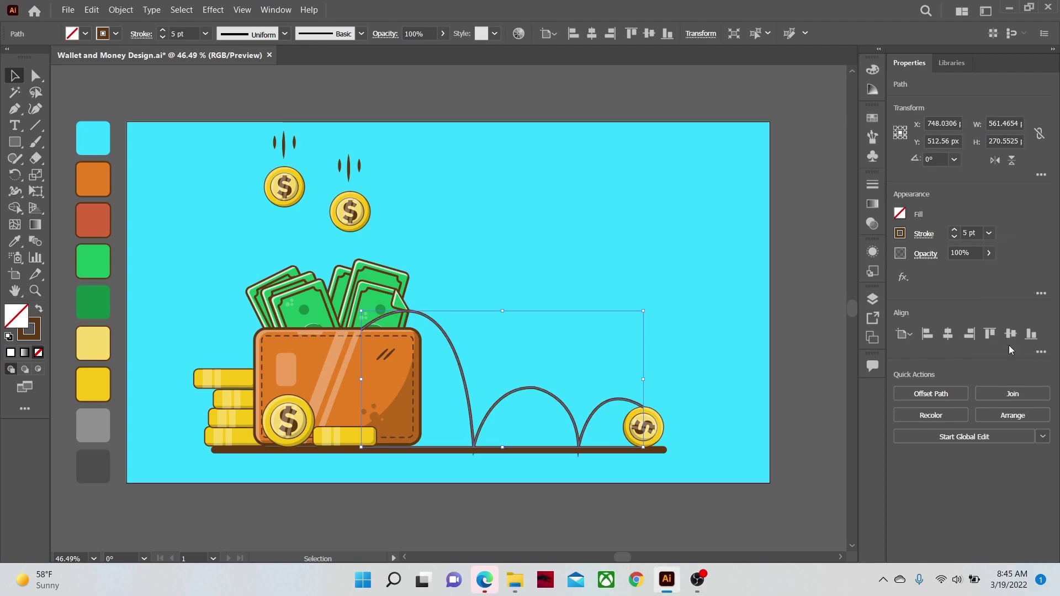
pyautogui.click(924, 234)
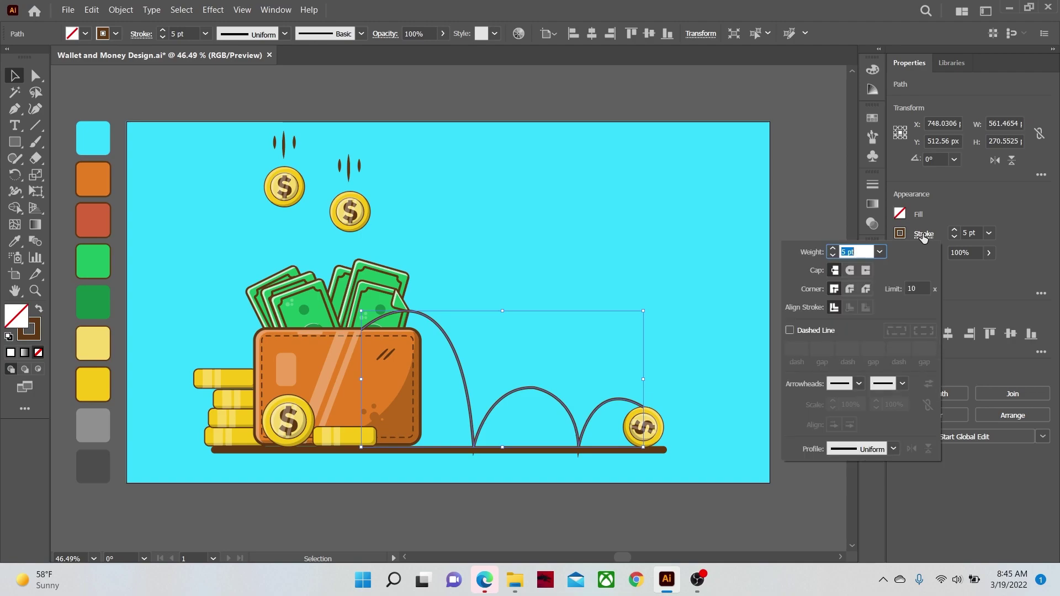
pyautogui.click(851, 271)
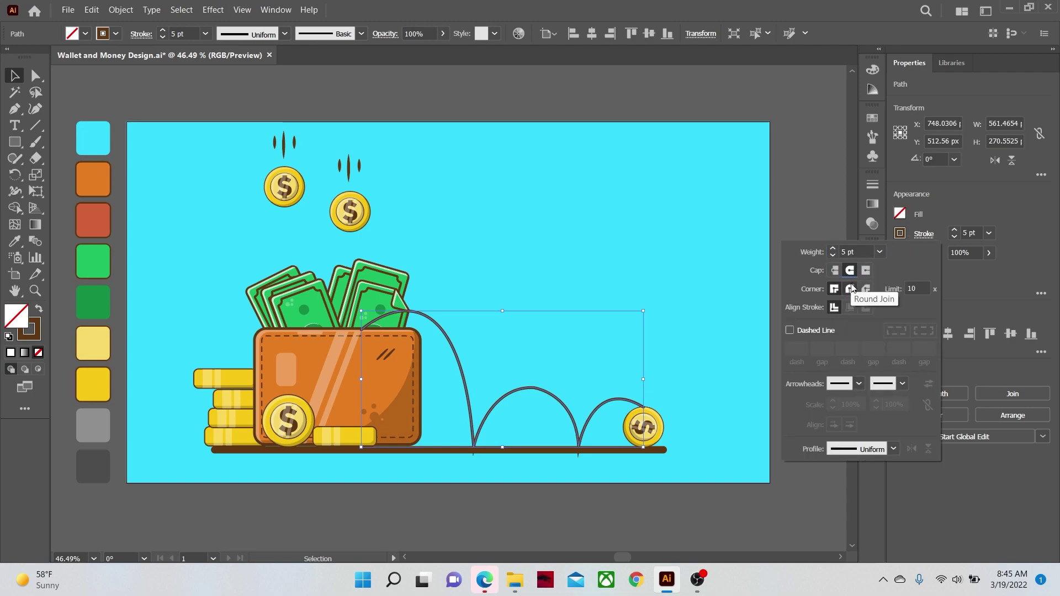
pyautogui.click(850, 289)
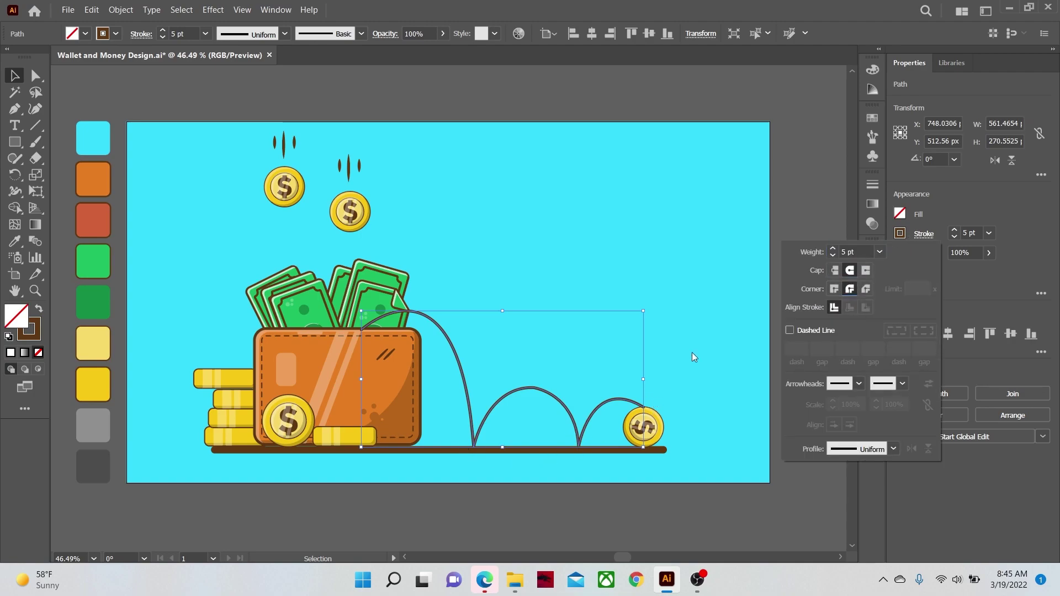
pyautogui.click(838, 214)
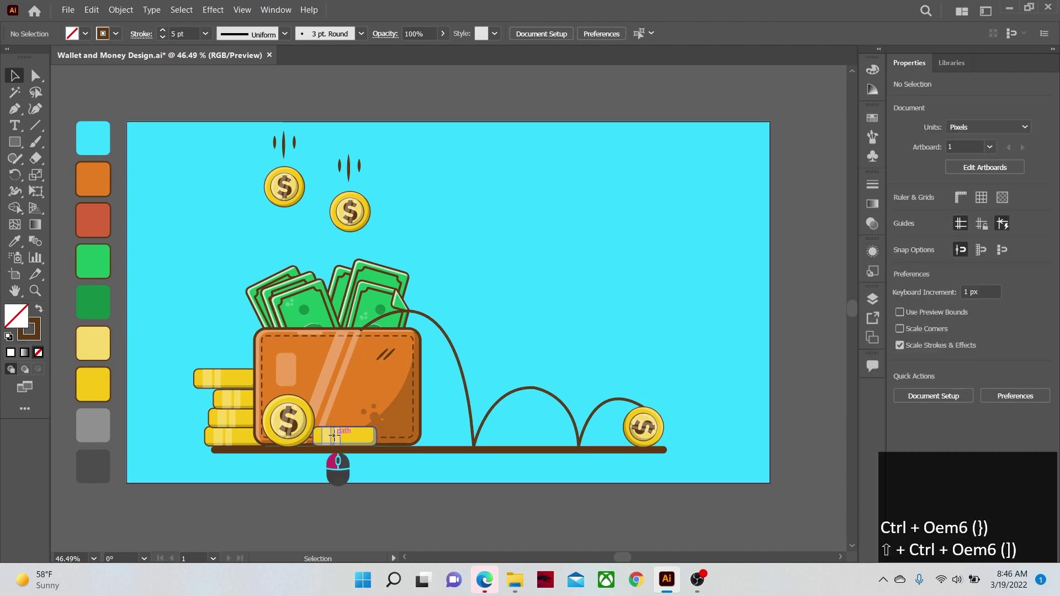
# Add a gold bar copy rotated to about 331.6° that leans on the front bar at the wallet's lower-right corner
pyautogui.moveTo(336, 435)
pyautogui.keyDown('alt'); pyautogui.mouseDown()
pyautogui.moveTo(371, 407)
pyautogui.moveTo(417, 400)
pyautogui.moveTo(417, 414)
pyautogui.moveTo(401, 421)
pyautogui.moveTo(415, 432)
pyautogui.mouseUp(); pyautogui.keyUp('alt')
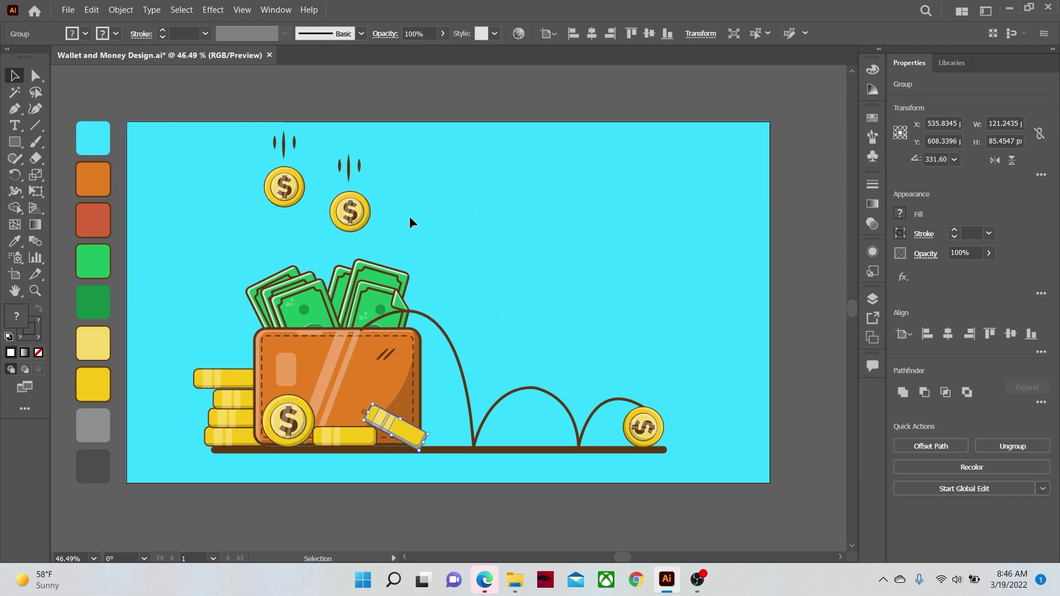
pyautogui.click(507, 254)
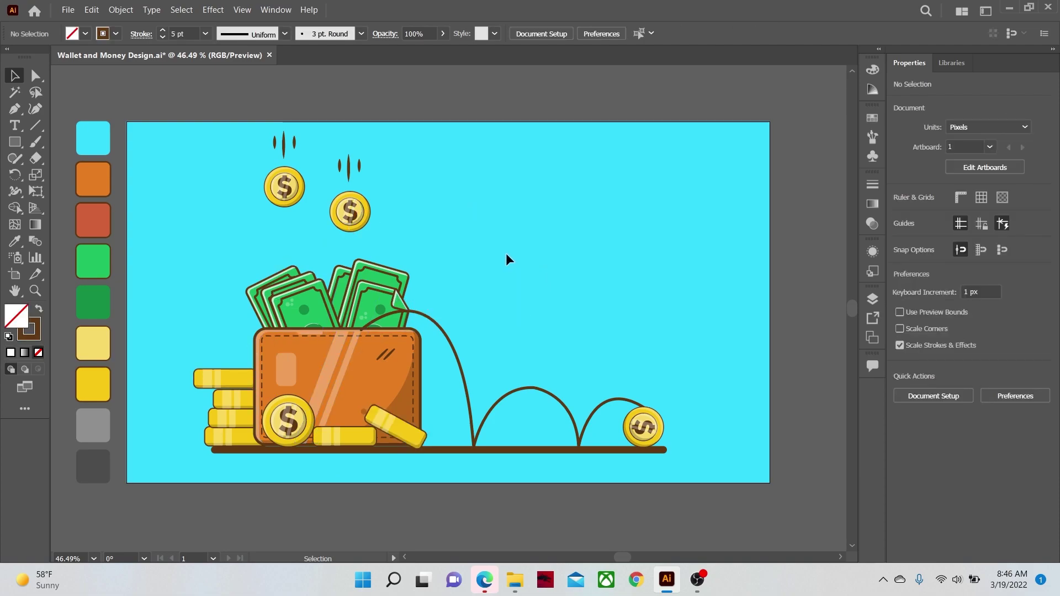